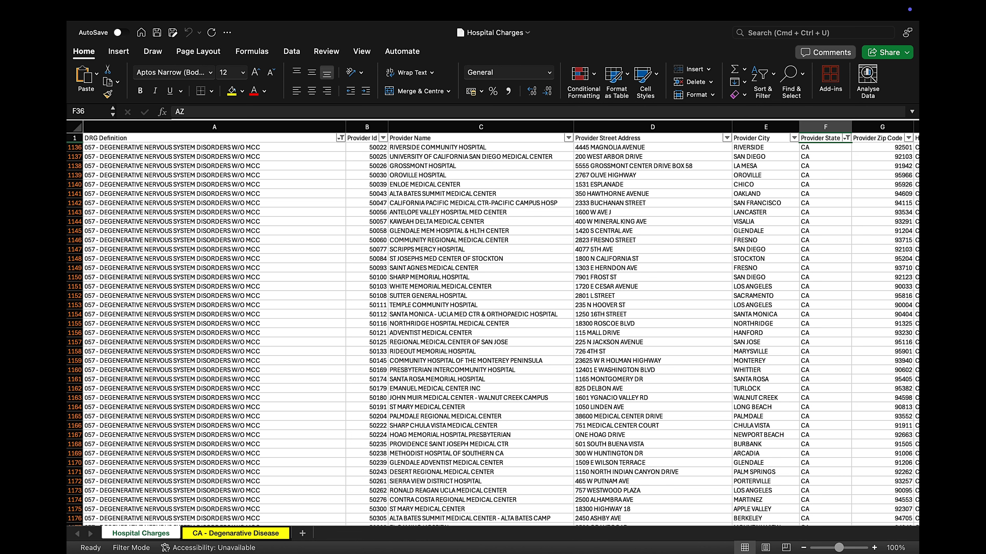
pyautogui.click(215, 127)
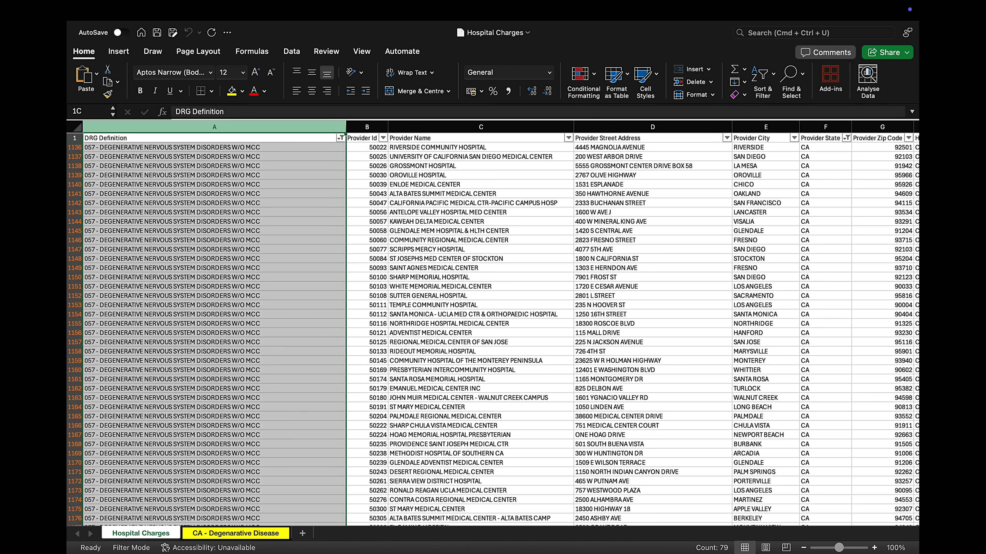
pyautogui.moveTo(215, 127); pyautogui.dragTo(569, 127)
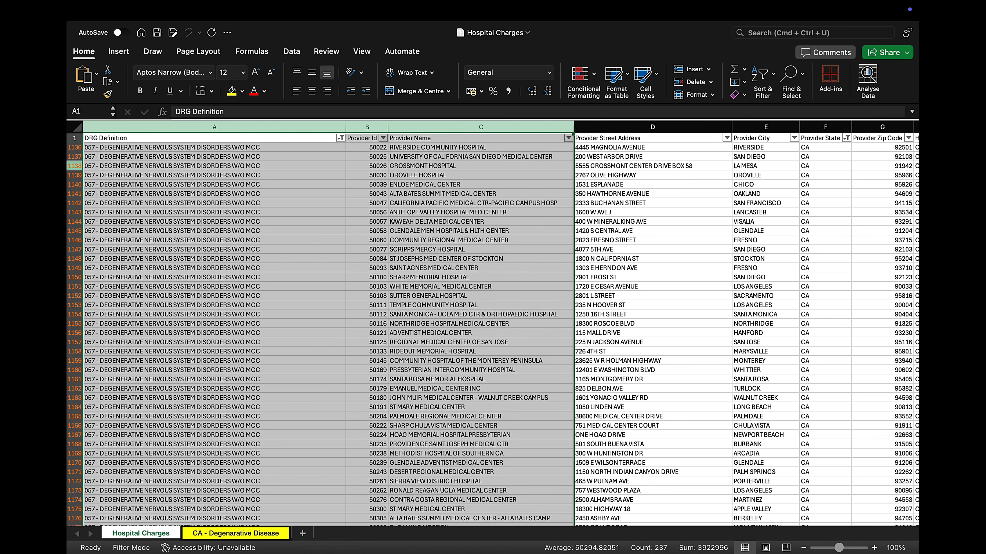
pyautogui.moveTo(75, 147); pyautogui.dragTo(76, 324)
pyautogui.click(124, 323)
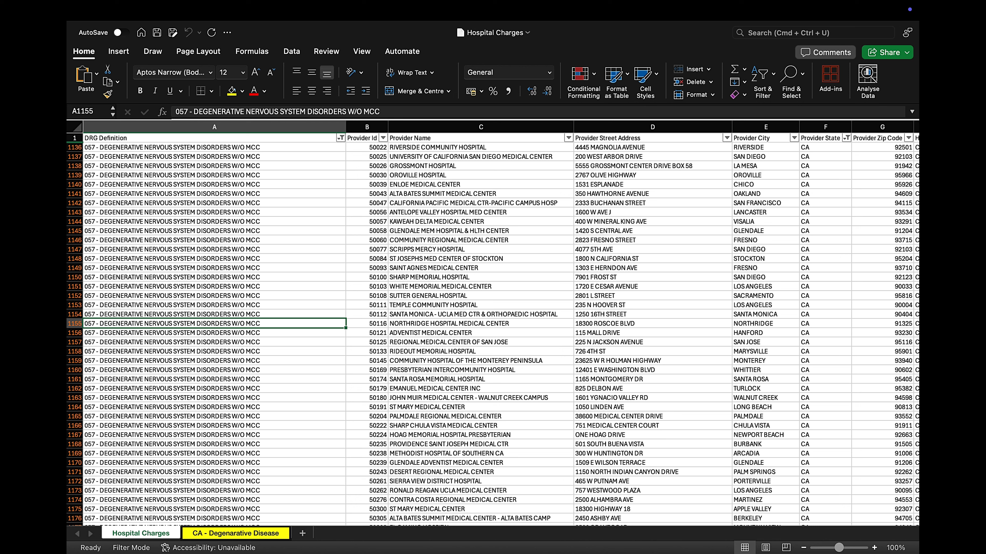
# Copy the entire filtered Hospital Charges sheet and paste it into the CA - Degenarative Disease sheet starting at A1
pyautogui.click(75, 127)
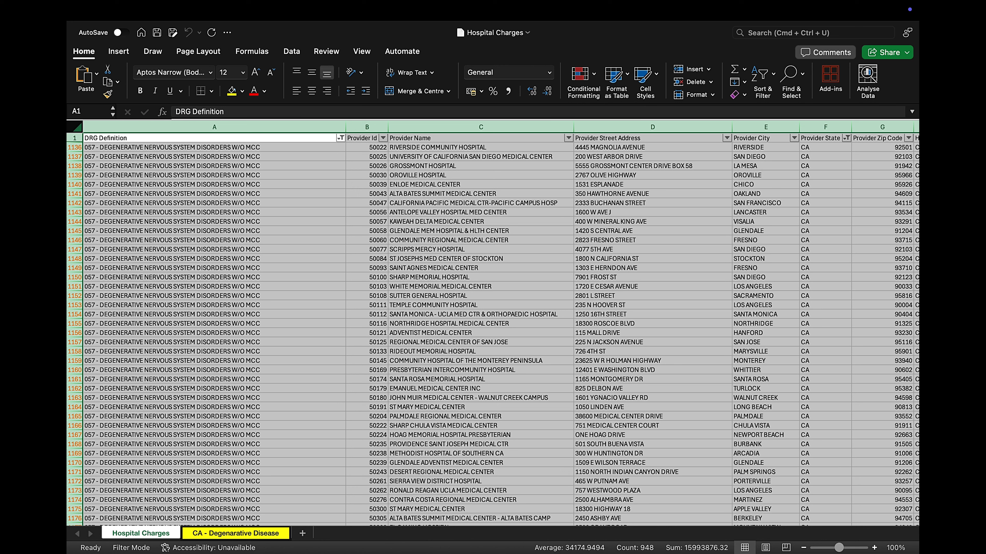
pyautogui.press('super+c')
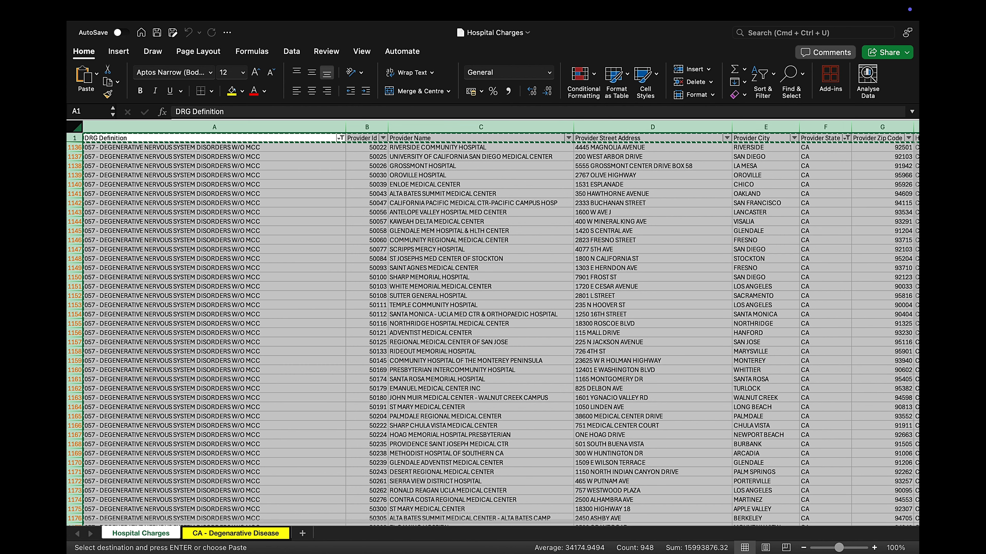
pyautogui.click(235, 533)
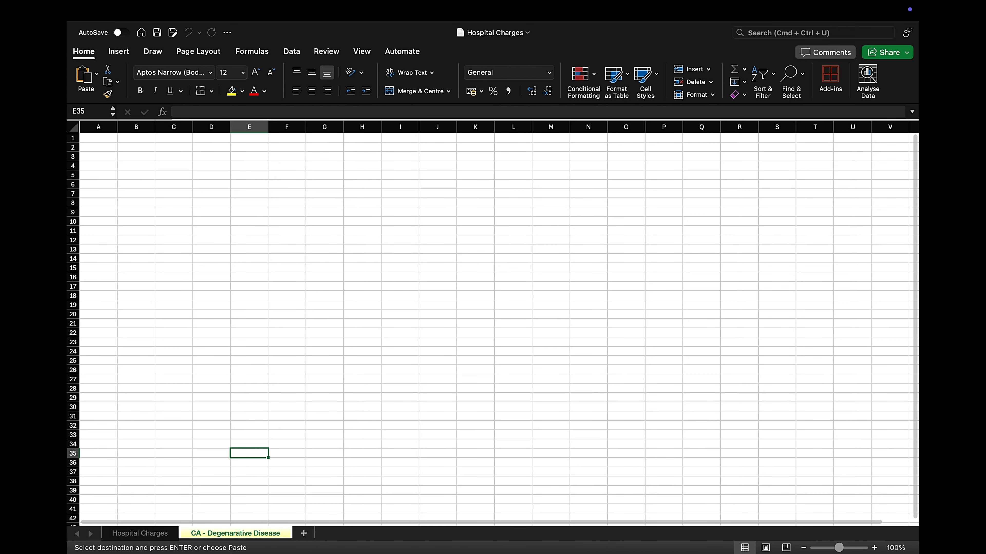
pyautogui.press('super+a')
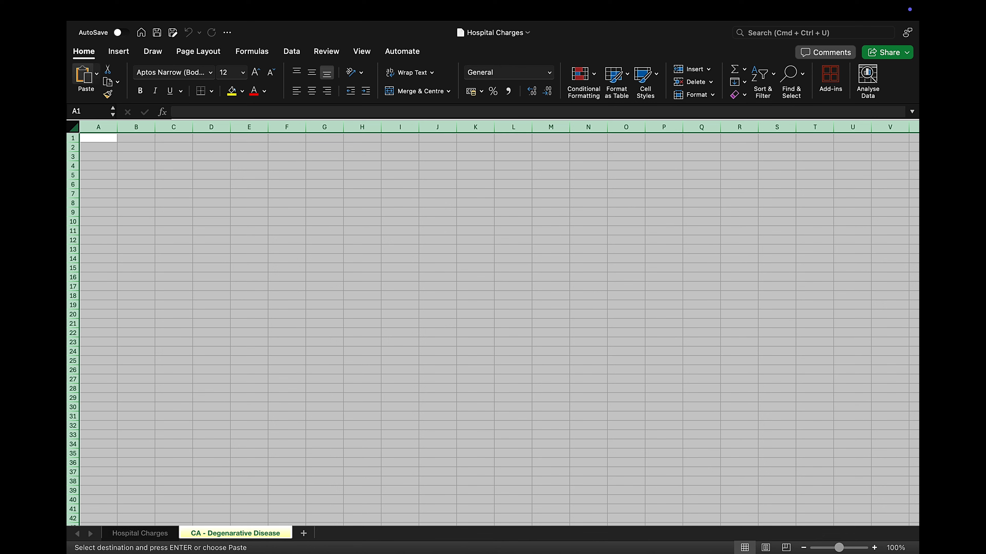
pyautogui.click(84, 76)
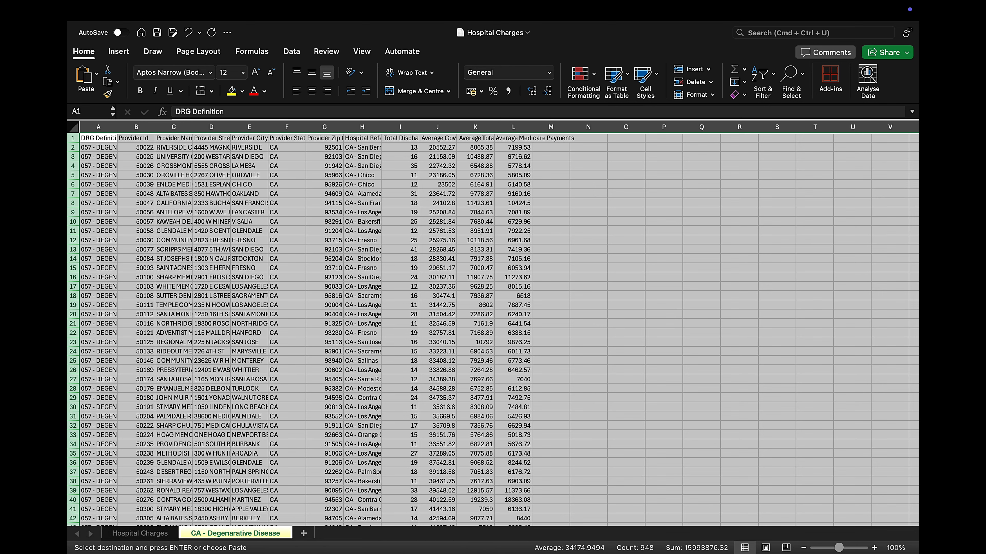
pyautogui.scroll(-1, 499, 329)
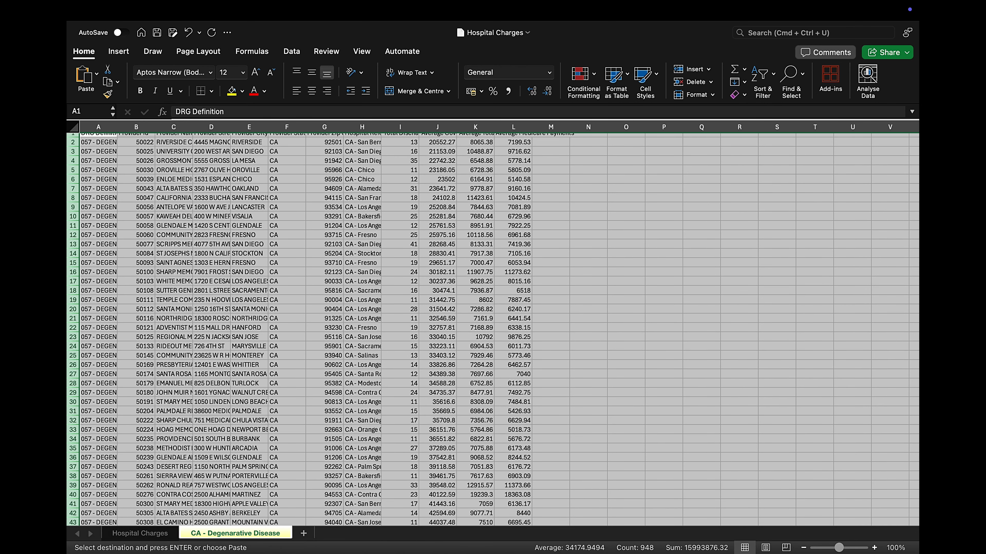
pyautogui.scroll(1, 494, 330)
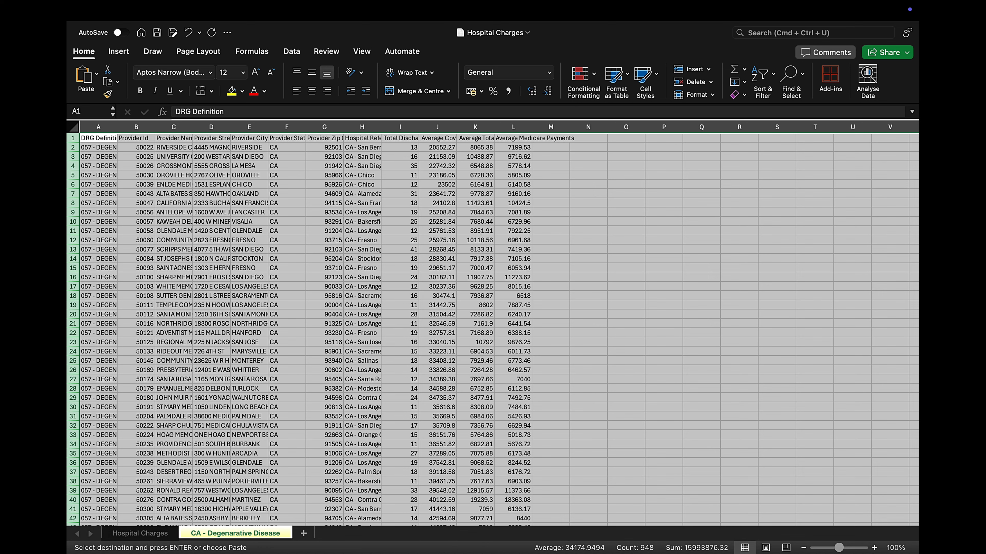
pyautogui.click(362, 268)
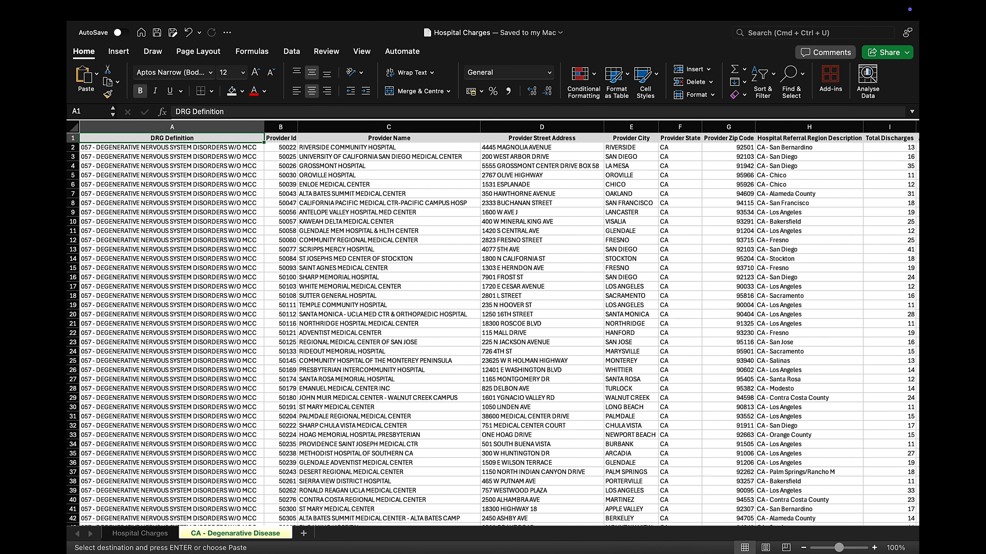
# Copy the Provider State column F and paste it into the empty column AA of the same sheet
pyautogui.hscroll(5, 493, 330)
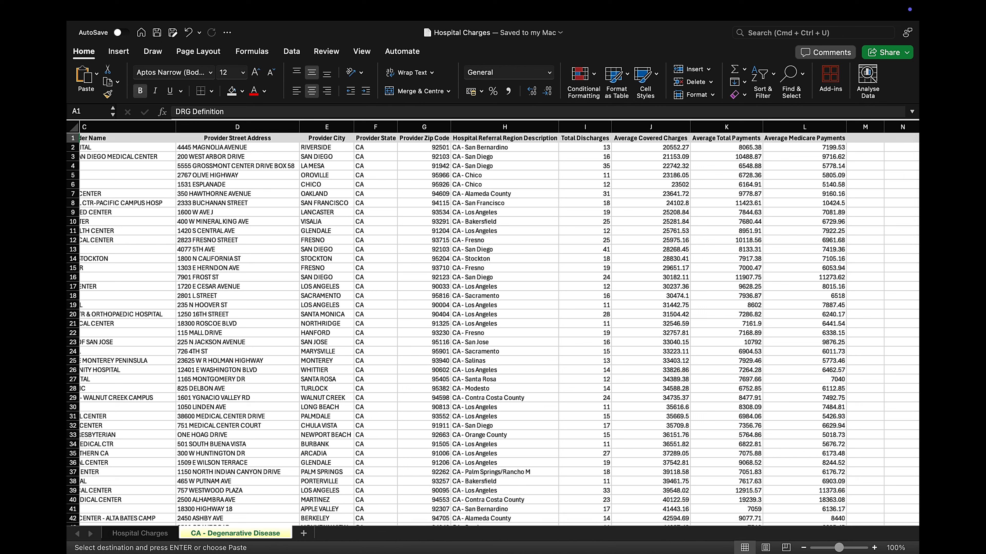
pyautogui.click(375, 127)
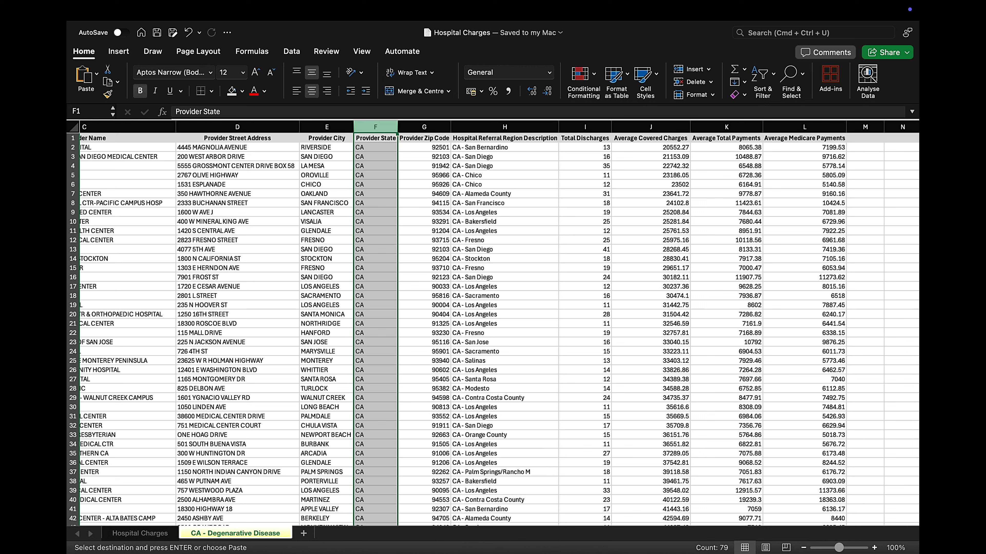
pyautogui.rightClick(371, 128)
pyautogui.moveTo(427, 176)
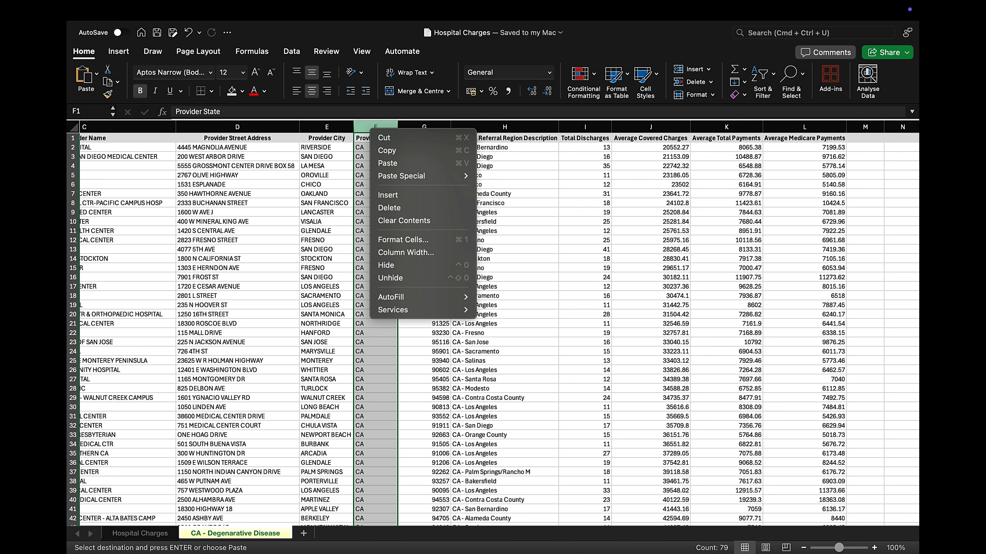
pyautogui.rightClick(373, 127)
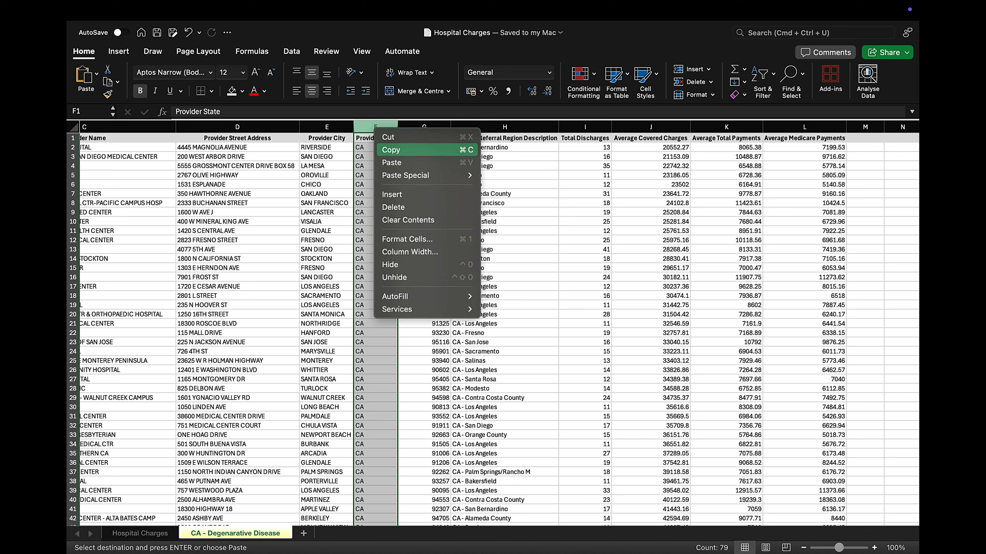
pyautogui.click(391, 149)
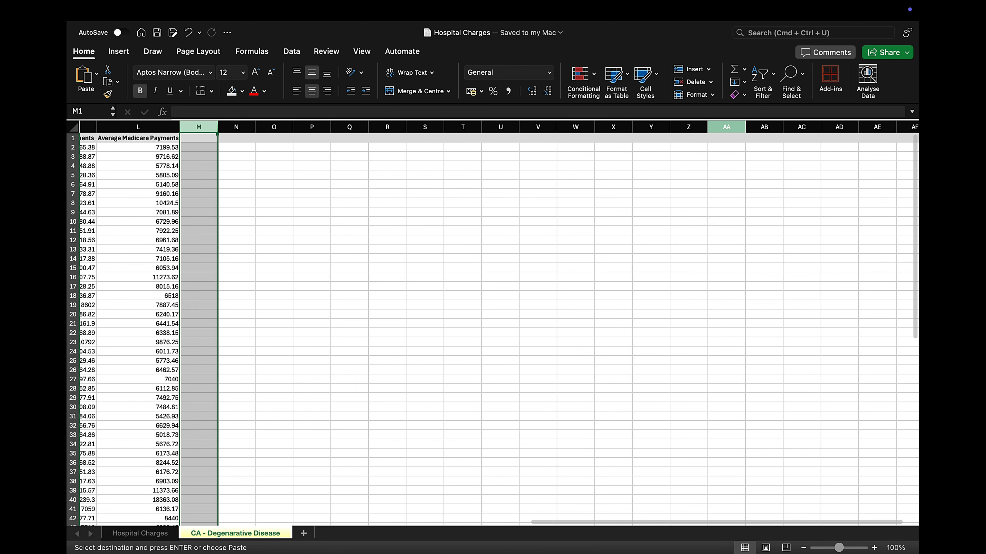
pyautogui.click(726, 127)
pyautogui.rightClick(725, 127)
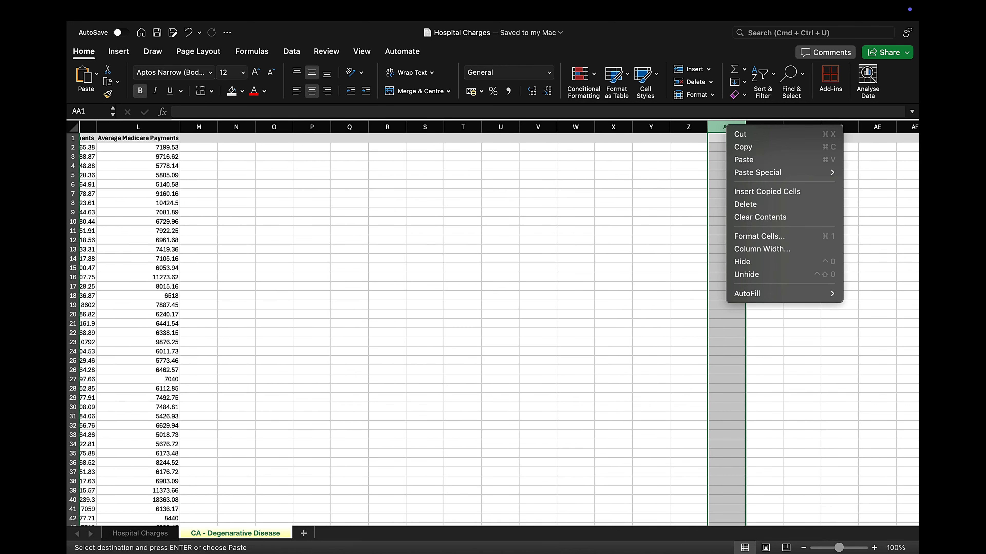
pyautogui.click(744, 159)
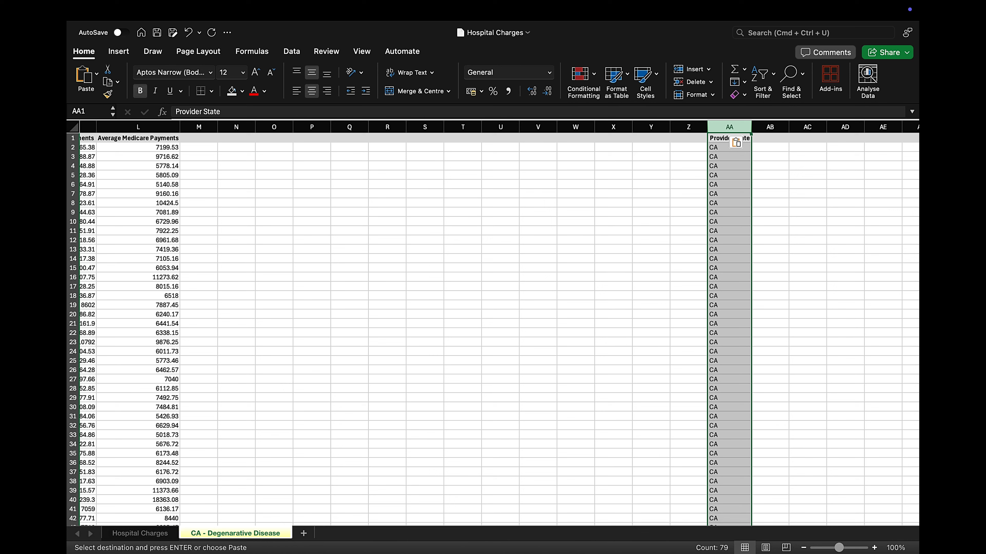
# Paste the copied Provider State column into column AC with the Keep Source Formatting option
pyautogui.click(770, 127)
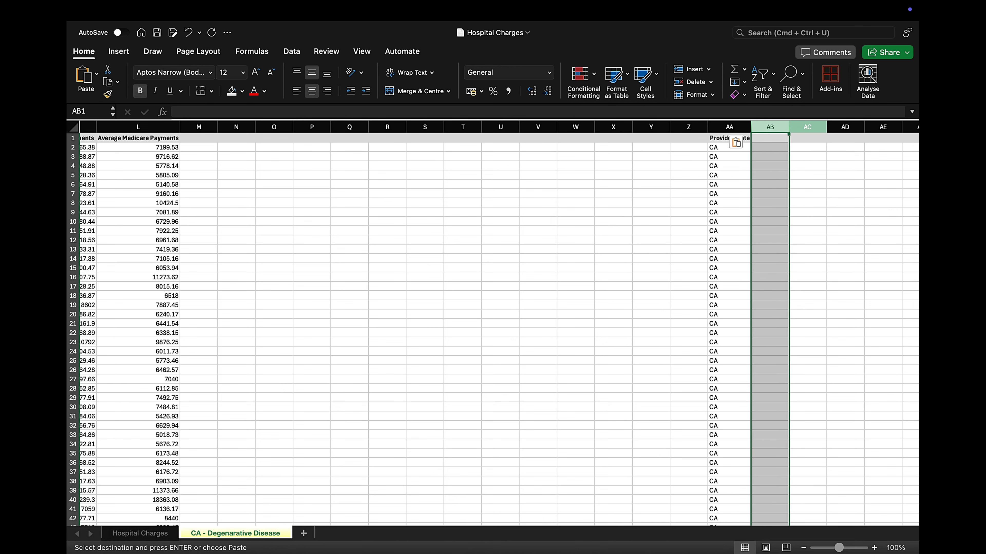
pyautogui.click(809, 128)
pyautogui.rightClick(811, 133)
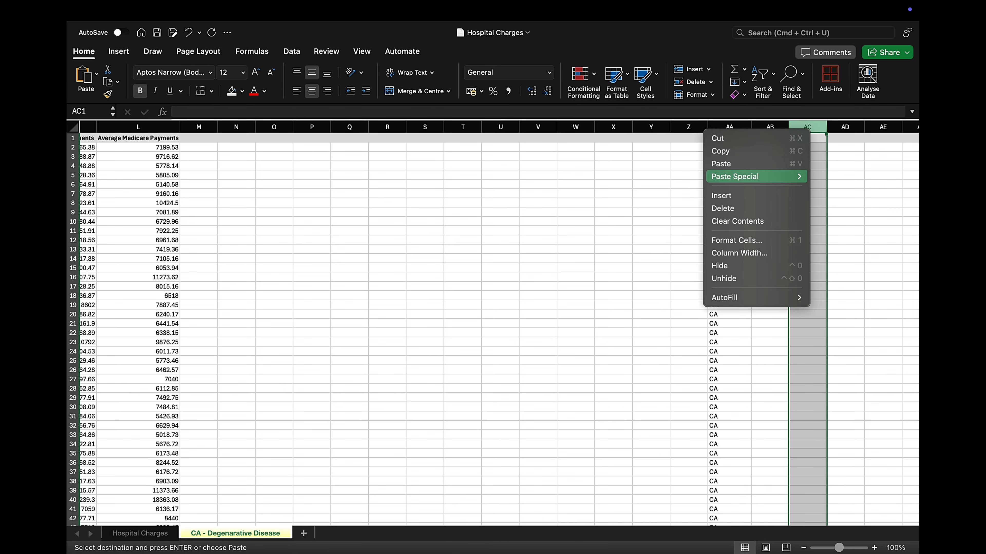
pyautogui.moveTo(757, 176)
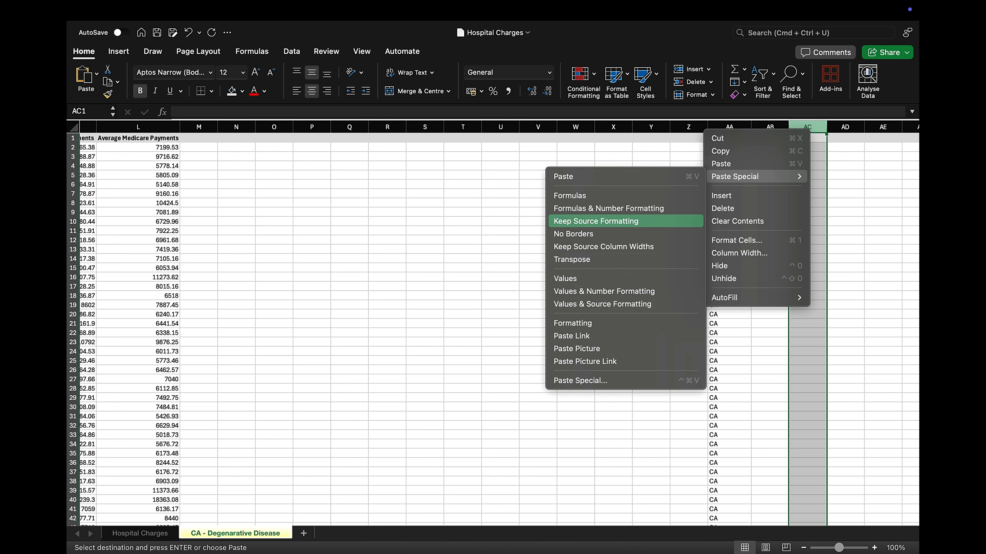
pyautogui.click(605, 221)
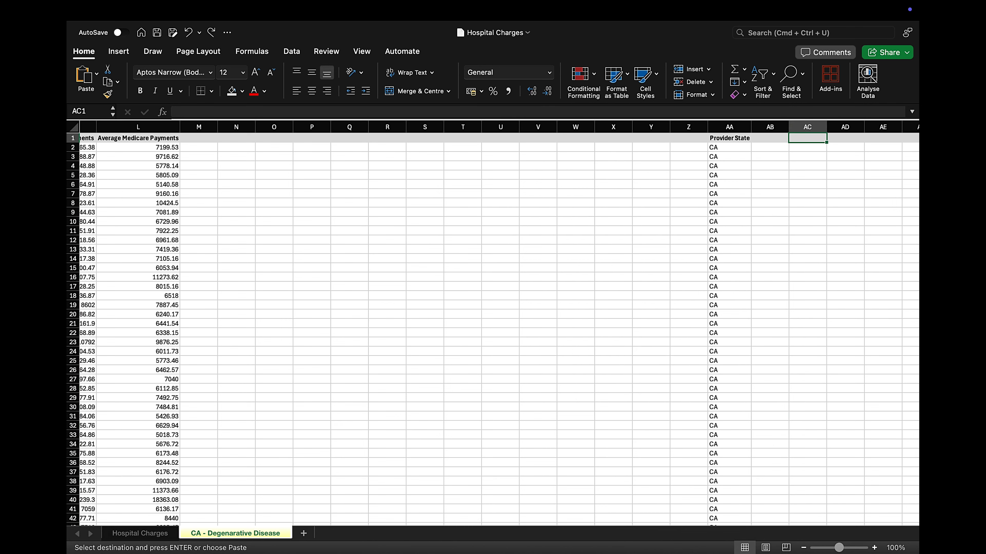
# Paste the copied Provider State column into column AC using the Formulas paste option
pyautogui.rightClick(802, 129)
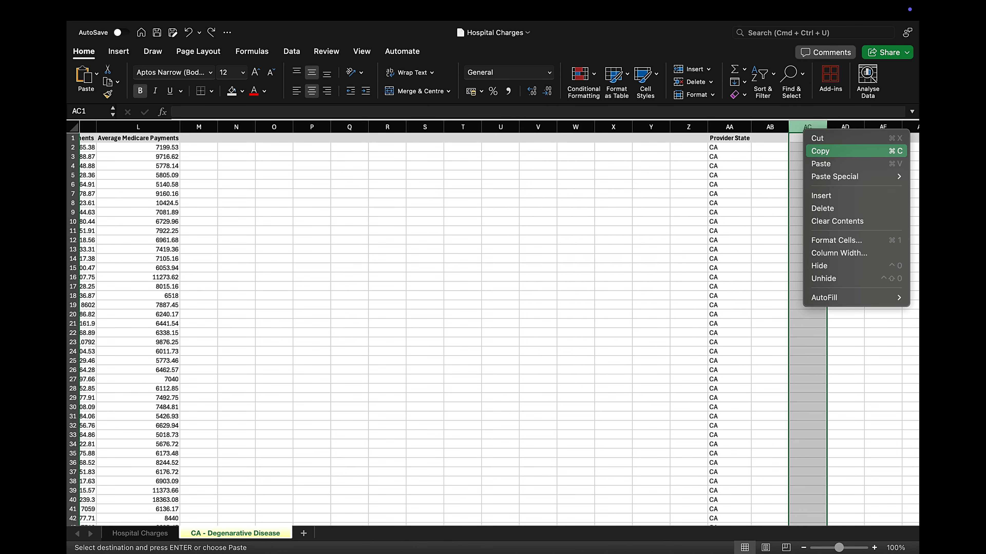
pyautogui.moveTo(834, 176)
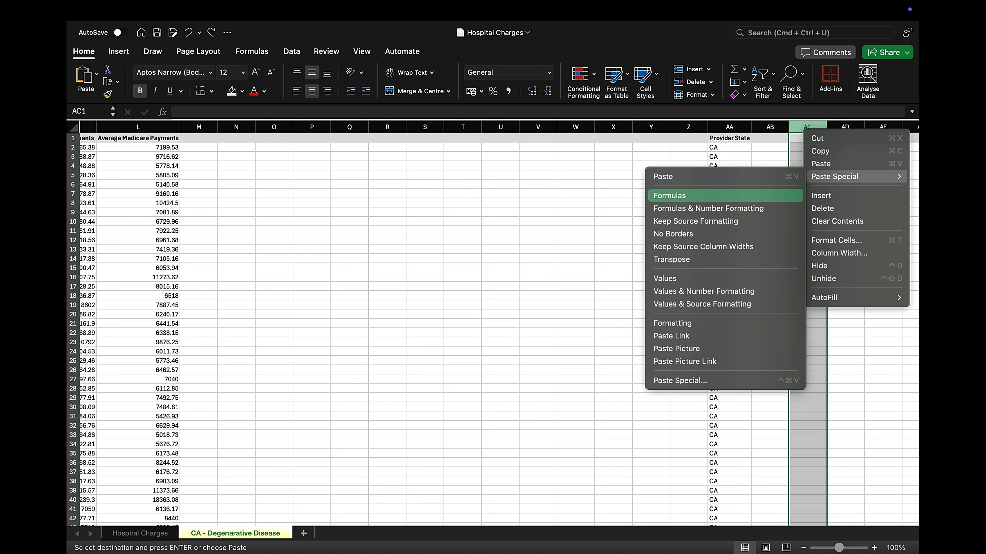
pyautogui.click(675, 196)
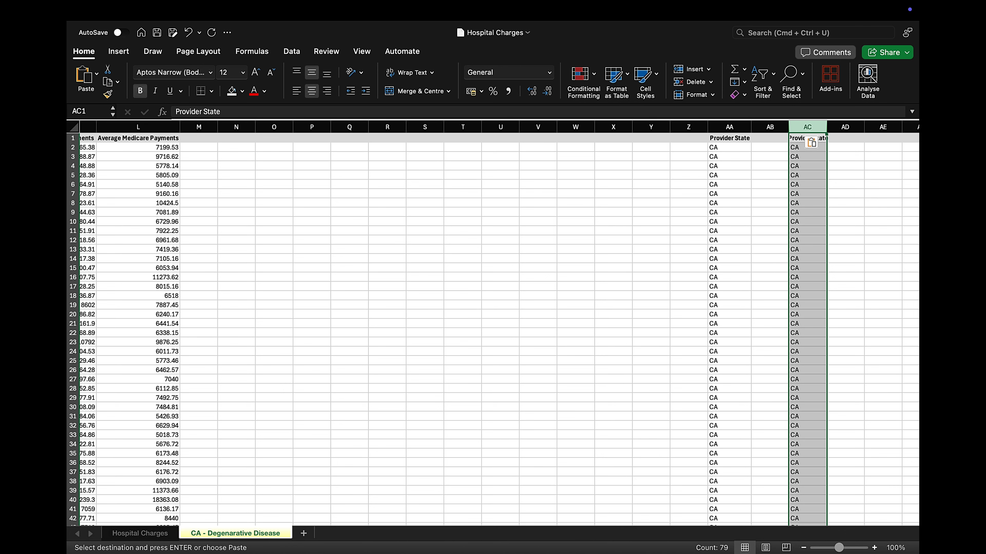
# Insert a blank column before the Provider State copy in column AA
pyautogui.hscroll(4, 574, 132)
pyautogui.rightClick(574, 127)
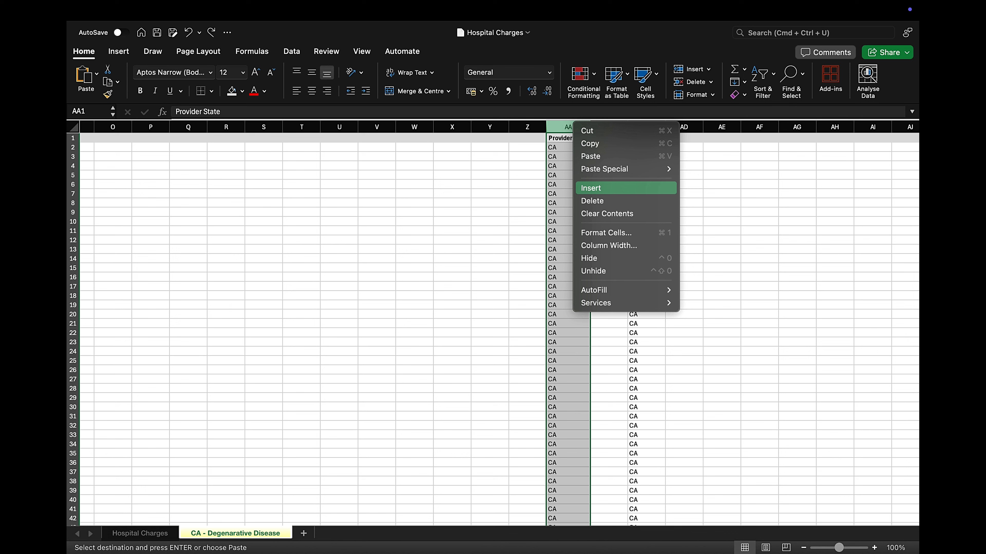
pyautogui.click(590, 188)
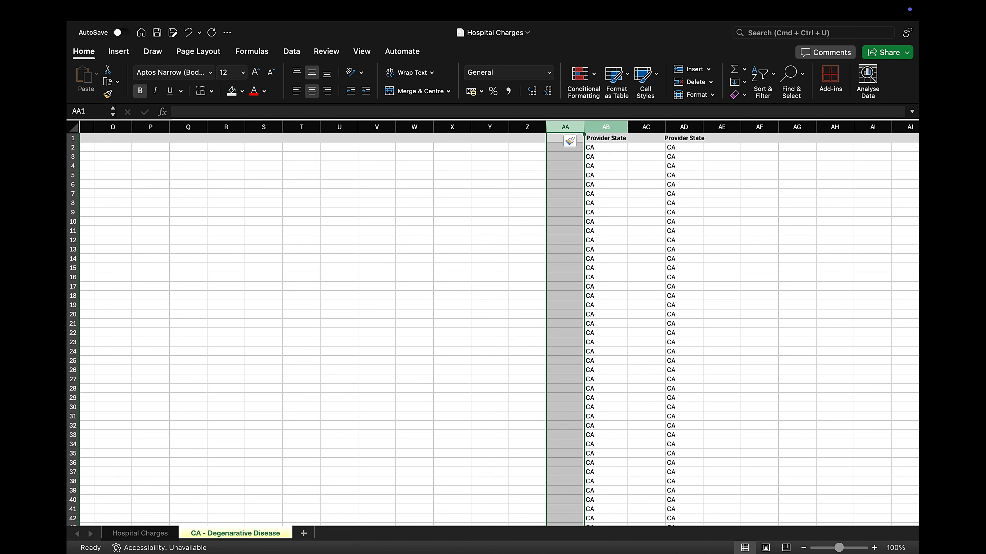
# Delete the Provider State copy in column AB and clear the contents of the remaining copy in column AC
pyautogui.click(605, 127)
pyautogui.rightClick(606, 127)
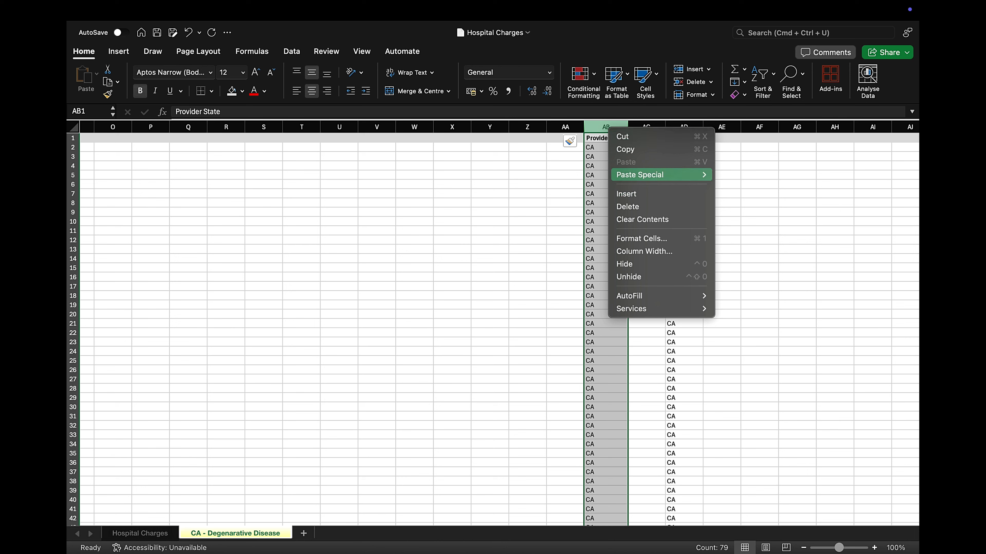
pyautogui.click(627, 206)
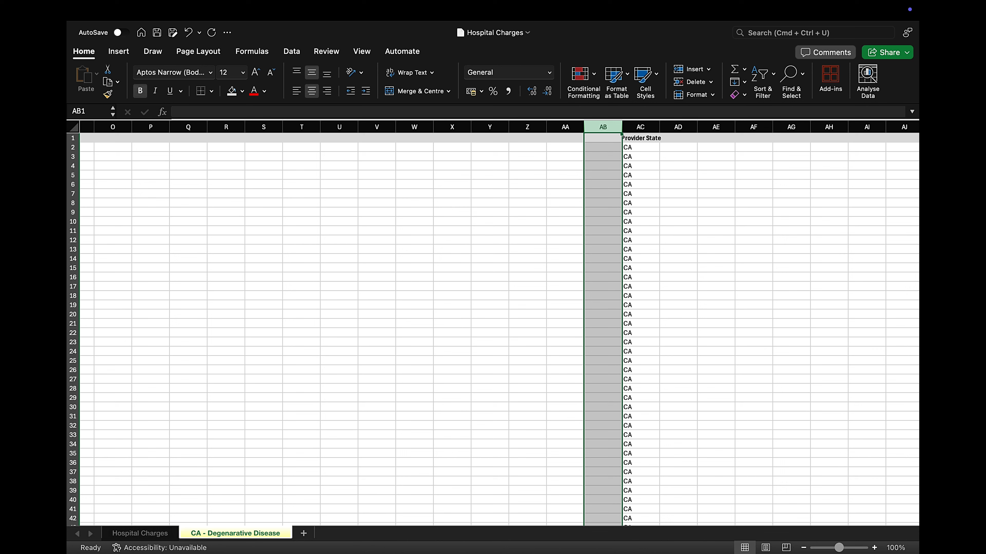
pyautogui.click(640, 127)
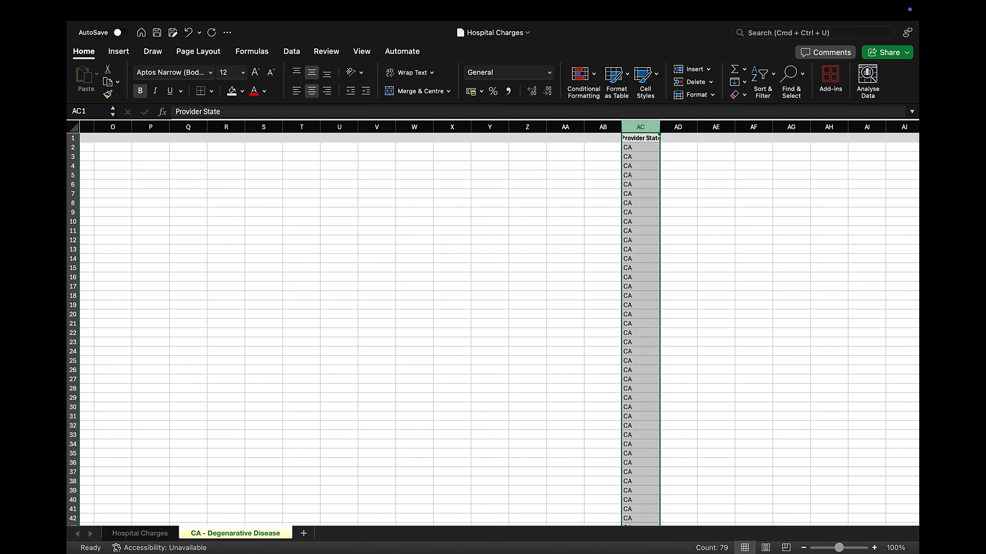
pyautogui.rightClick(640, 129)
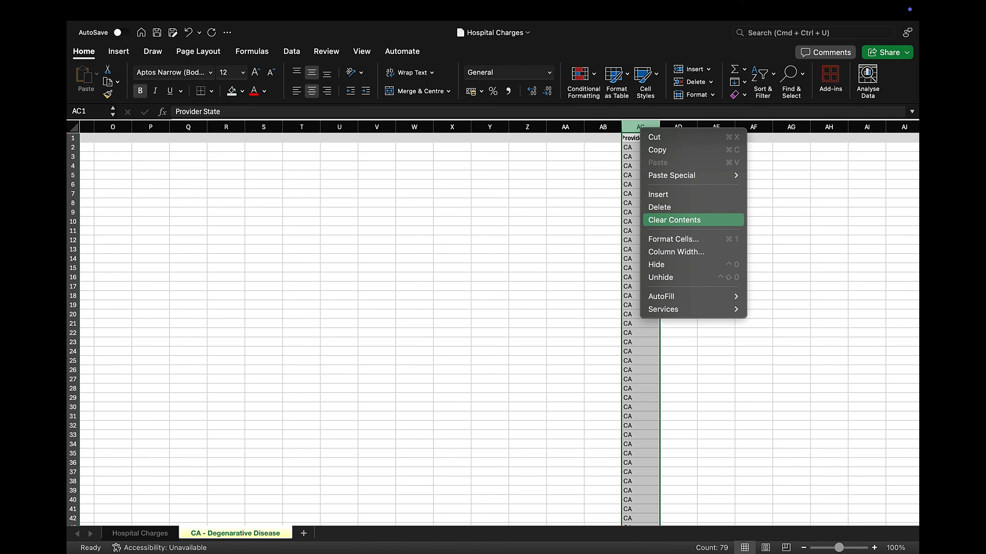
pyautogui.click(674, 220)
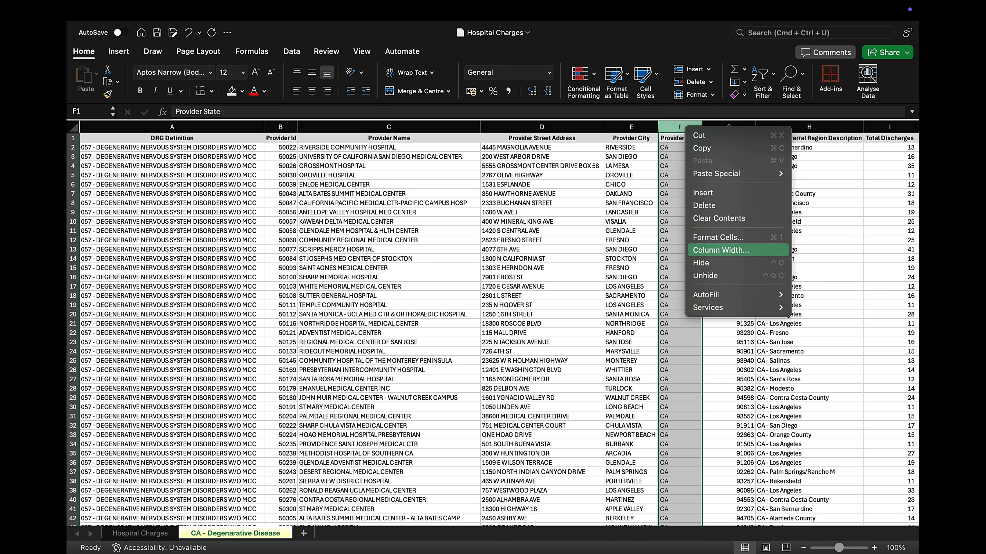
# Set the width of the Provider State column F to 14
pyautogui.click(720, 250)
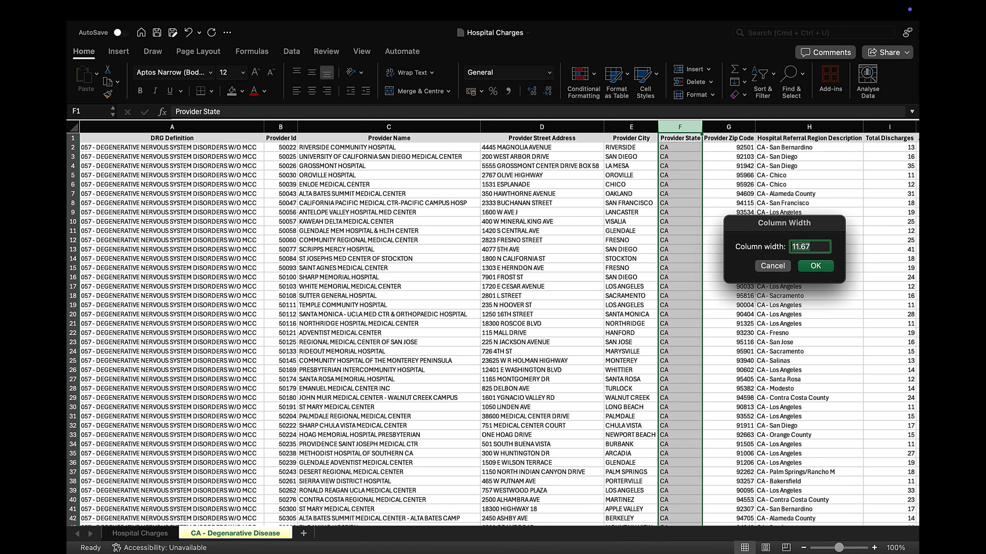
pyautogui.write('14')
pyautogui.press('Return')
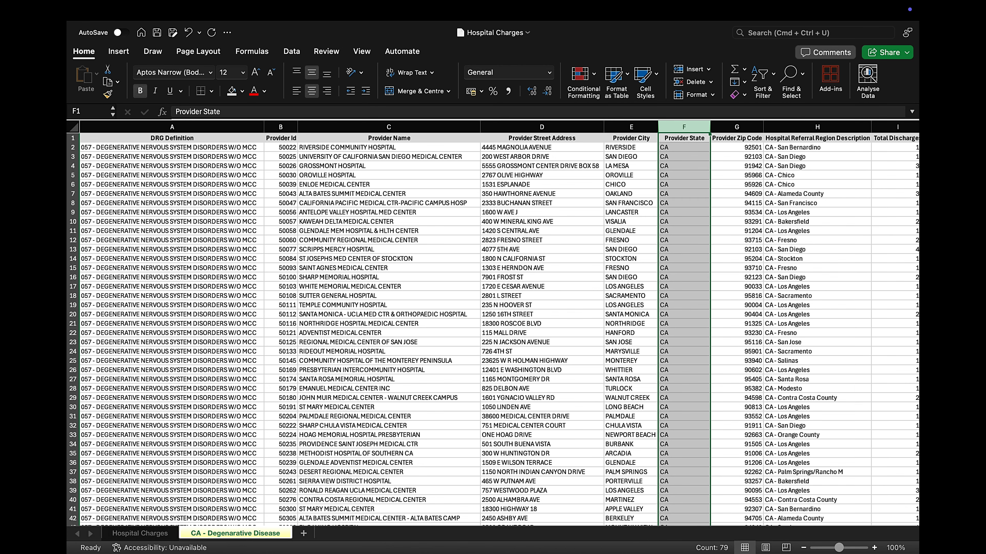
pyautogui.hscroll(3, 499, 326)
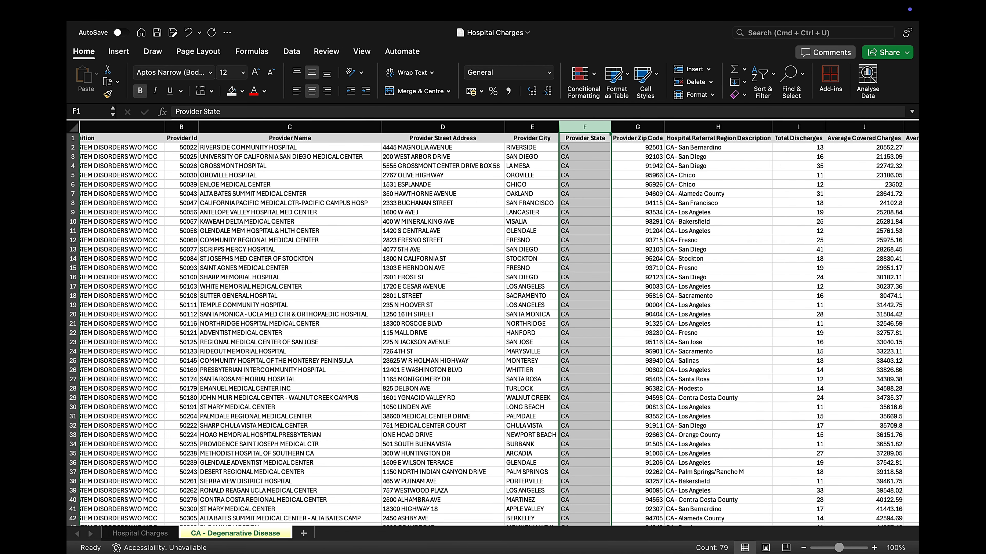
# Widen the Provider State column F to 19
pyautogui.moveTo(611, 127)
pyautogui.mouseDown()
pyautogui.moveTo(587, 126)
pyautogui.moveTo(658, 126)
pyautogui.moveTo(611, 127)
pyautogui.moveTo(628, 127)
pyautogui.mouseUp()
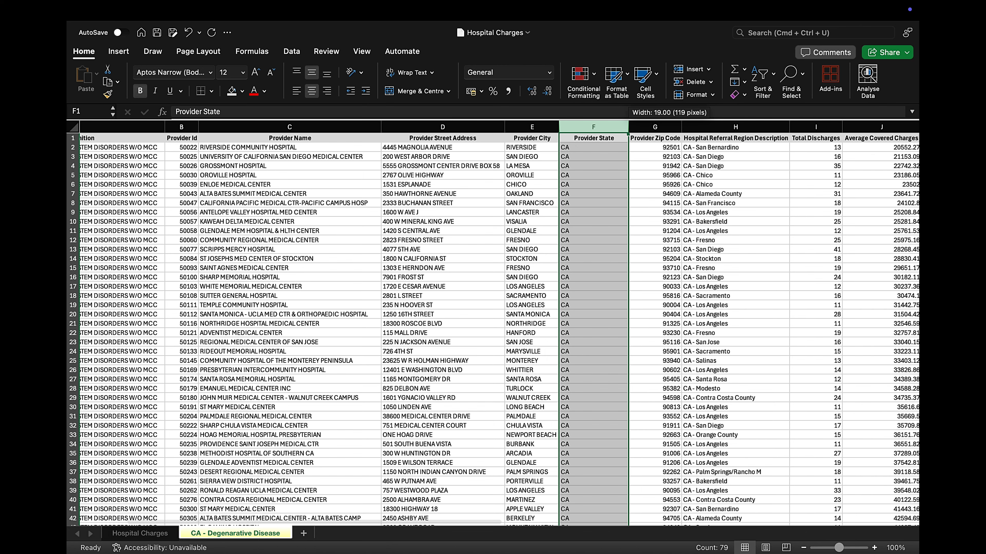
pyautogui.hscroll(10, 498, 323)
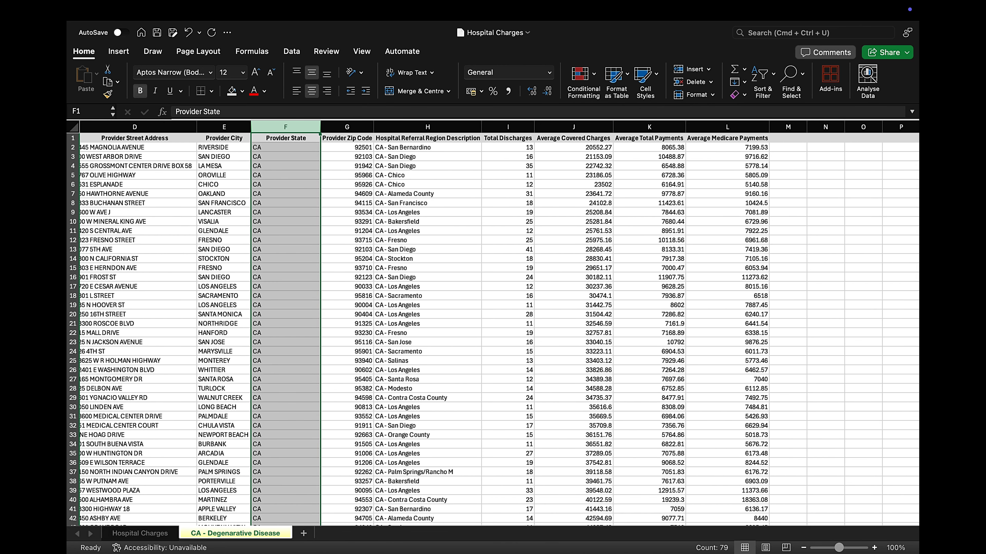
pyautogui.click(649, 231)
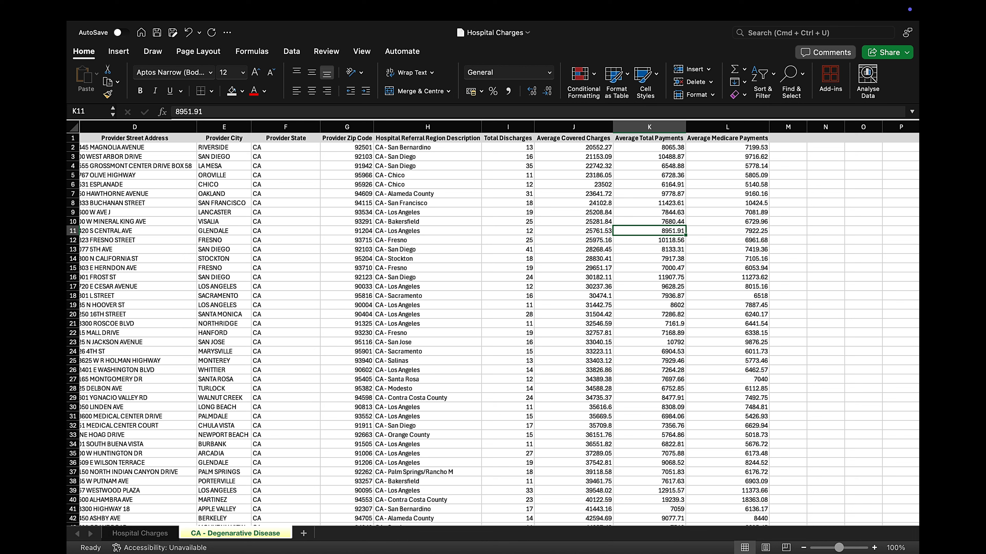
# Set the width of the Average Covered Charges, Average Total Payments and Average Medicare Payments columns J to L to 25
pyautogui.click(573, 127)
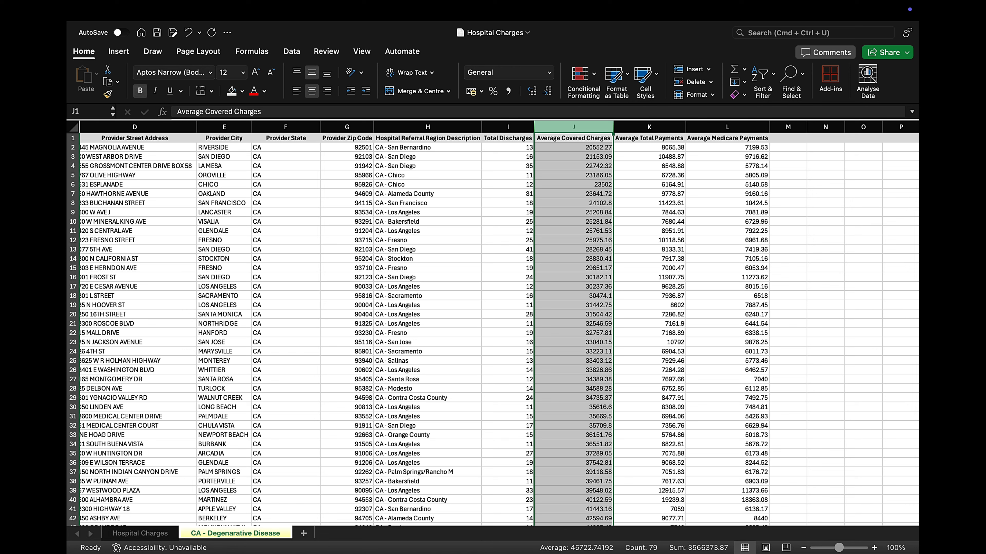
pyautogui.click(508, 203)
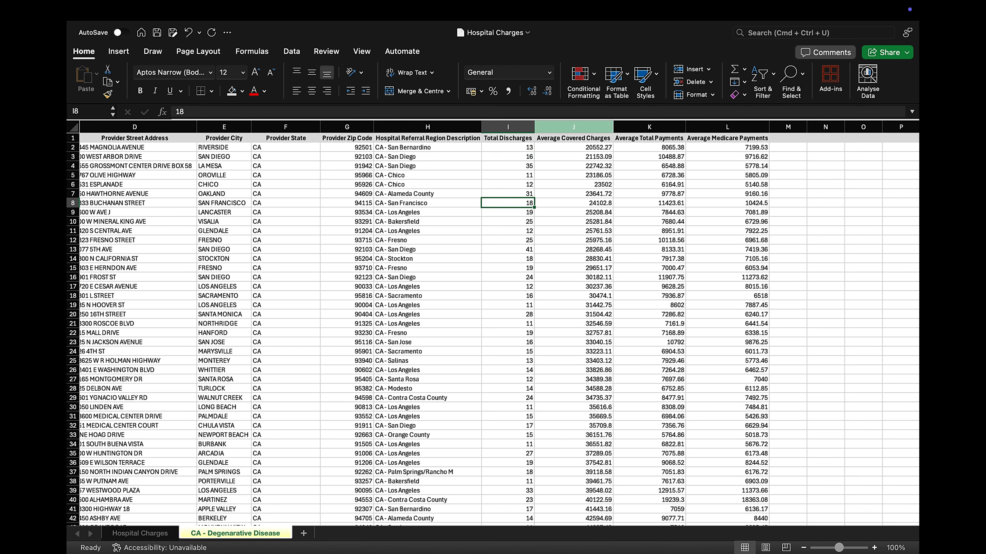
pyautogui.moveTo(573, 127); pyautogui.dragTo(756, 127)
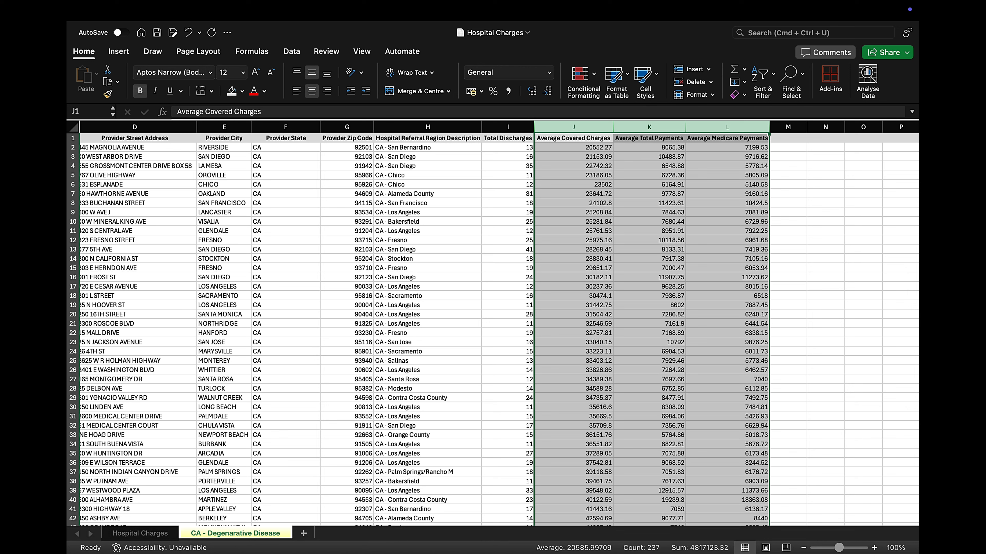
pyautogui.moveTo(613, 127)
pyautogui.mouseDown()
pyautogui.moveTo(634, 127)
pyautogui.moveTo(614, 127)
pyautogui.mouseUp()
pyautogui.rightClick(594, 127)
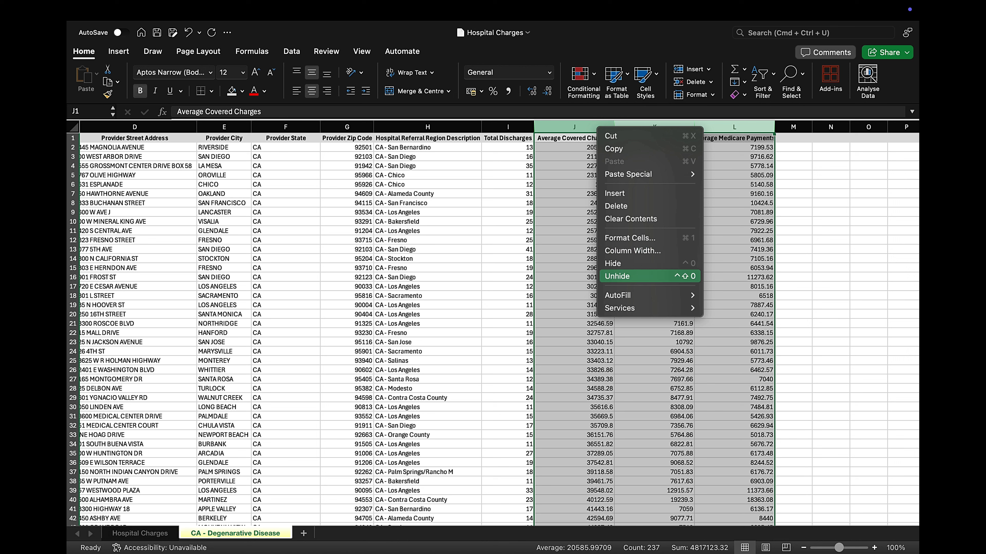
pyautogui.click(632, 250)
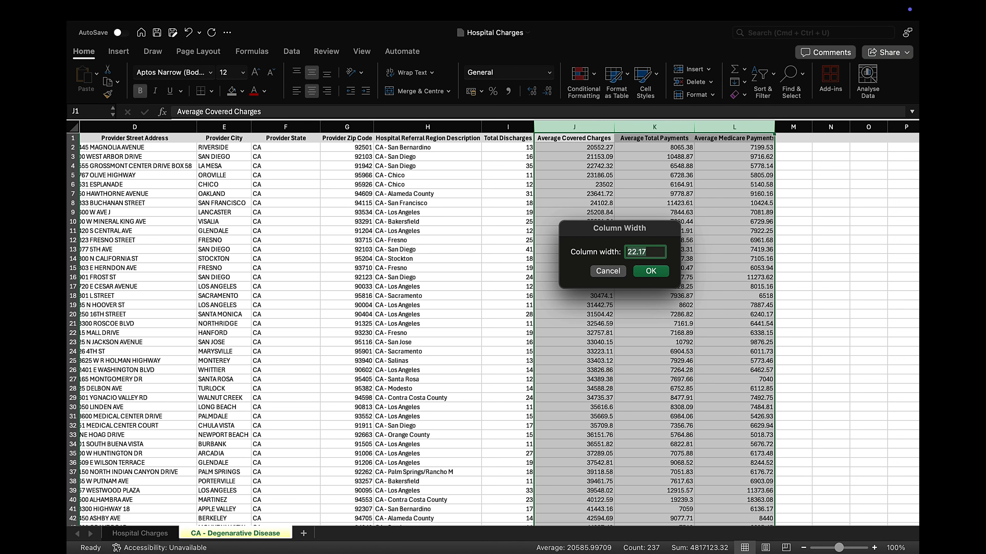
pyautogui.write('25')
pyautogui.press('Return')
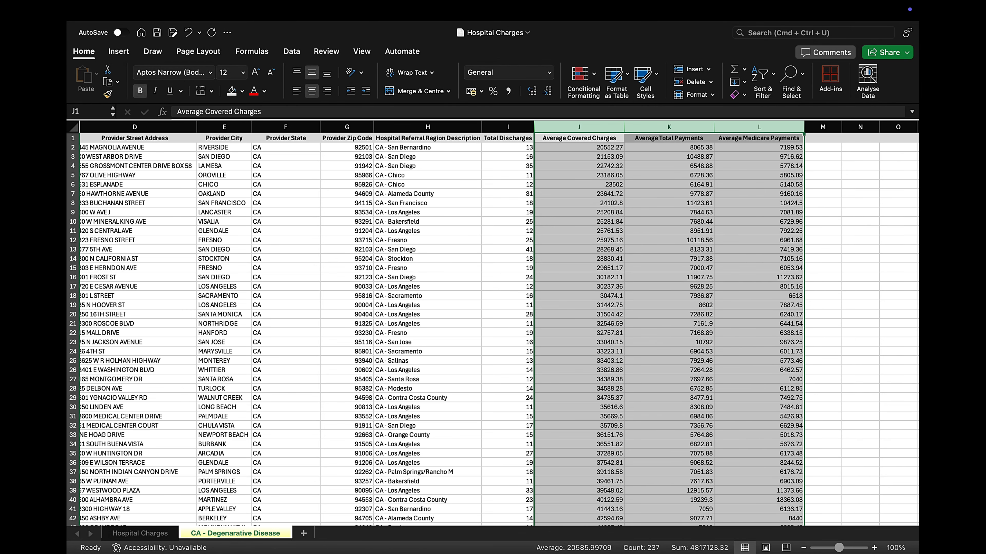
# Hide the Average Total Payments and Average Medicare Payments columns K and L
pyautogui.rightClick(738, 127)
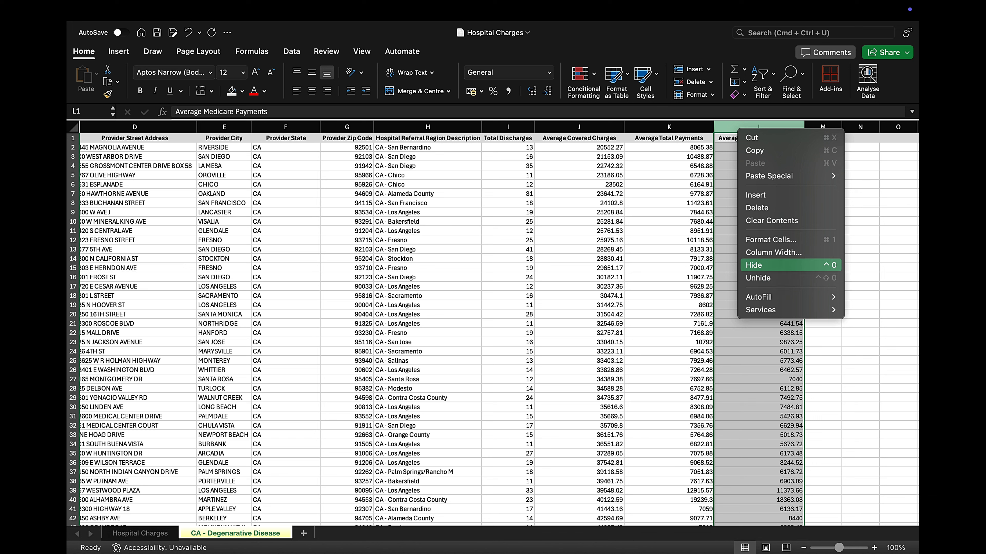
pyautogui.press('Escape')
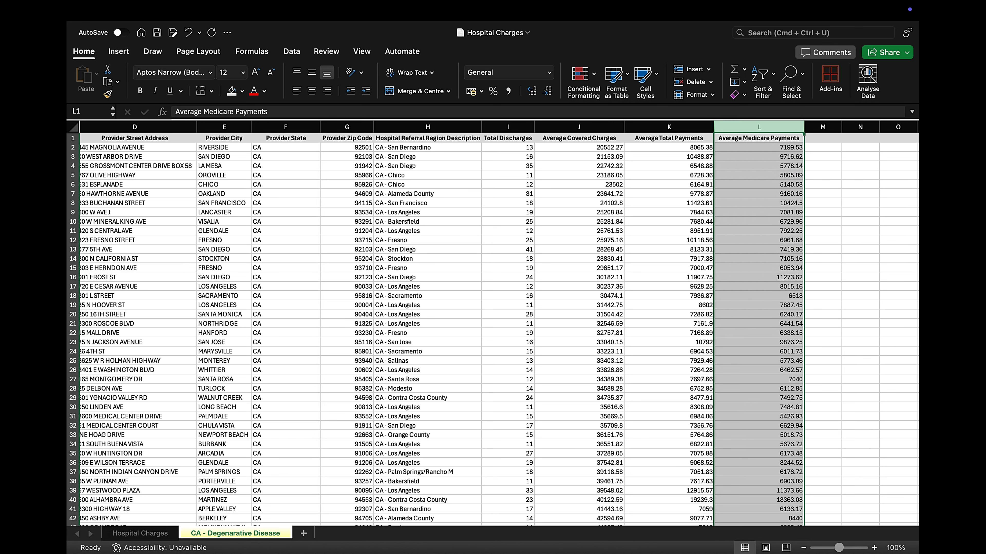
pyautogui.moveTo(669, 127); pyautogui.dragTo(759, 127)
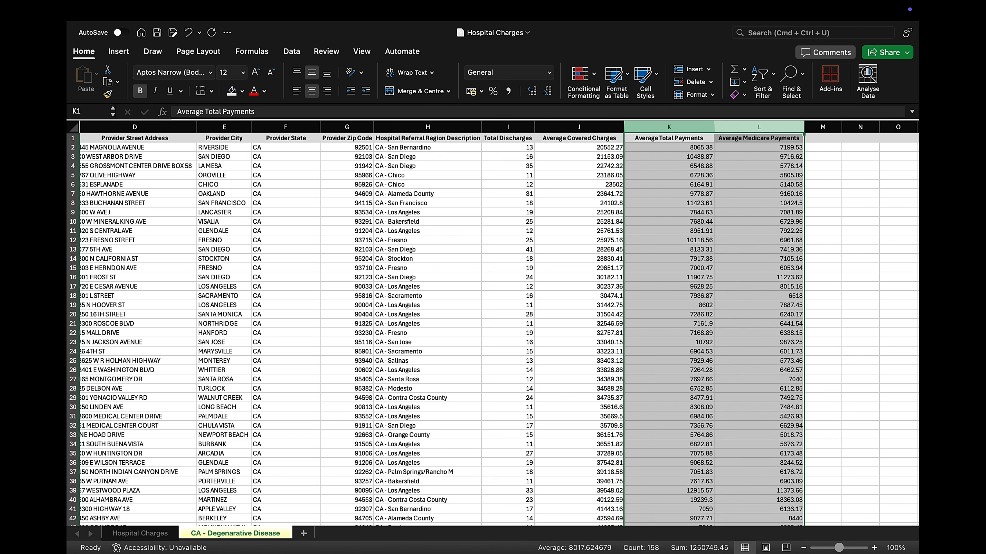
pyautogui.rightClick(675, 127)
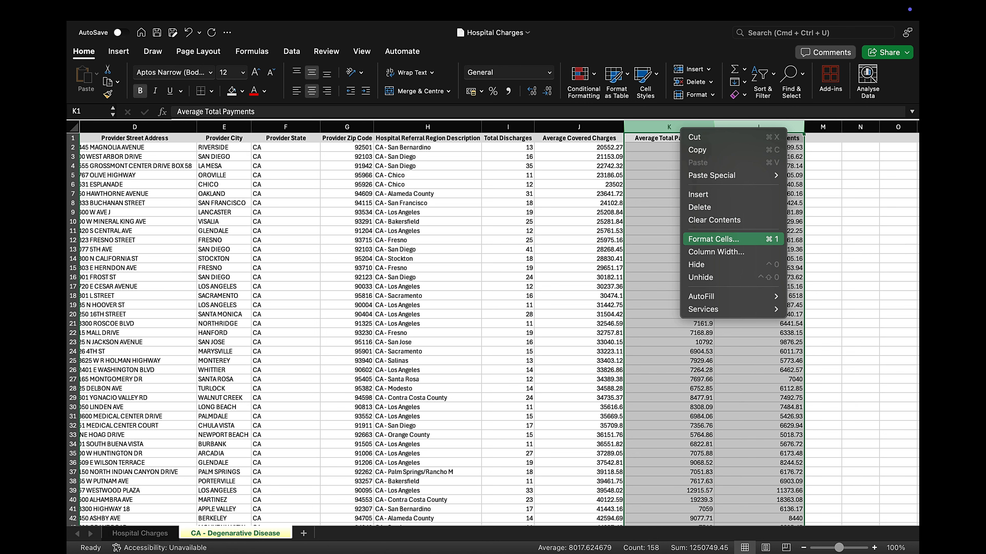
pyautogui.click(729, 265)
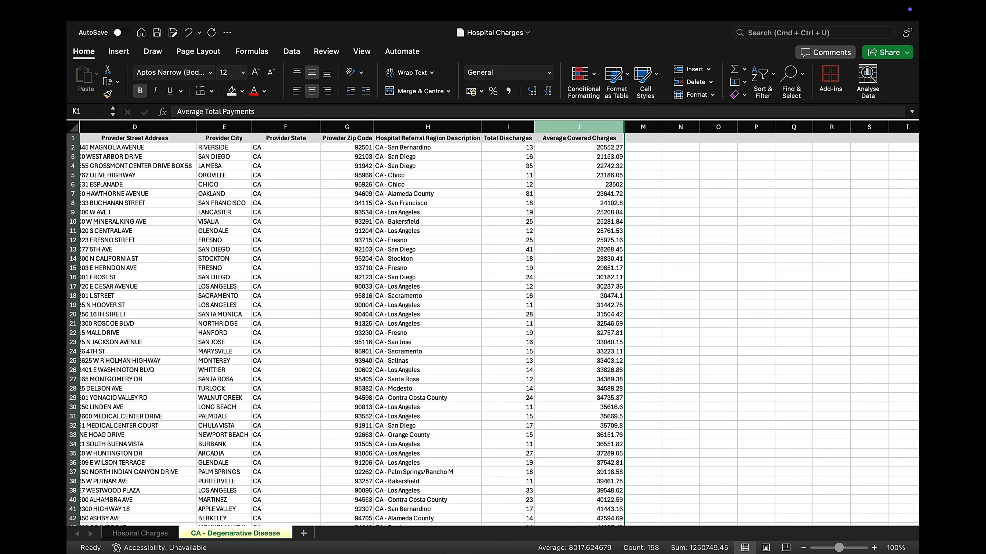
# Unhide the hidden columns K and L between Average Covered Charges and the empty column M
pyautogui.moveTo(579, 127); pyautogui.dragTo(652, 127)
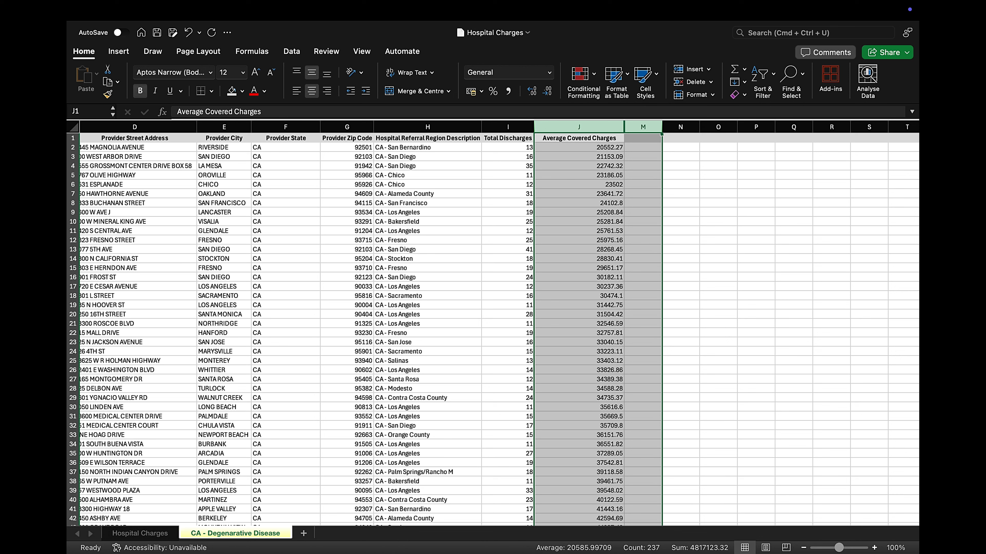
pyautogui.rightClick(626, 126)
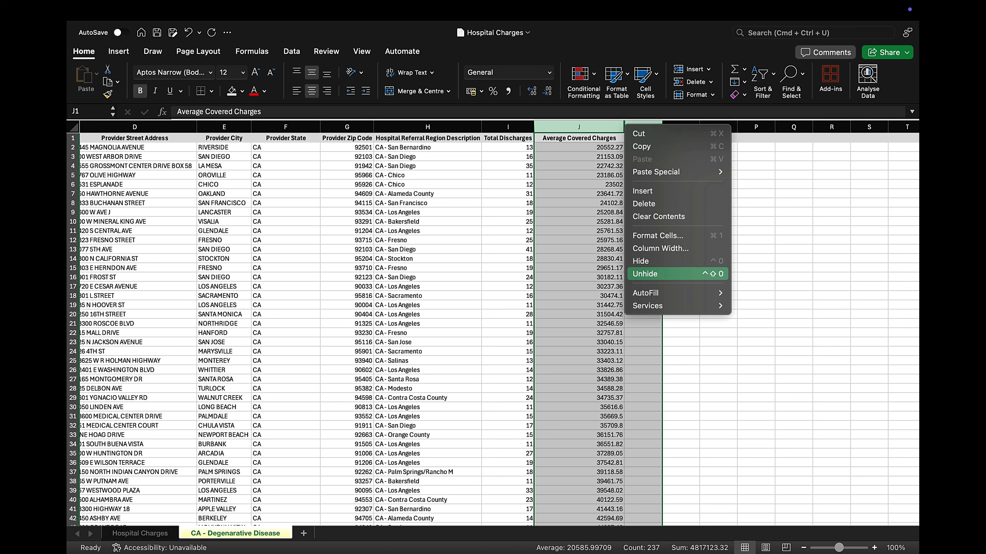
pyautogui.click(659, 274)
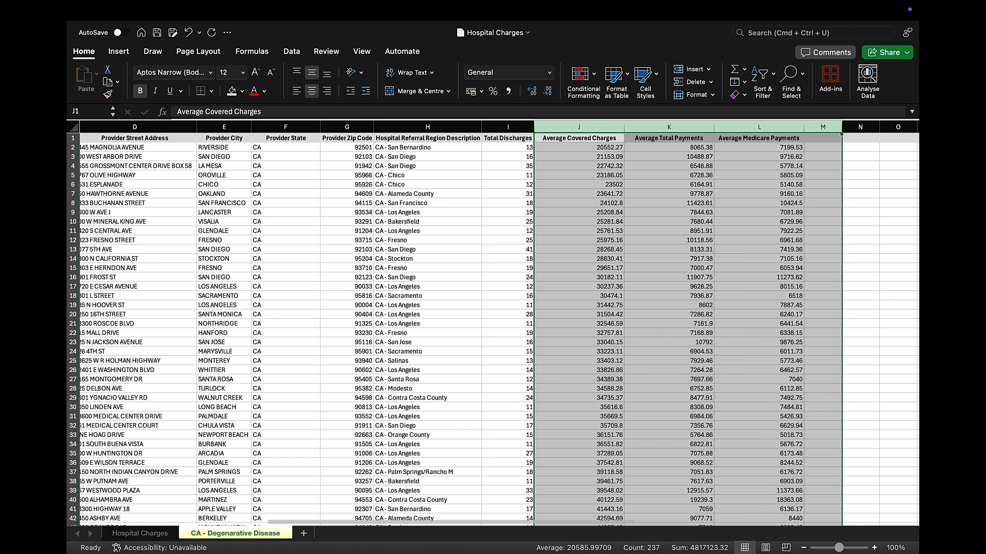
pyautogui.click(673, 222)
pyautogui.click(749, 231)
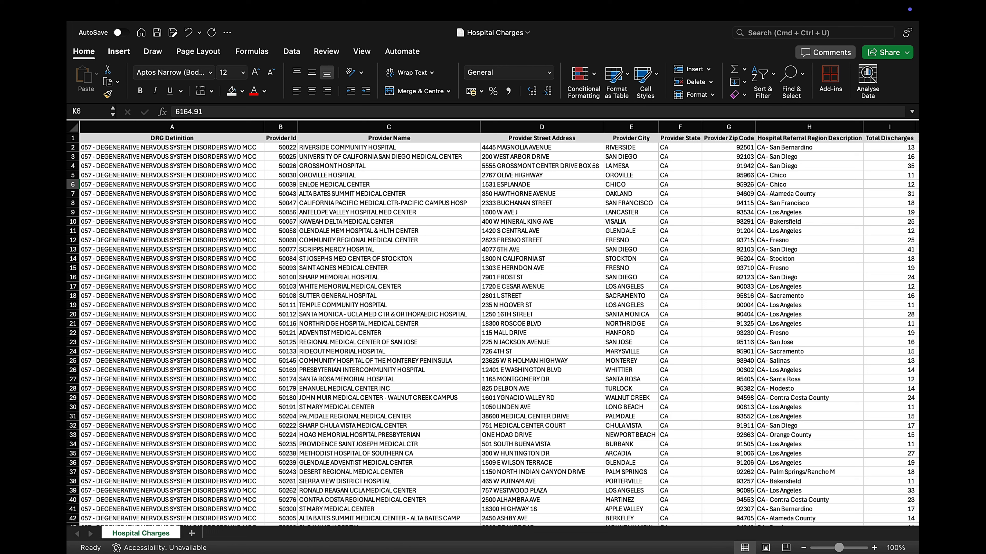
# Delete the Provider Id and Provider Zip Code columns from the Hospital Charges sheet
pyautogui.click(281, 127)
pyautogui.rightClick(283, 128)
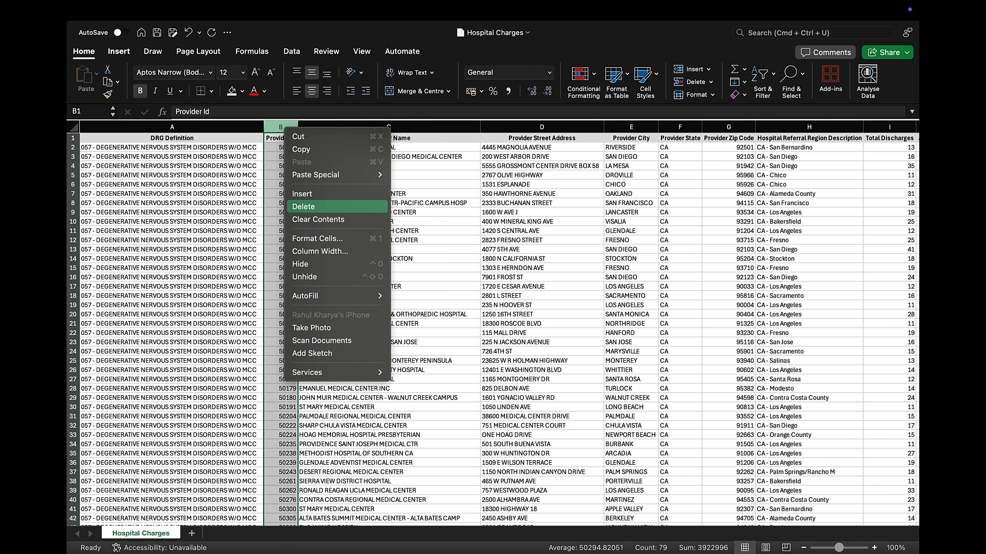
pyautogui.click(303, 207)
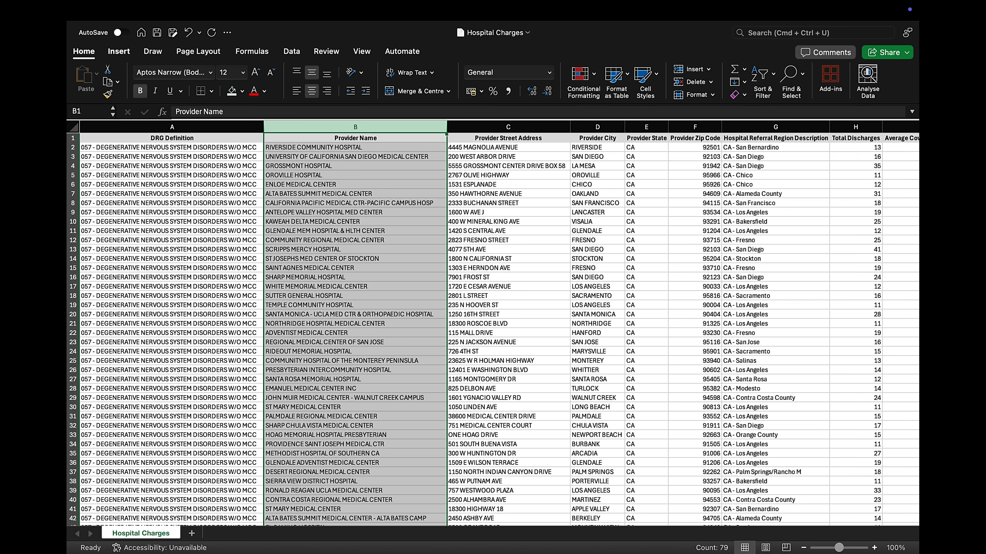
pyautogui.click(694, 127)
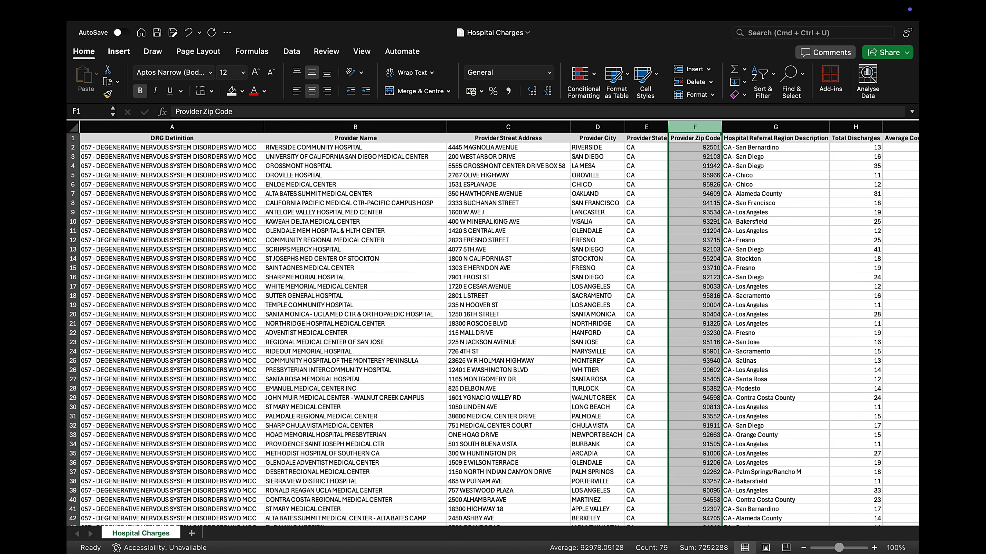
pyautogui.rightClick(693, 130)
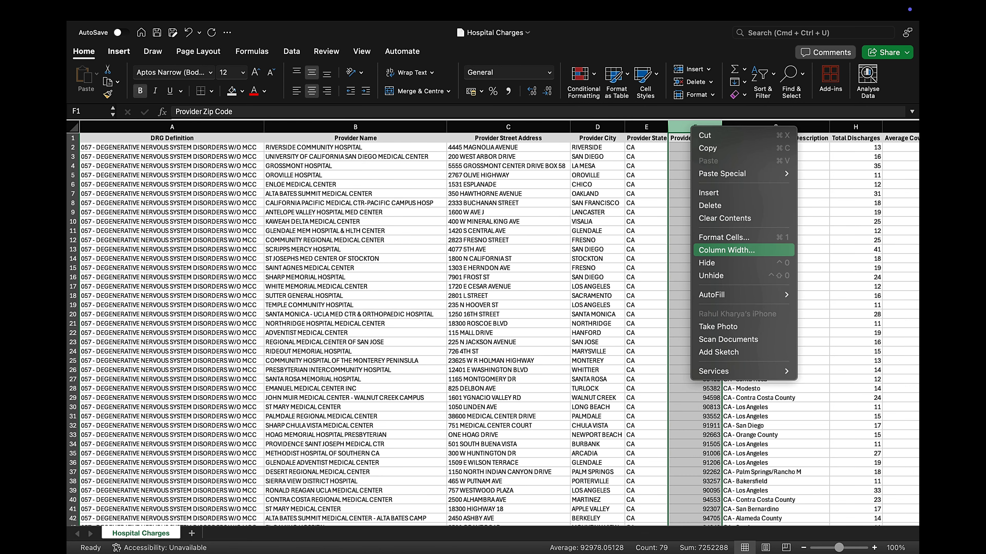
pyautogui.click(710, 206)
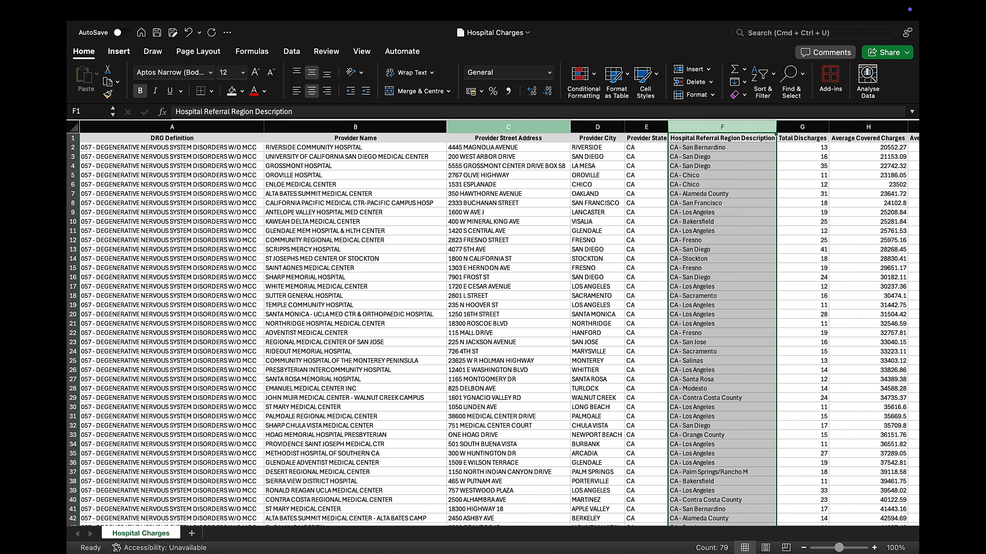
# Hide the Provider Street Address column C
pyautogui.click(508, 231)
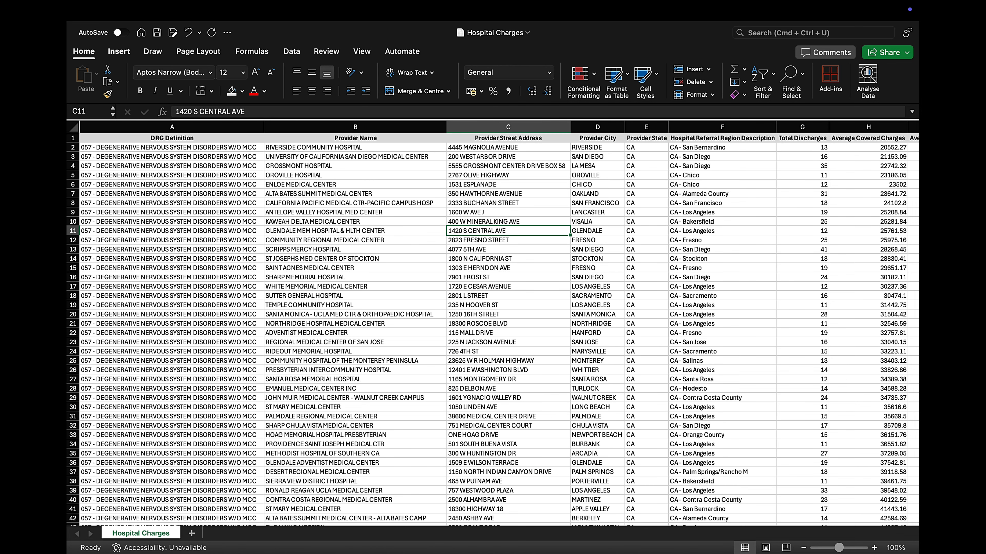
pyautogui.click(508, 286)
pyautogui.click(508, 127)
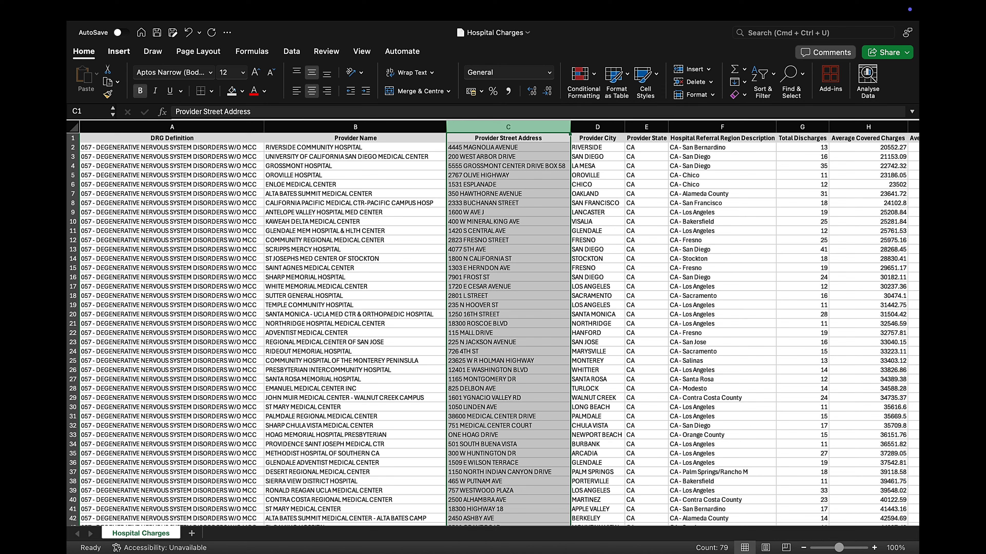
pyautogui.rightClick(504, 128)
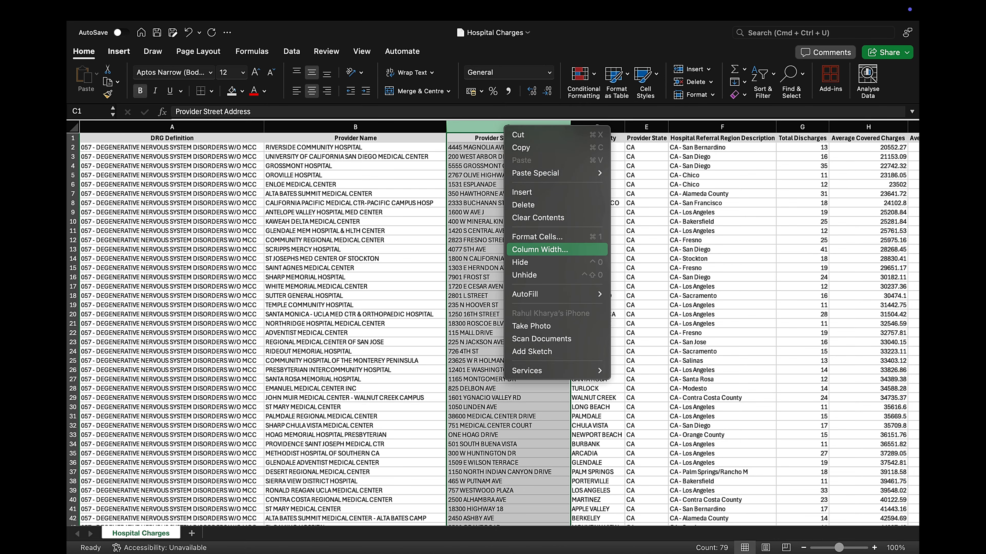
pyautogui.click(522, 262)
# Examine the values in the Total Discharges, Average Total Payments and Average Medicare Payments columns
pyautogui.hscroll(10, 500, 323)
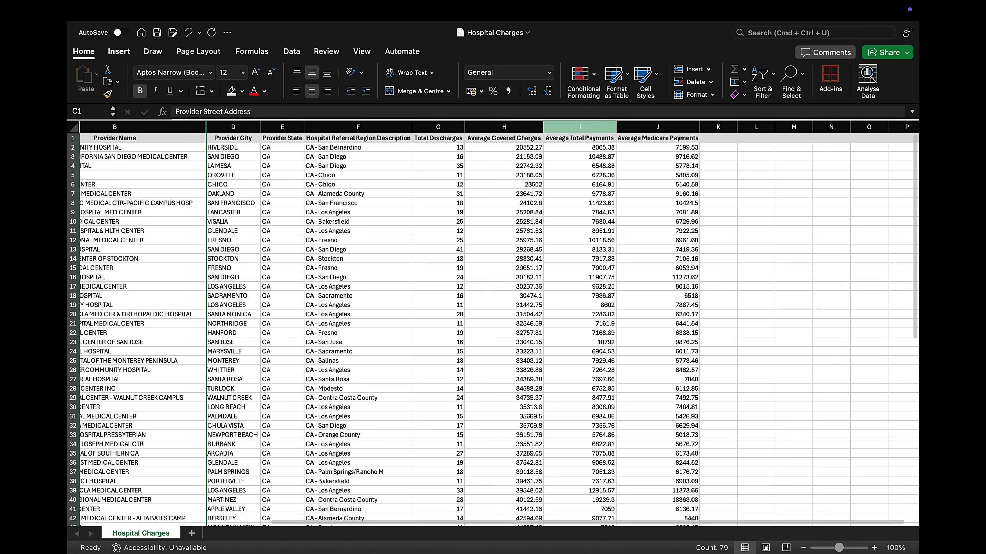
pyautogui.moveTo(580, 127); pyautogui.dragTo(660, 127)
pyautogui.click(657, 166)
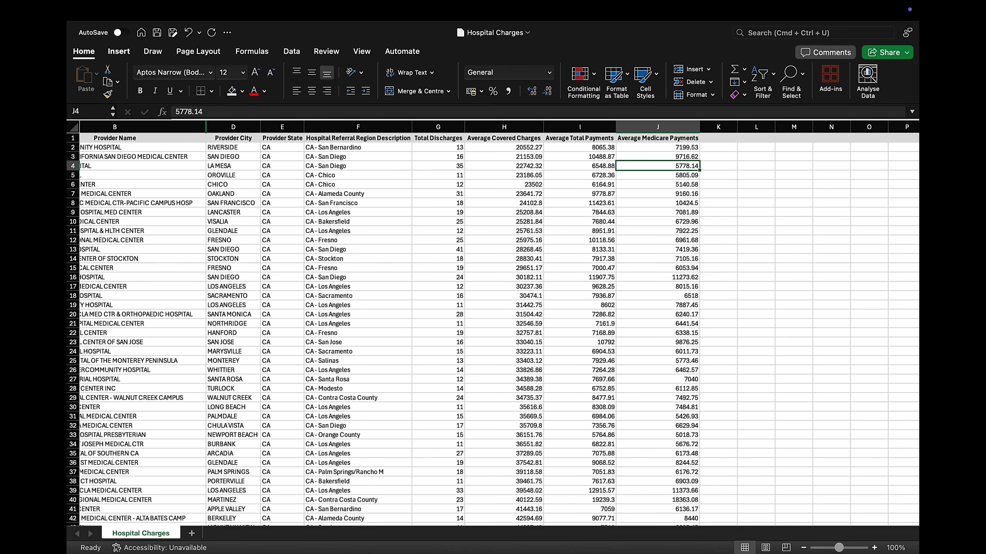
pyautogui.click(580, 194)
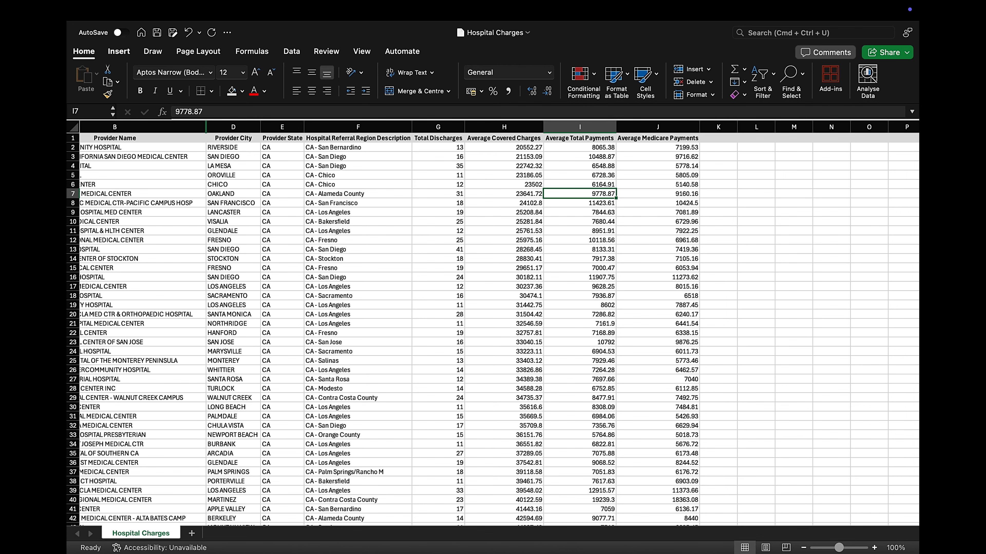
pyautogui.moveTo(580, 239); pyautogui.dragTo(579, 305)
pyautogui.click(580, 333)
pyautogui.click(438, 231)
pyautogui.hscroll(-3, 438, 231)
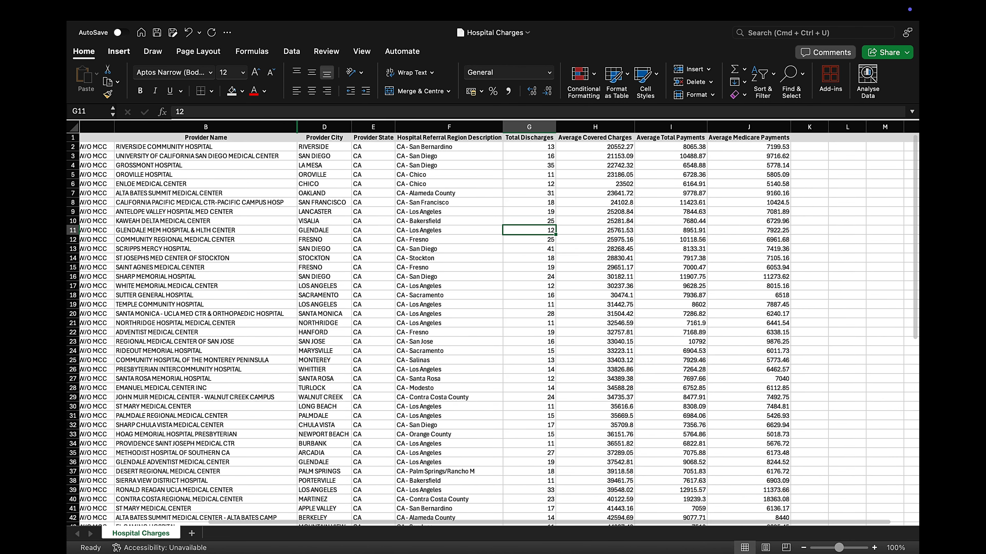
pyautogui.click(671, 212)
pyautogui.press('Up')
pyautogui.press('Up')
pyautogui.press('Up')
pyautogui.press('Up')
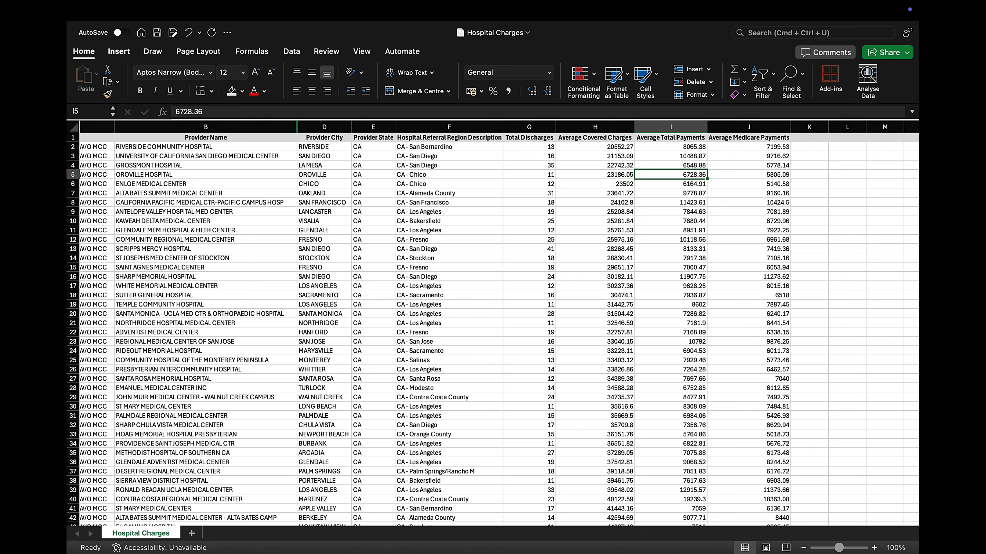
pyautogui.moveTo(671, 202); pyautogui.dragTo(671, 360)
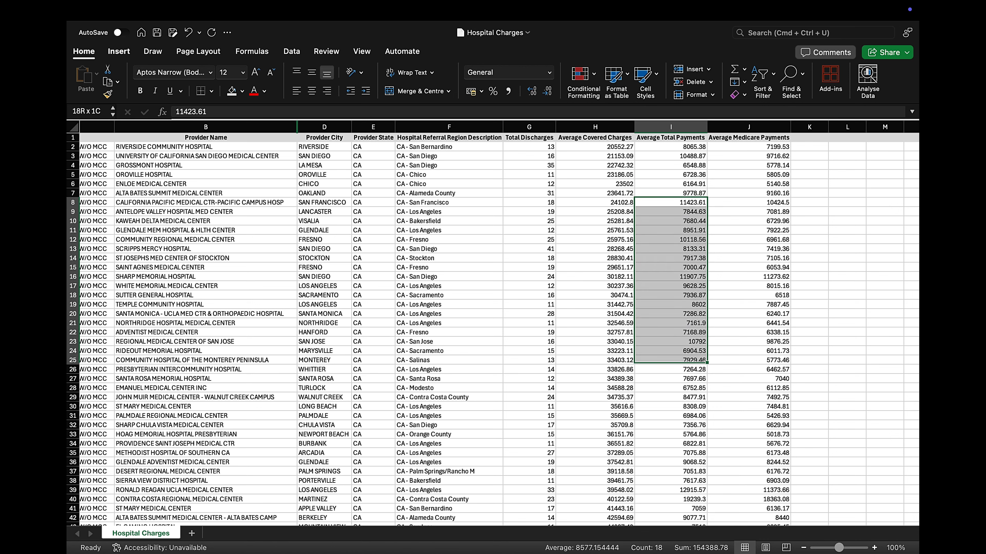
pyautogui.click(671, 184)
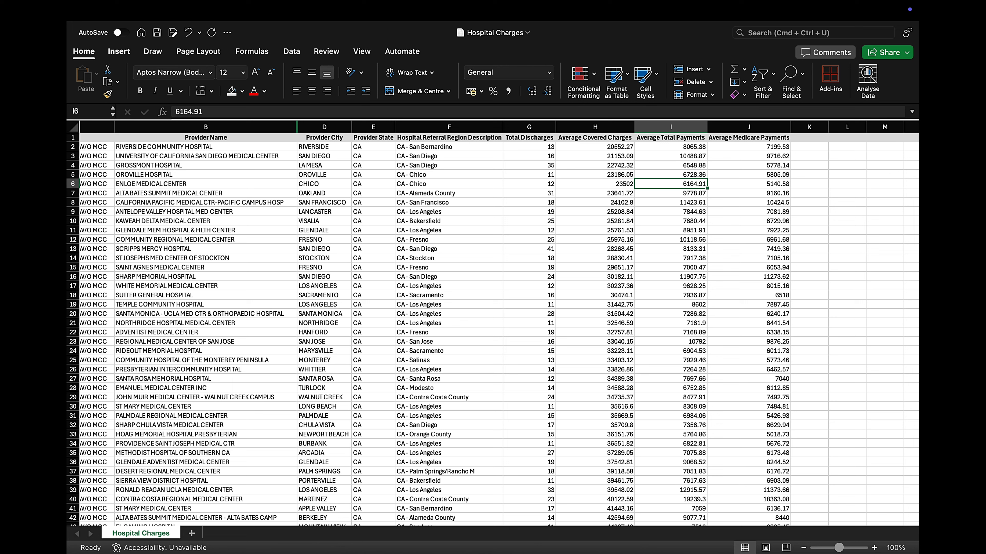
pyautogui.moveTo(748, 185); pyautogui.dragTo(749, 341)
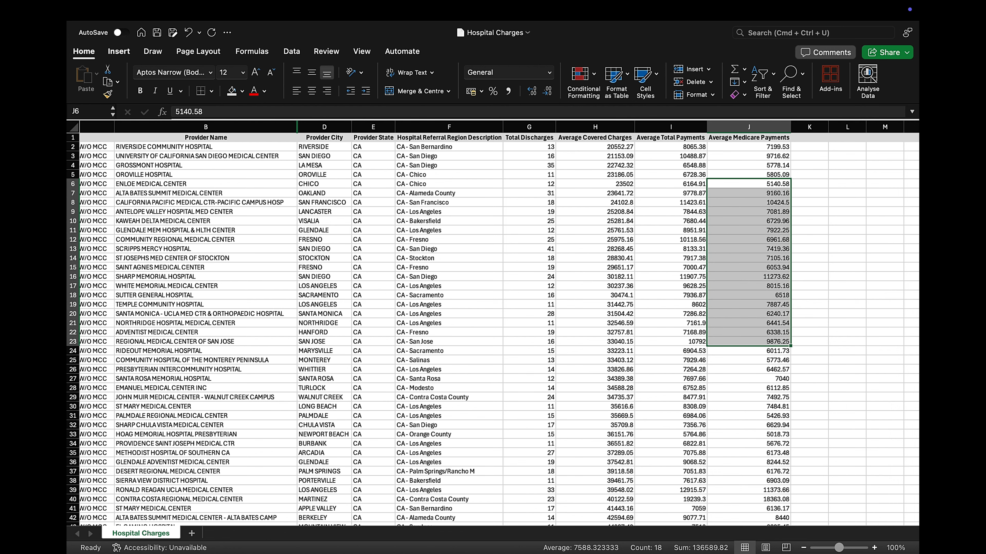
pyautogui.click(748, 379)
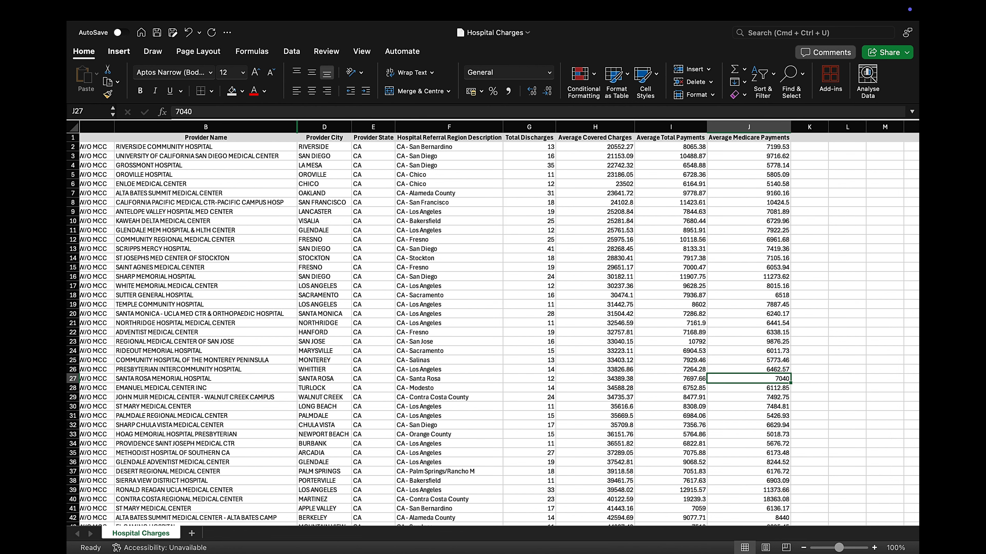
# Examine the values in the Average Covered Charges column, sampling H4:H22 and H26
pyautogui.scroll(1, 602, 272)
pyautogui.click(601, 148)
pyautogui.press('super+Down')
pyautogui.scroll(10, 602, 272)
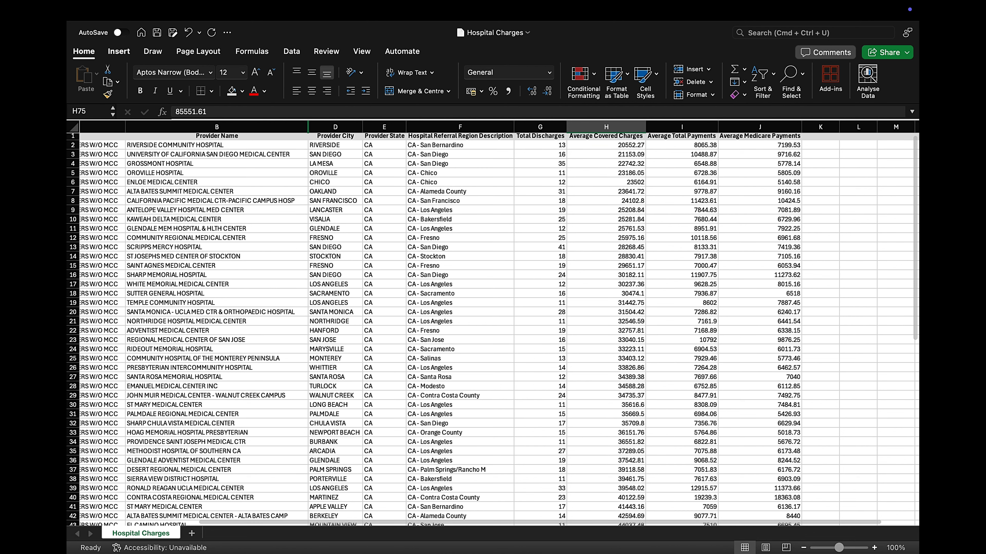
pyautogui.moveTo(605, 164); pyautogui.dragTo(605, 331)
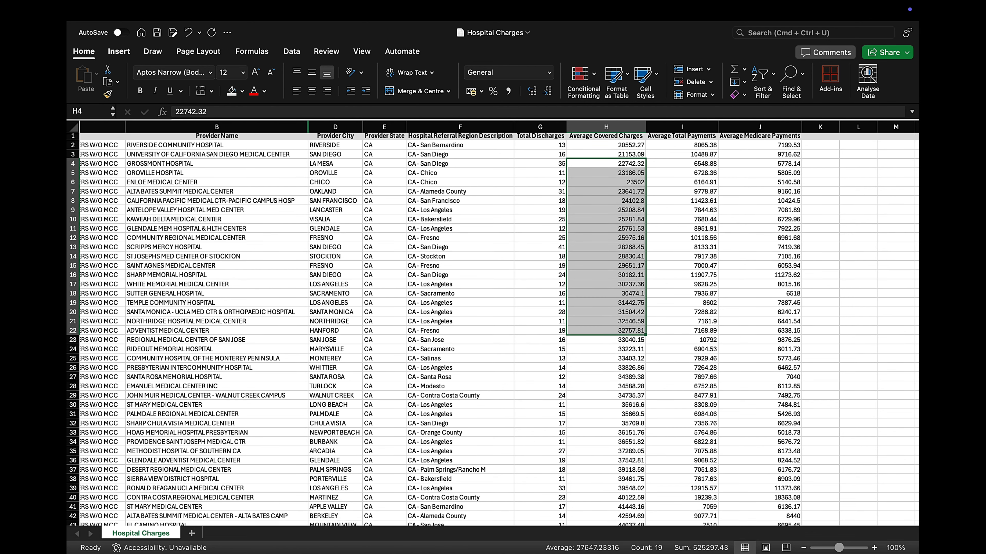
pyautogui.click(605, 368)
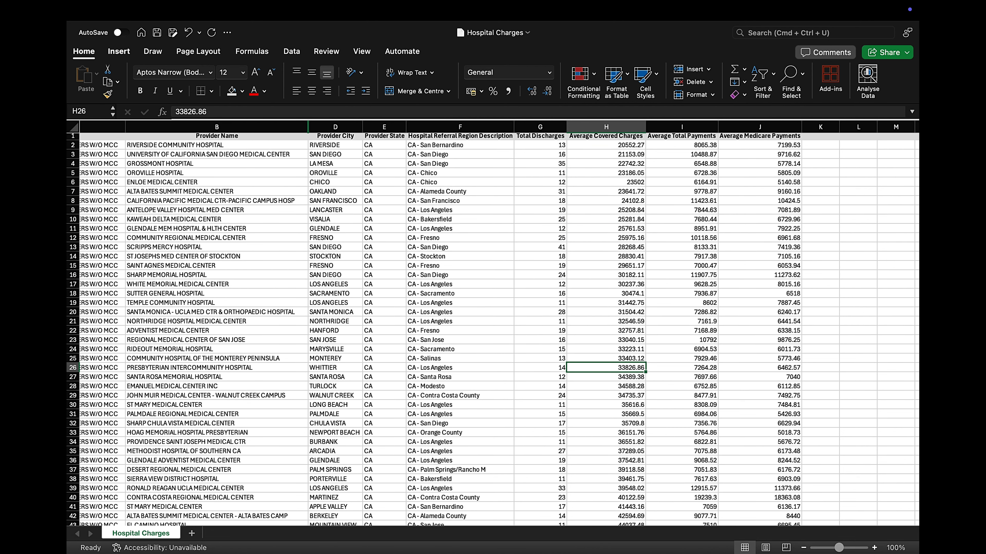
pyautogui.hscroll(-1, 605, 368)
pyautogui.scroll(1, 605, 368)
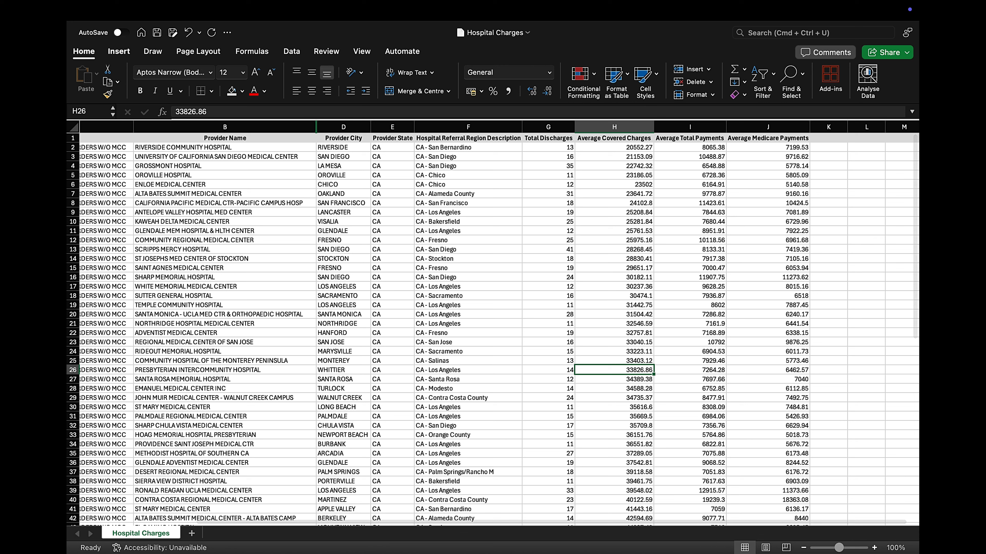
# Compare the Average Total Payments values with the neighbouring Average Covered Charges and Average Medicare Payments columns
pyautogui.click(614, 138)
pyautogui.click(690, 250)
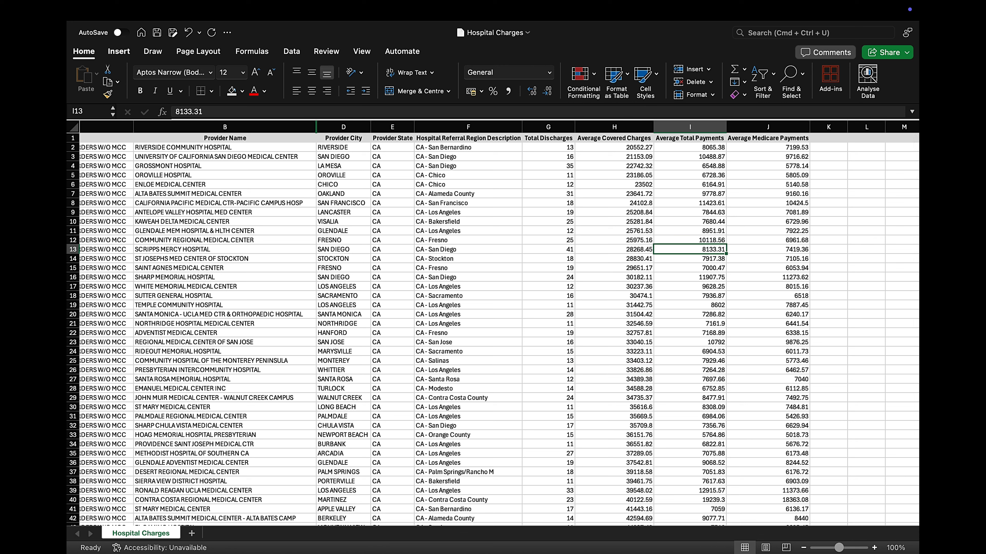
pyautogui.moveTo(690, 194); pyautogui.dragTo(690, 314)
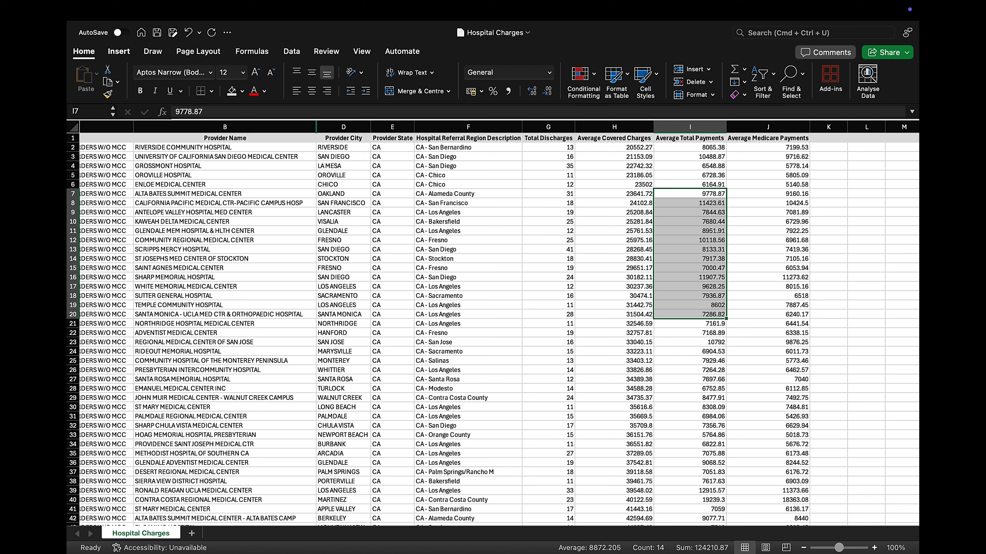
pyautogui.moveTo(614, 184); pyautogui.dragTo(614, 268)
pyautogui.doubleClick(614, 212)
pyautogui.click(614, 249)
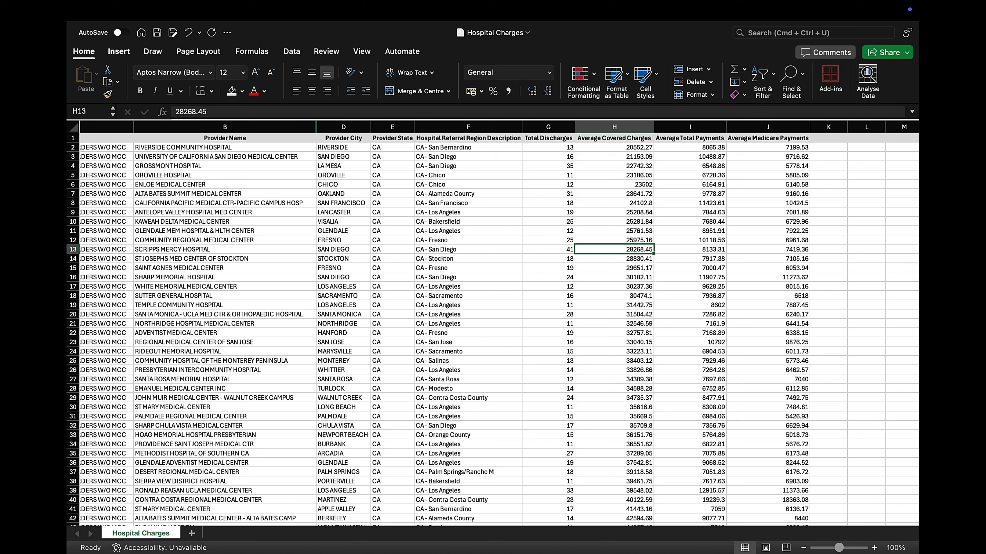
pyautogui.moveTo(690, 212); pyautogui.dragTo(690, 314)
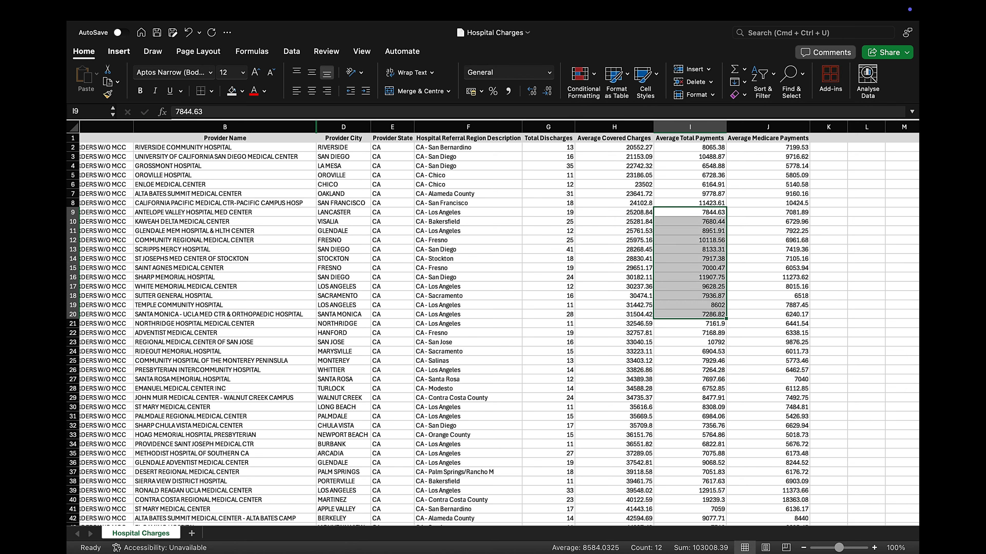
pyautogui.click(767, 240)
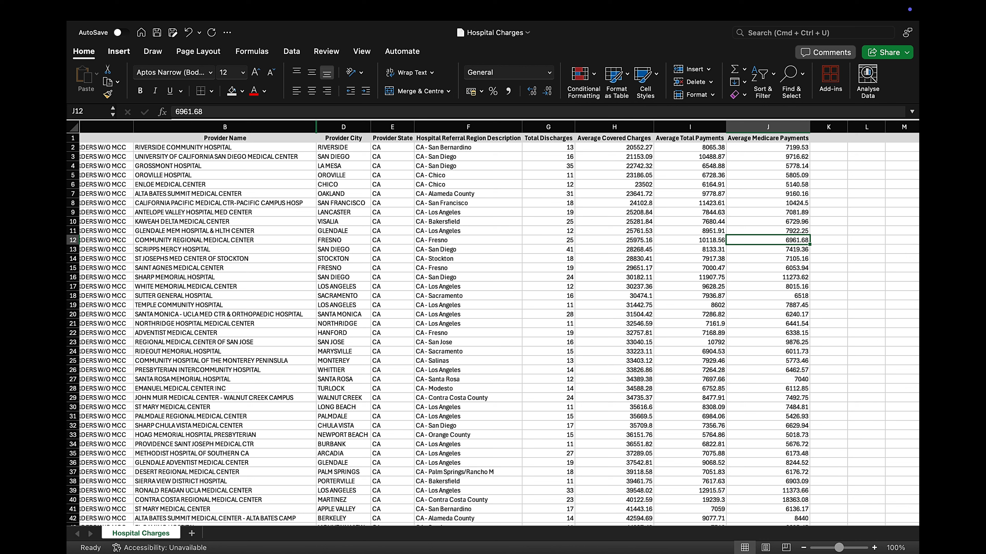
# Select the entire Average Covered Charges column H
pyautogui.click(614, 127)
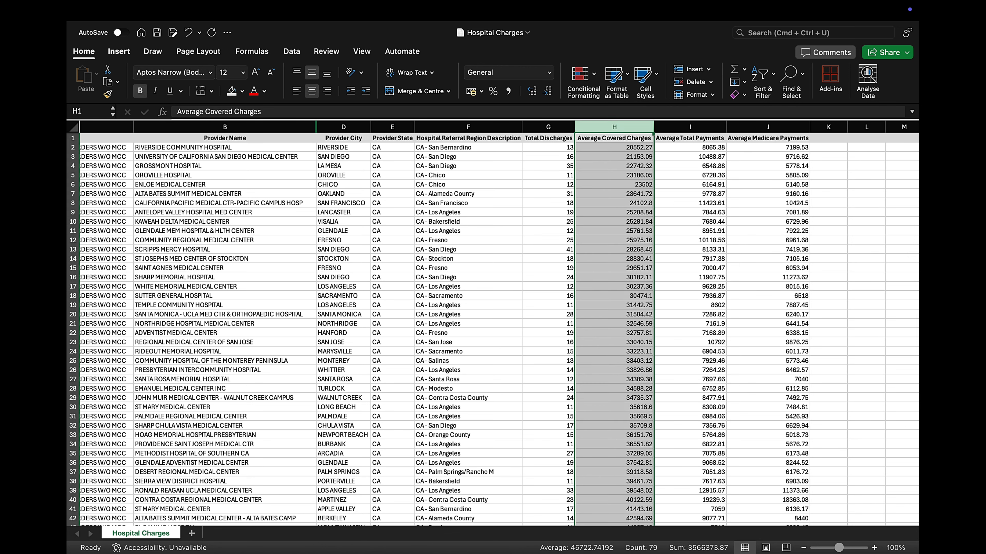
pyautogui.click(614, 176)
pyautogui.click(614, 127)
# Select the Average Covered Charges values from H2 through H13, extending the range downward one cell at a time
pyautogui.click(614, 148)
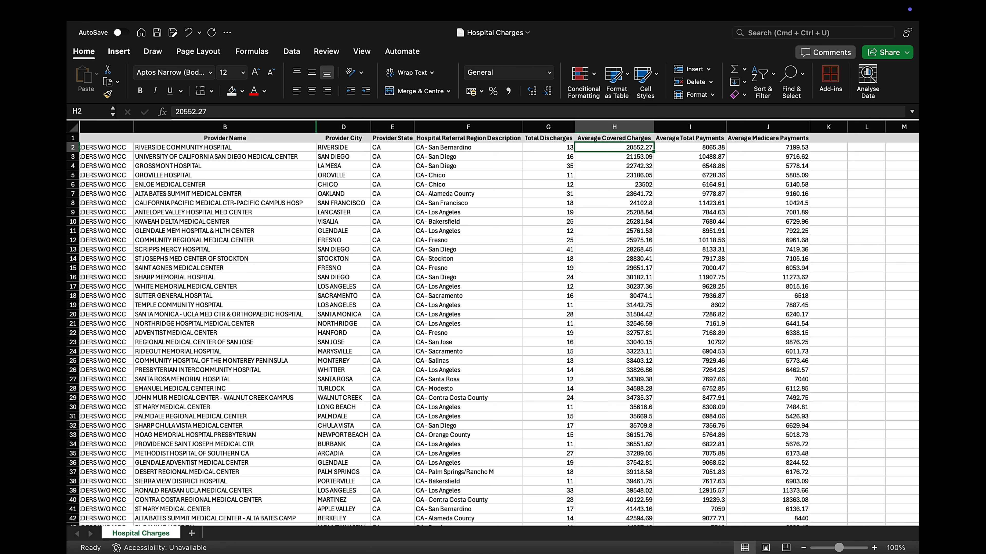
pyautogui.hotkey('shift', 'Down')
pyautogui.hotkey('shift', 'Down')
pyautogui.hotkey('shift', 'Down')
pyautogui.hotkey('shift', 'Down')
pyautogui.hotkey('shift', 'Down')
pyautogui.hotkey('shift', 'Down')
pyautogui.hotkey('shift', 'Down')
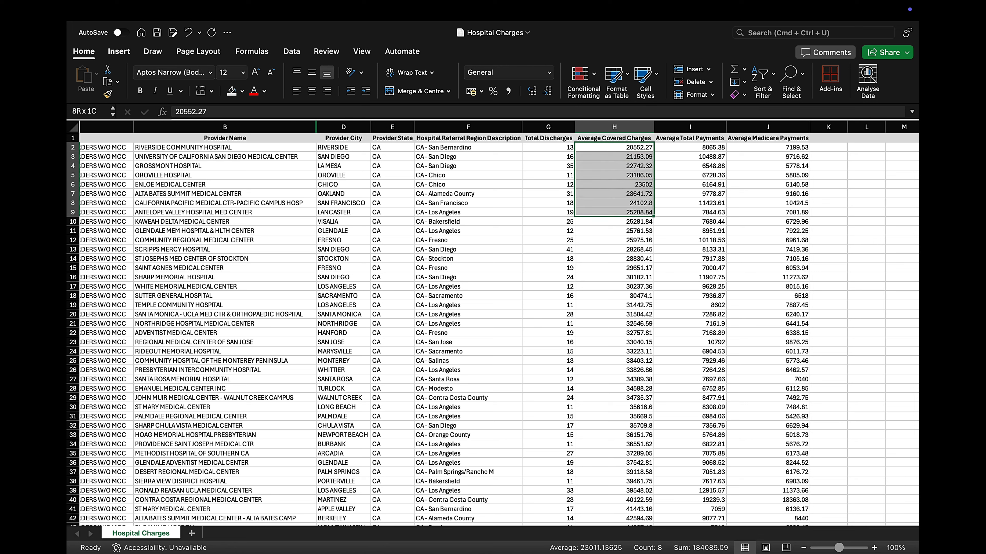
pyautogui.hotkey('shift', 'Down')
pyautogui.hotkey('shift', 'Down')
pyautogui.hotkey('shift', 'Down')
pyautogui.hotkey('shift', 'Down')
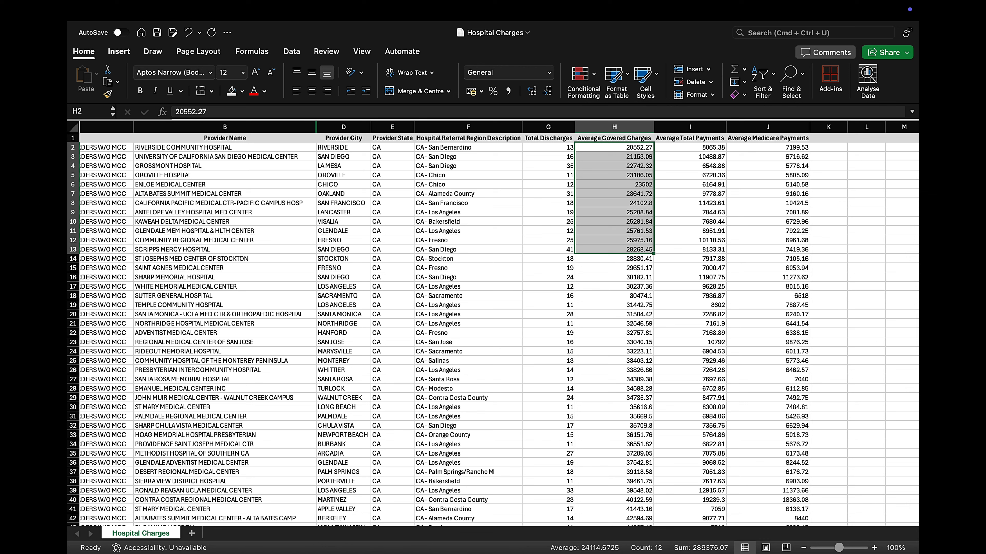
# Make H7 the active cell and move it one cell at a time to the adjacent cells, ending on H7
pyautogui.click(690, 157)
pyautogui.click(614, 148)
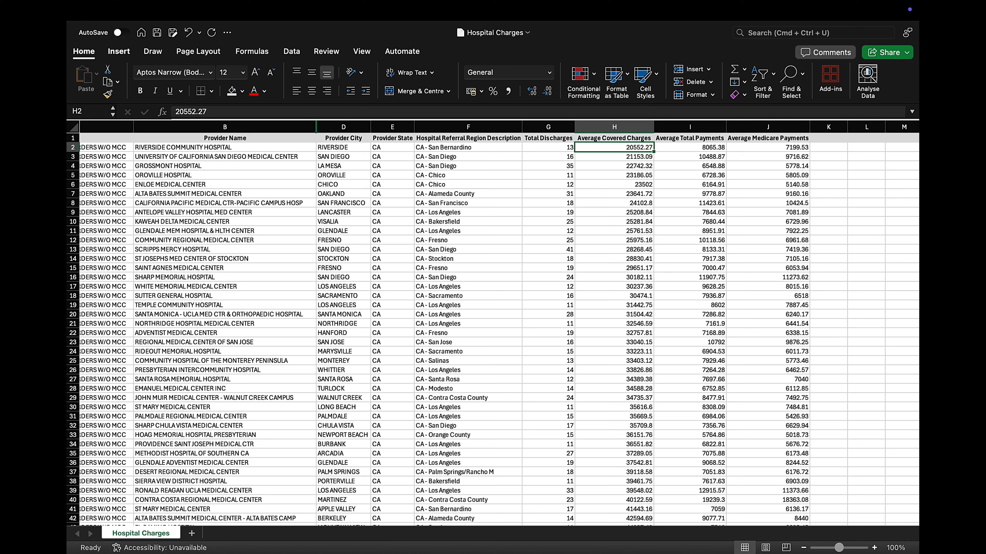
pyautogui.click(614, 194)
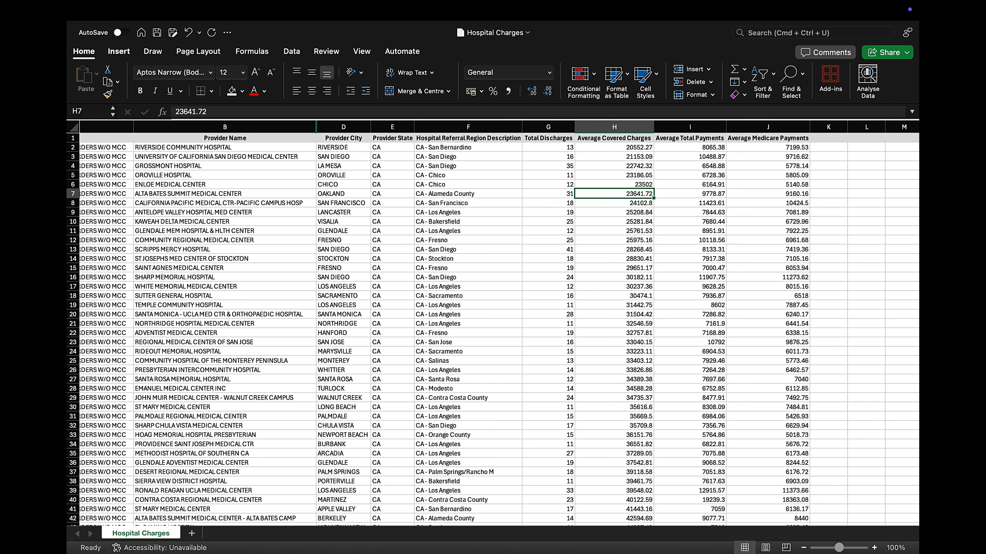
pyautogui.press('Left')
pyautogui.press('Right')
pyautogui.press('Left')
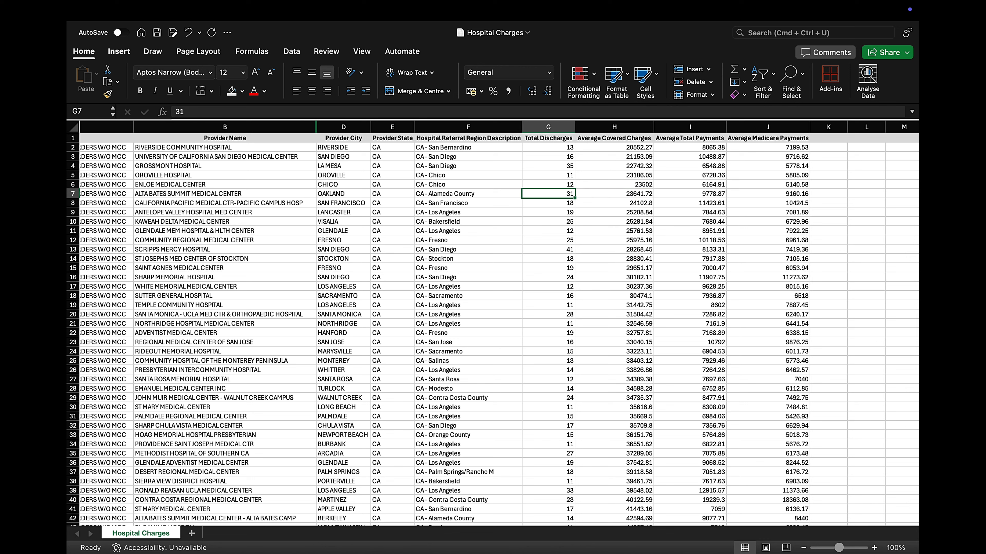
pyautogui.press('Right')
pyautogui.press('Right')
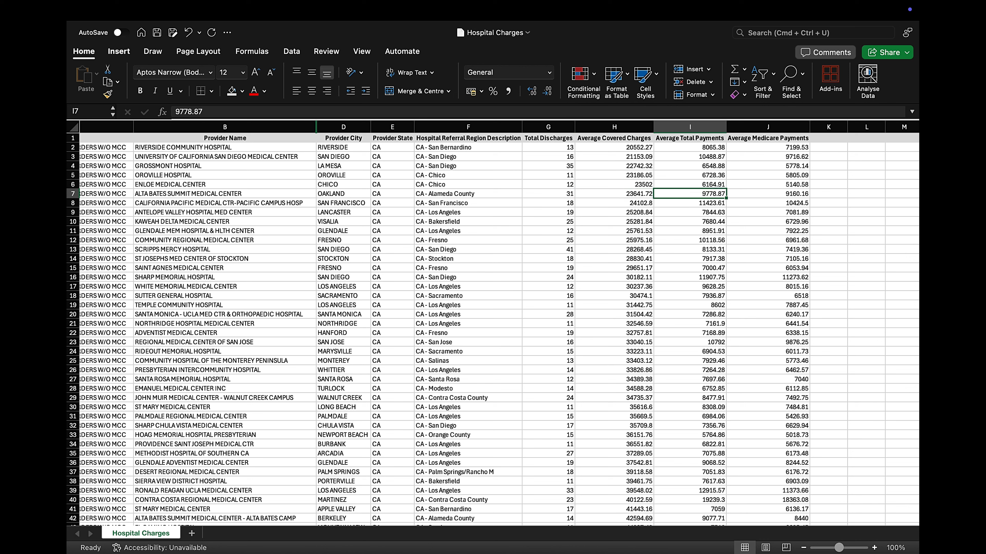
pyautogui.press('Left')
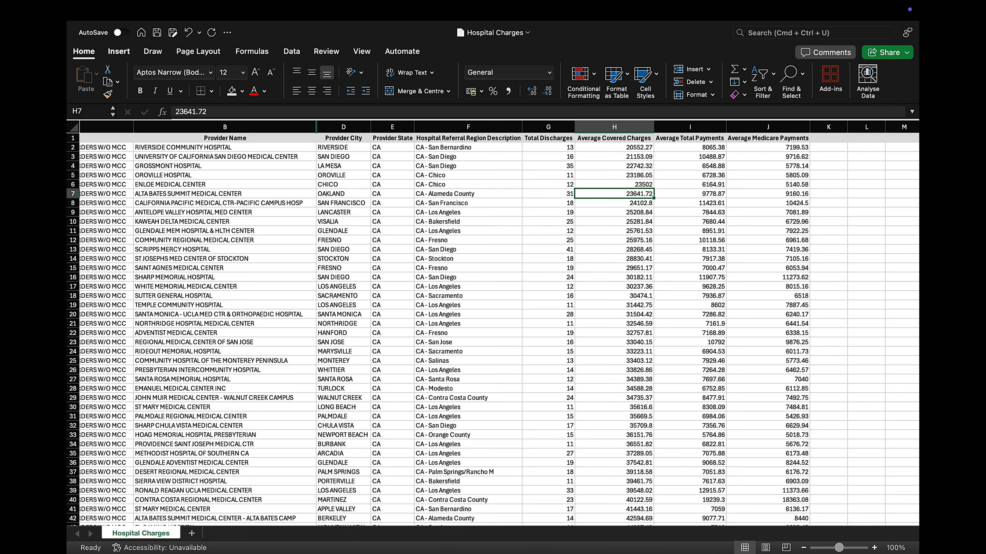
pyautogui.press('Up')
pyautogui.press('Down')
pyautogui.press('Down')
pyautogui.press('Up')
# Extend the selection from H7 leftward through E7 and return to H7 alone
pyautogui.hotkey('shift', 'Left')
pyautogui.hotkey('shift', 'Left')
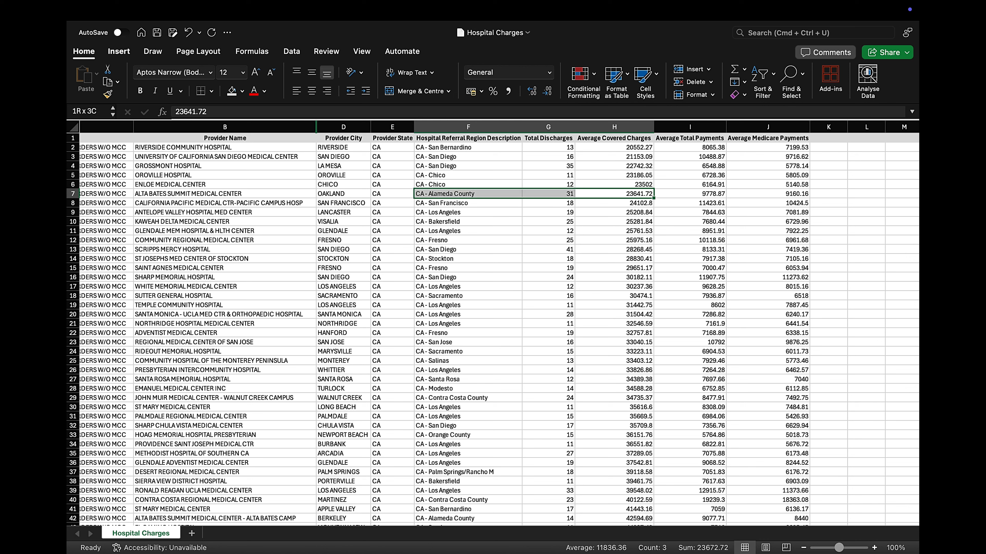
pyautogui.hotkey('shift', 'Left')
pyautogui.press('Right')
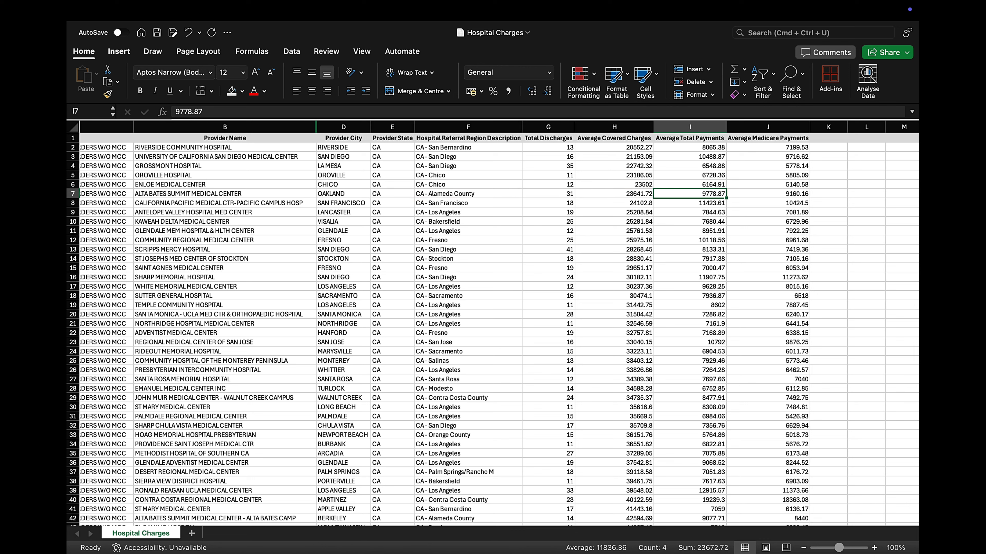
pyautogui.press('Left')
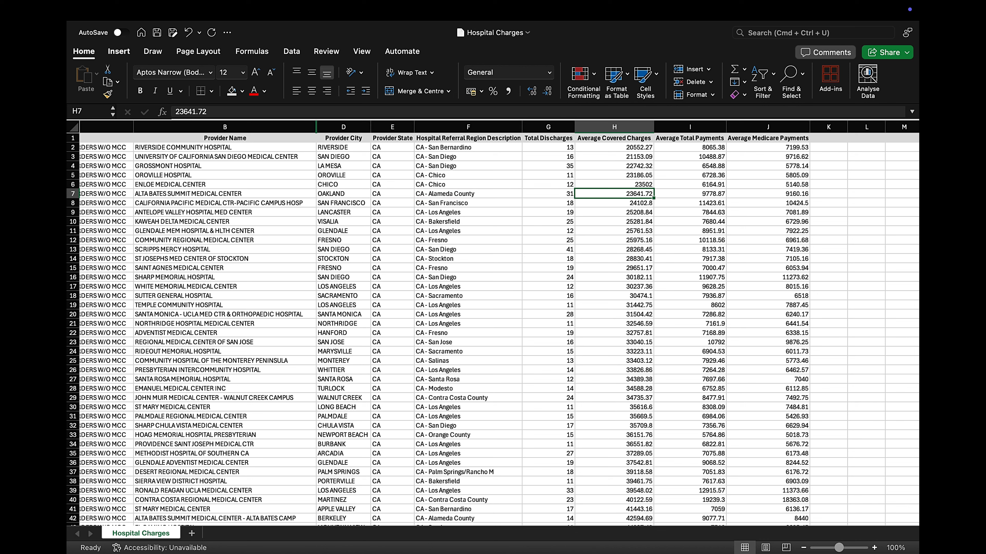
# Extend the selection from H7 rightward through J7 and shrink it back to H7
pyautogui.hotkey('shift', 'Right')
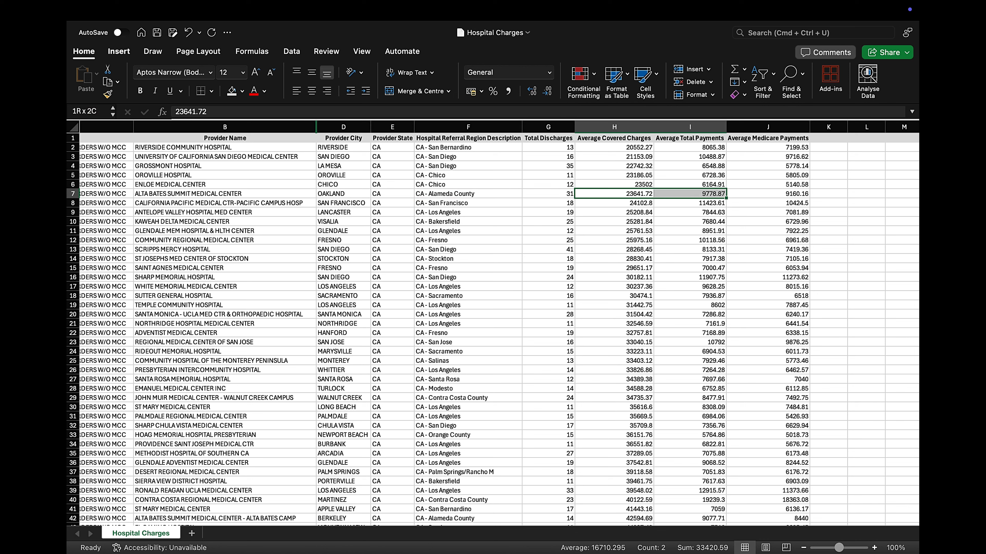
pyautogui.hotkey('shift', 'Right')
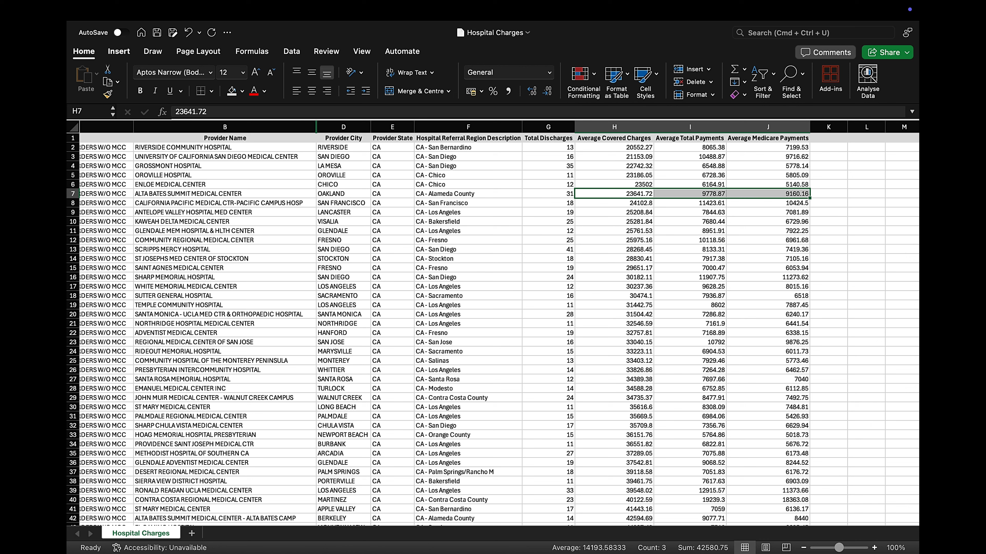
pyautogui.hotkey('shift', 'Left')
pyautogui.hotkey('shift', 'Left')
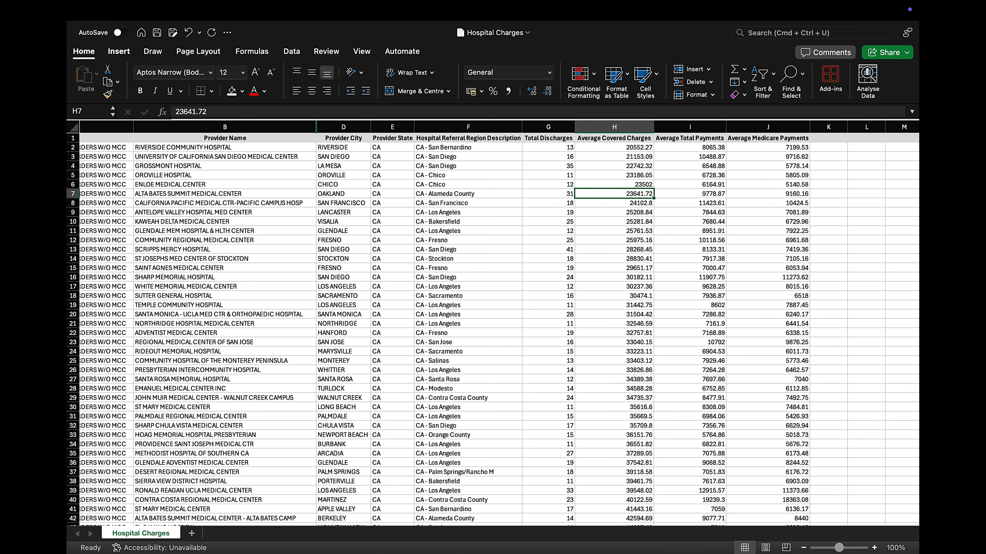
# Extend the selection from H7 upward through H4 and return to H7 alone
pyautogui.hotkey('shift', 'Up')
pyautogui.hotkey('shift', 'Up')
pyautogui.hotkey('shift', 'Up')
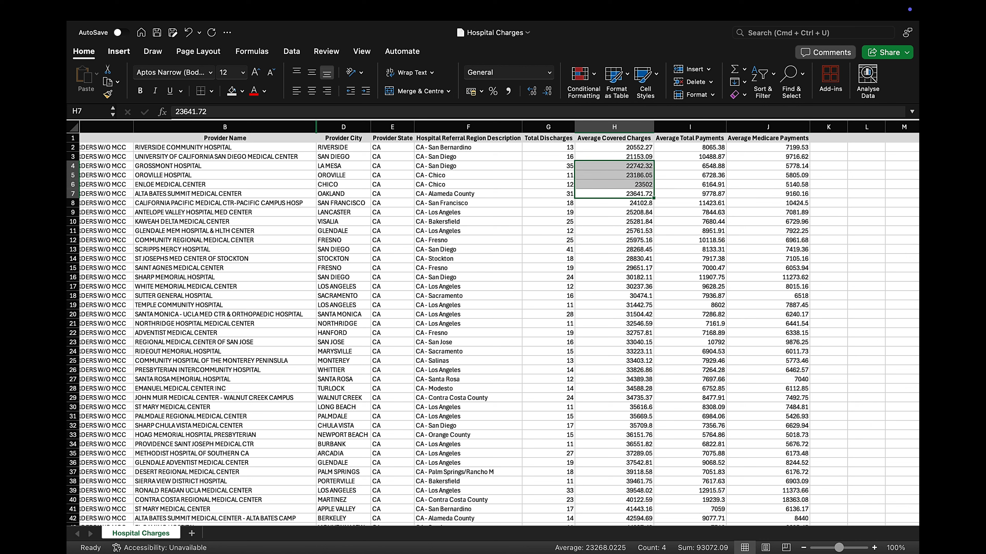
pyautogui.press('Down')
pyautogui.press('Up')
# Extend the selection from H7 downward through H11 and shrink it back to H7
pyautogui.hotkey('shift', 'Down')
pyautogui.hotkey('shift', 'Down')
pyautogui.hotkey('shift', 'Down')
pyautogui.hotkey('shift', 'Down')
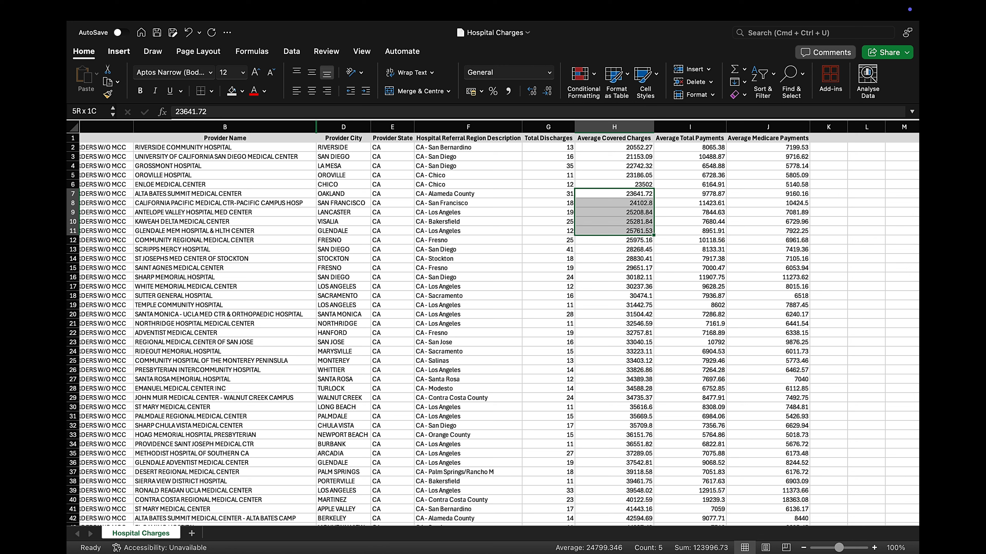
pyautogui.hotkey('shift', 'Up')
pyautogui.hotkey('shift', 'Up')
pyautogui.hotkey('shift', 'Up')
pyautogui.hotkey('shift', 'Up')
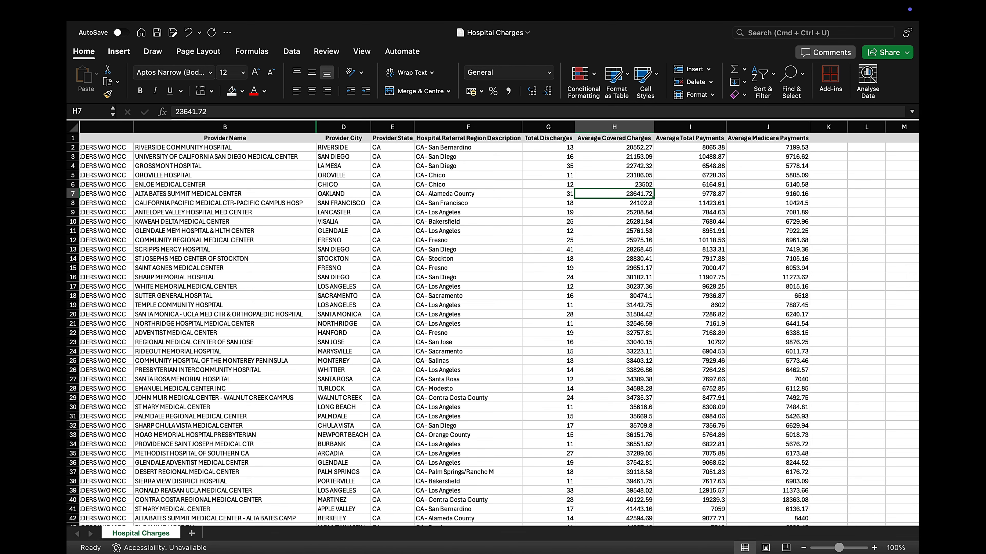
# Jump to the last filled cell of the Average Covered Charges column, and from H31 jump up to its header H1
pyautogui.hotkey('ctrl', 'Down')
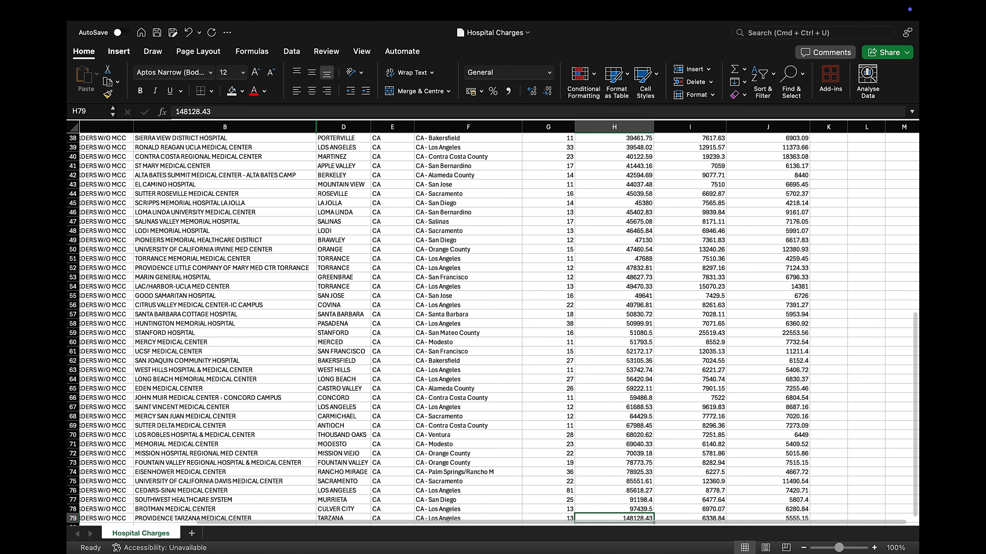
pyautogui.scroll(-3, 492, 330)
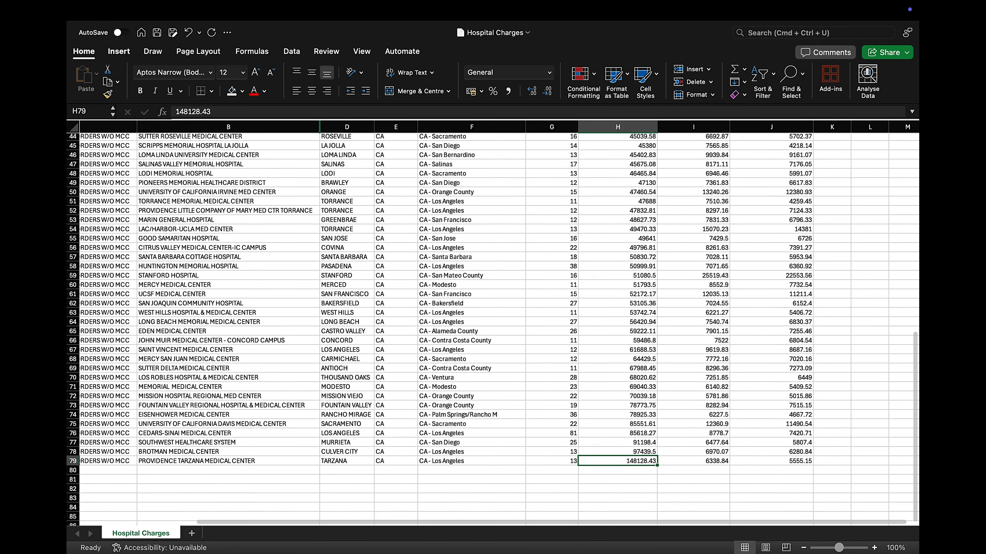
pyautogui.scroll(15, 493, 330)
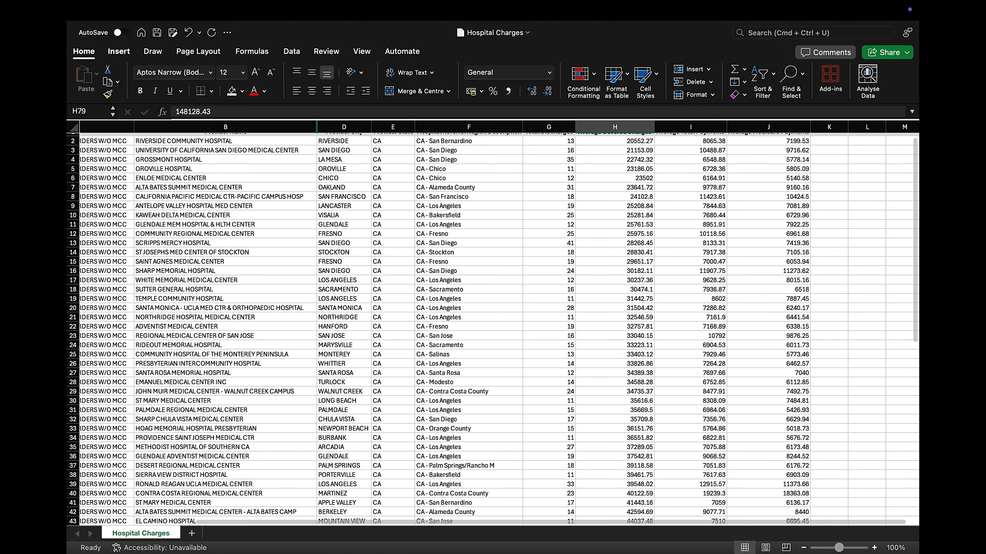
pyautogui.click(614, 411)
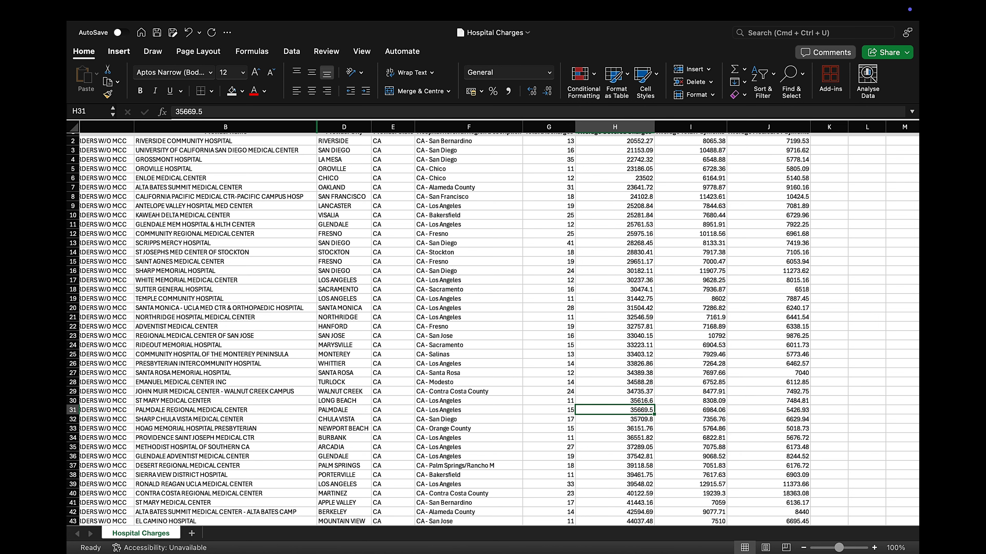
pyautogui.hotkey('ctrl', 'Up')
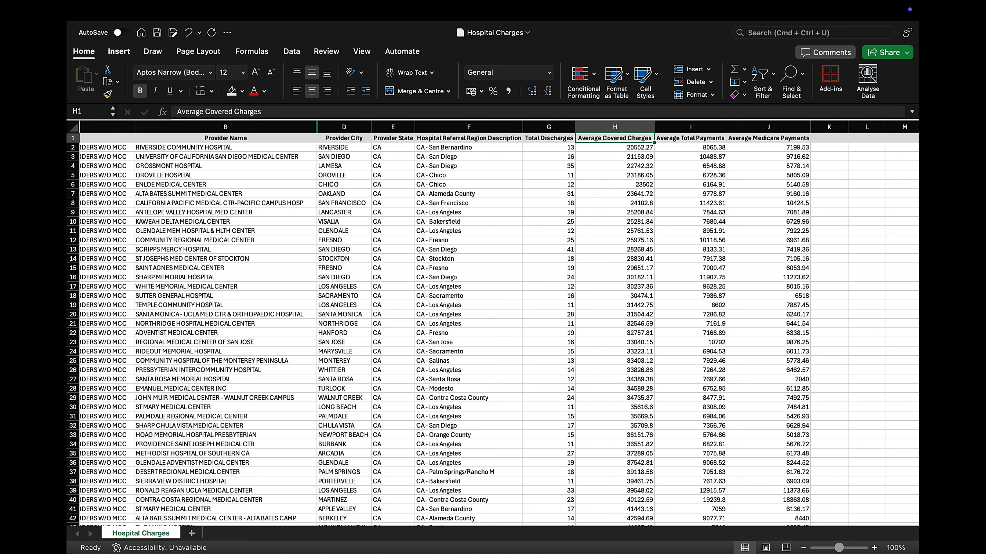
pyautogui.click(614, 305)
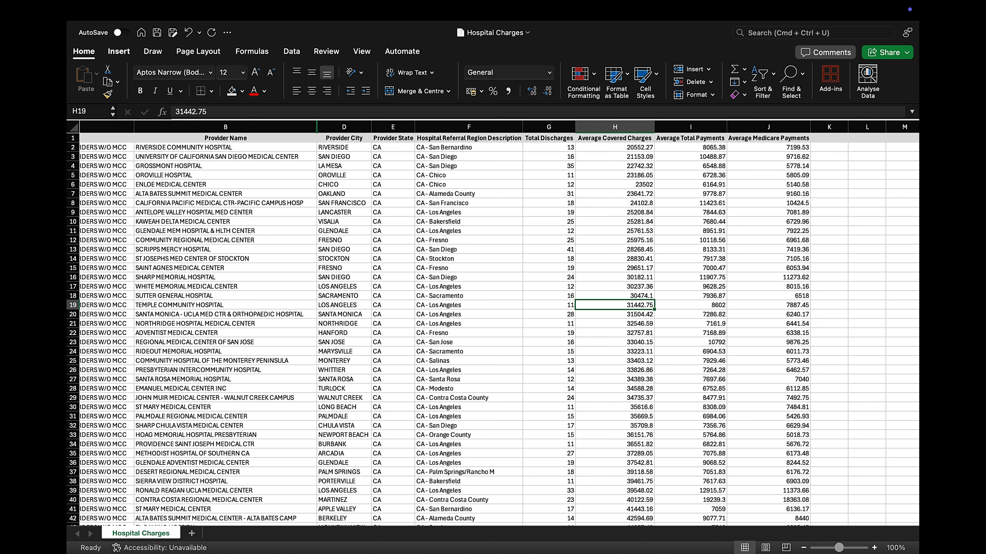
pyautogui.press('Home')
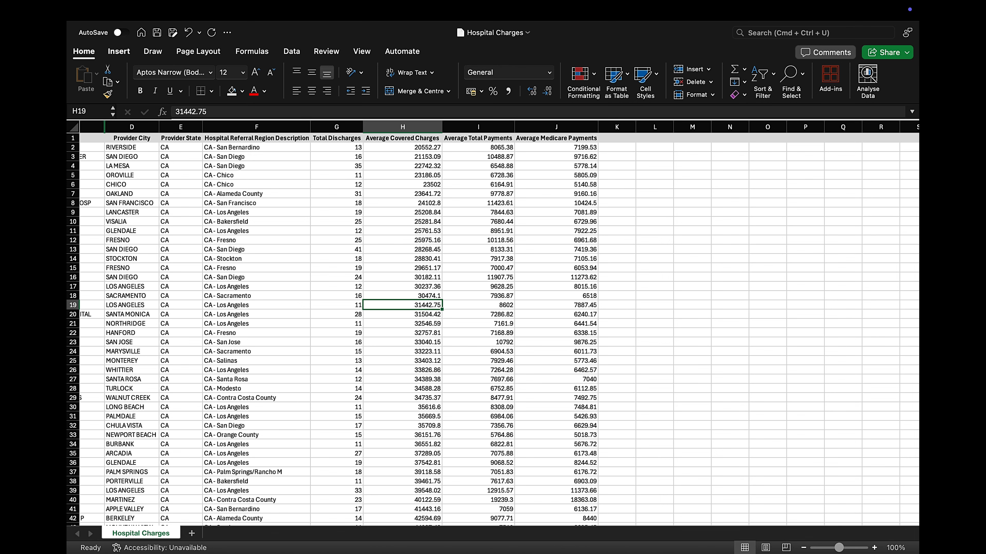
pyautogui.hscroll(-1, 496, 323)
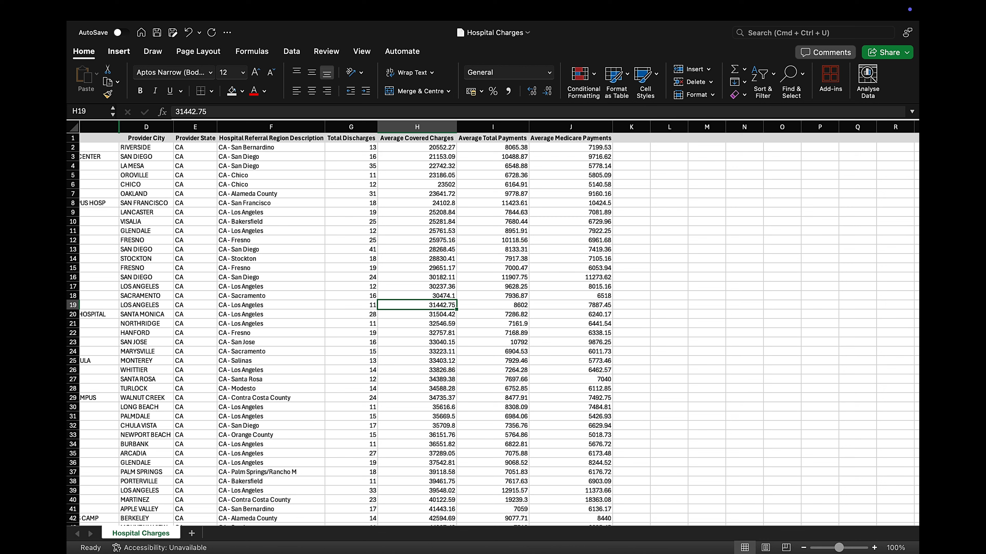
# Extend the selection from H19 upward through H14 in the Average Covered Charges column
pyautogui.hotkey('shift', 'Up')
pyautogui.hotkey('shift', 'Up')
pyautogui.hotkey('shift', 'Up')
pyautogui.hotkey('shift', 'Up')
pyautogui.hotkey('shift', 'Up')
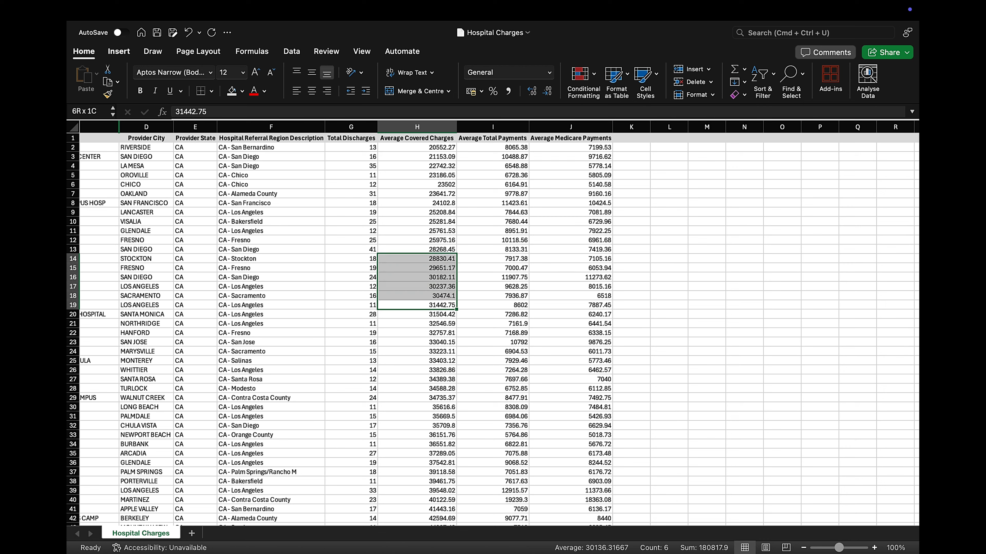
# Select the Average Covered Charges values from H2 down to H79, and from H67 select upward through the header H1
pyautogui.click(417, 166)
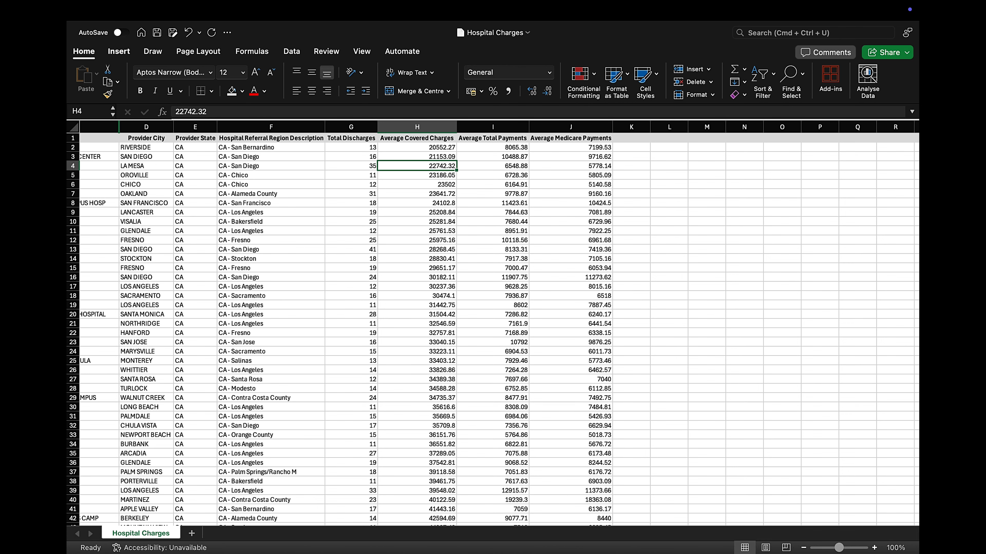
pyautogui.click(417, 147)
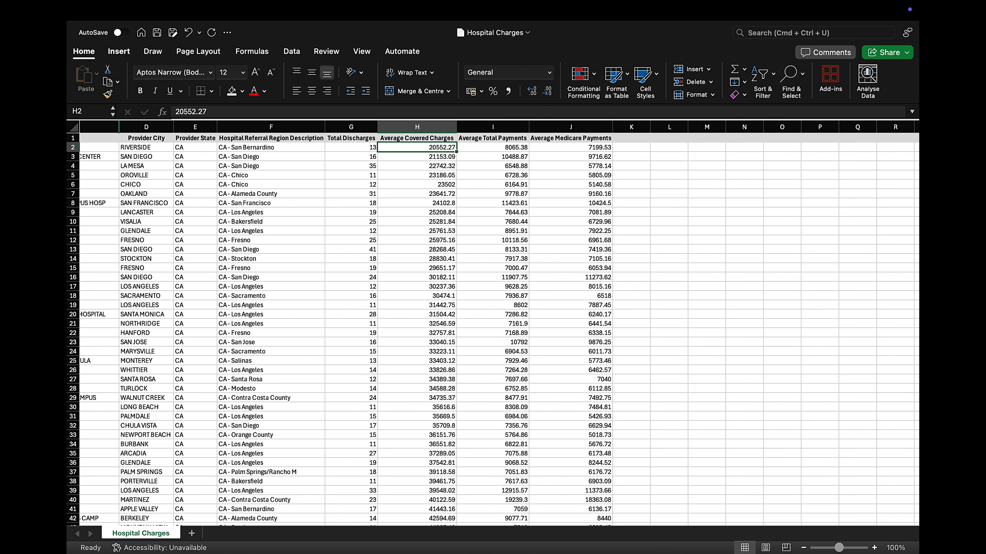
pyautogui.press('super+shift+Down')
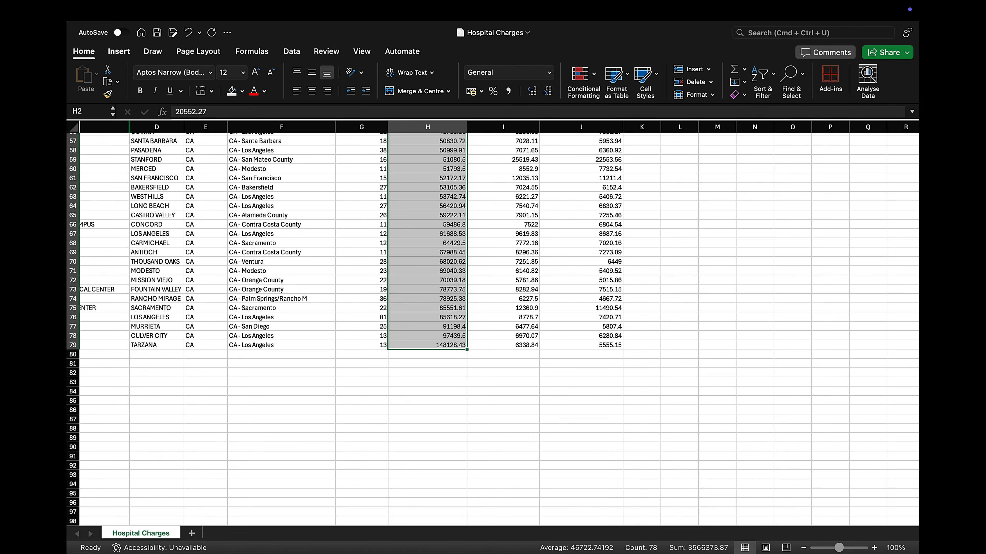
pyautogui.scroll(6, 493, 330)
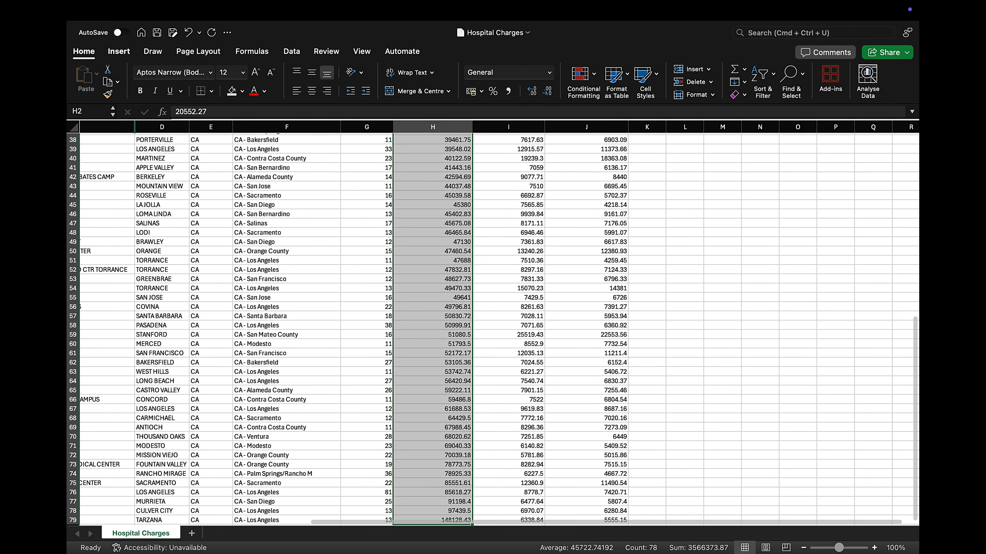
pyautogui.click(432, 409)
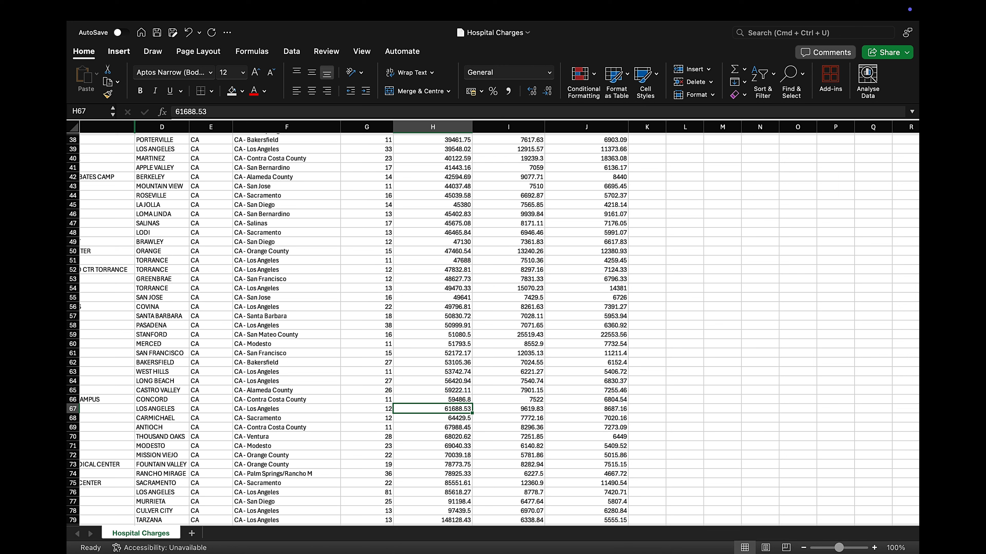
pyautogui.hotkey('ctrl', 'shift', 'Up')
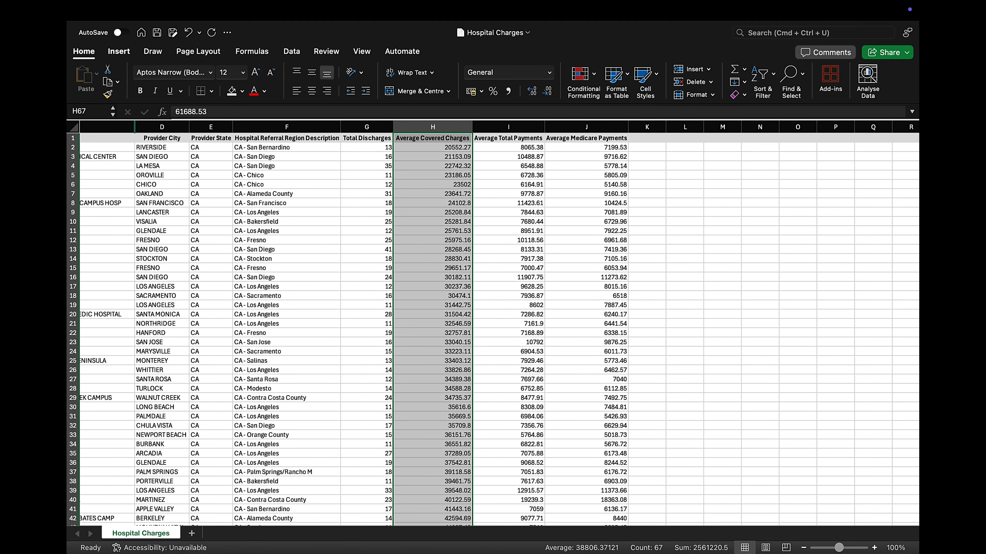
# Extend the selection from H19 to the row's first cell, and switch it to the other side through J19
pyautogui.click(433, 305)
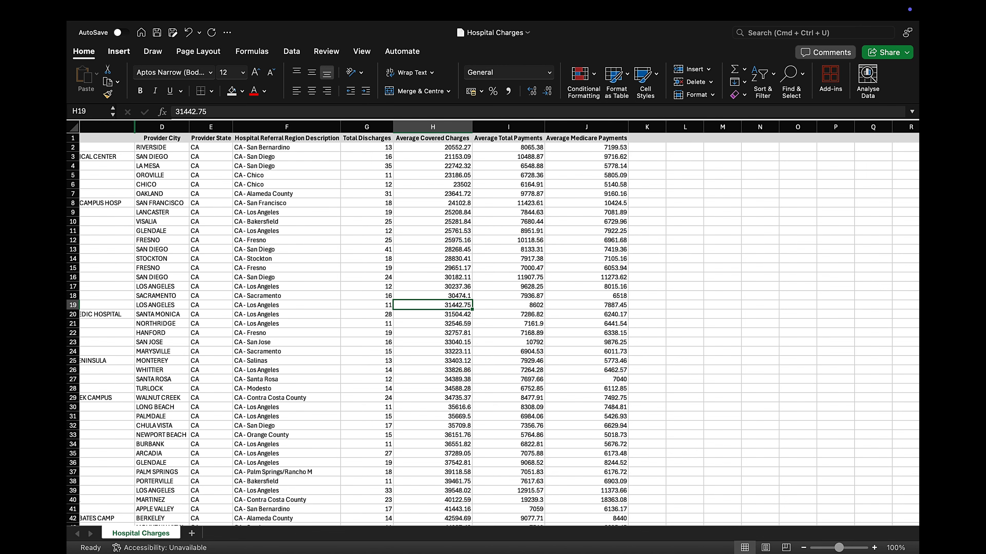
pyautogui.hotkey('ctrl', 'shift', 'Left')
pyautogui.hotkey('ctrl', 'shift', 'Right')
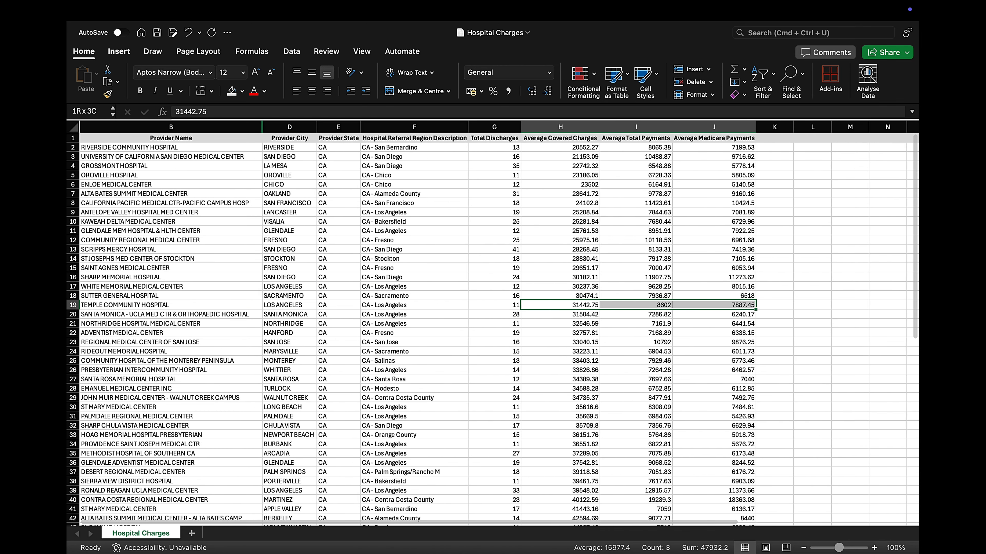
# Select Total Discharges cells G19 through G22 and extend the selection across those rows to column A
pyautogui.press('Left')
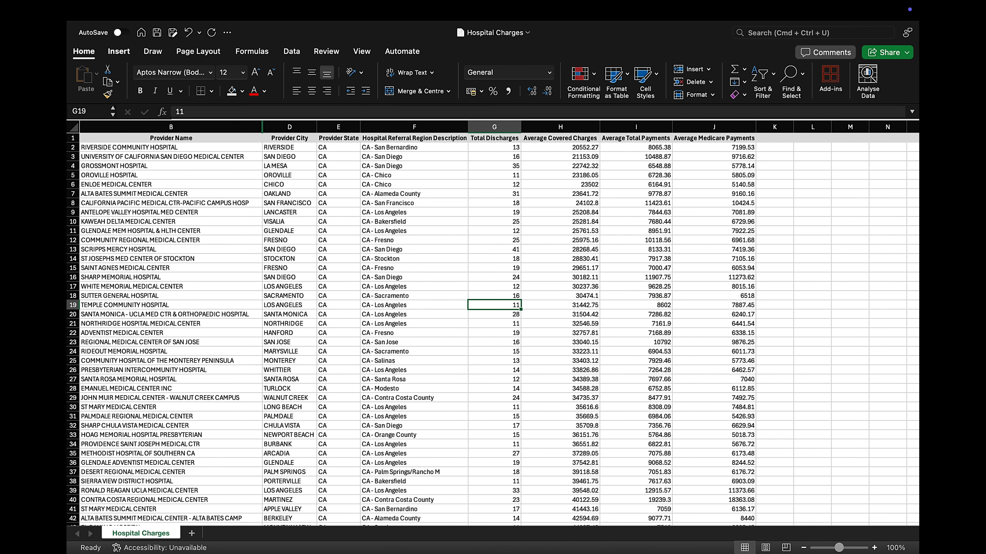
pyautogui.hotkey('shift', 'Down')
pyautogui.hotkey('shift', 'Down')
pyautogui.hotkey('shift', 'Down')
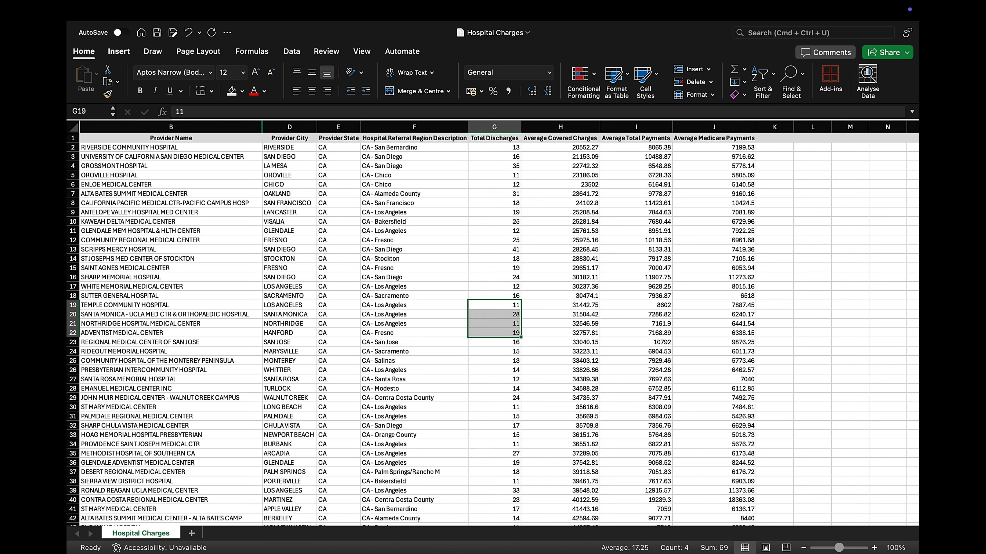
pyautogui.hotkey('ctrl', 'shift', 'Left')
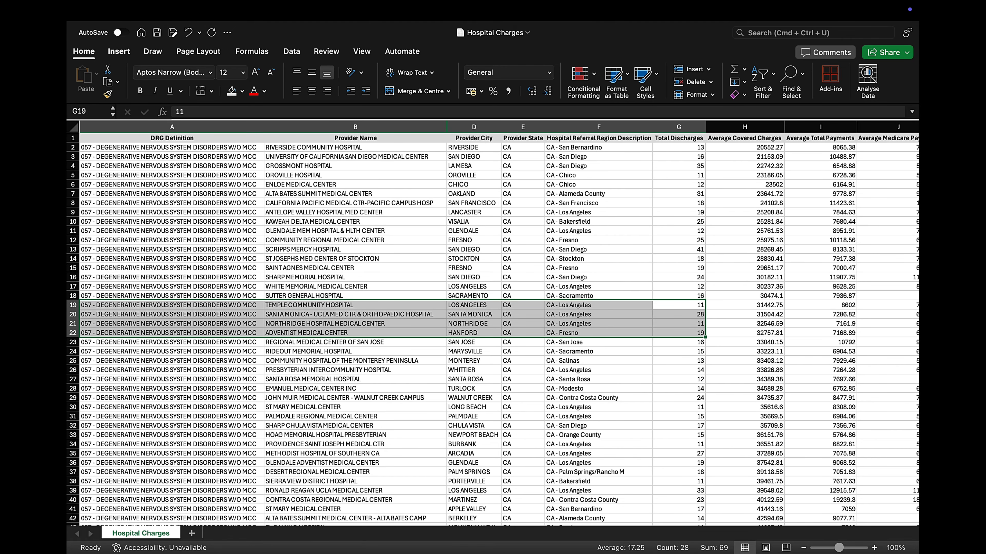
pyautogui.click(745, 352)
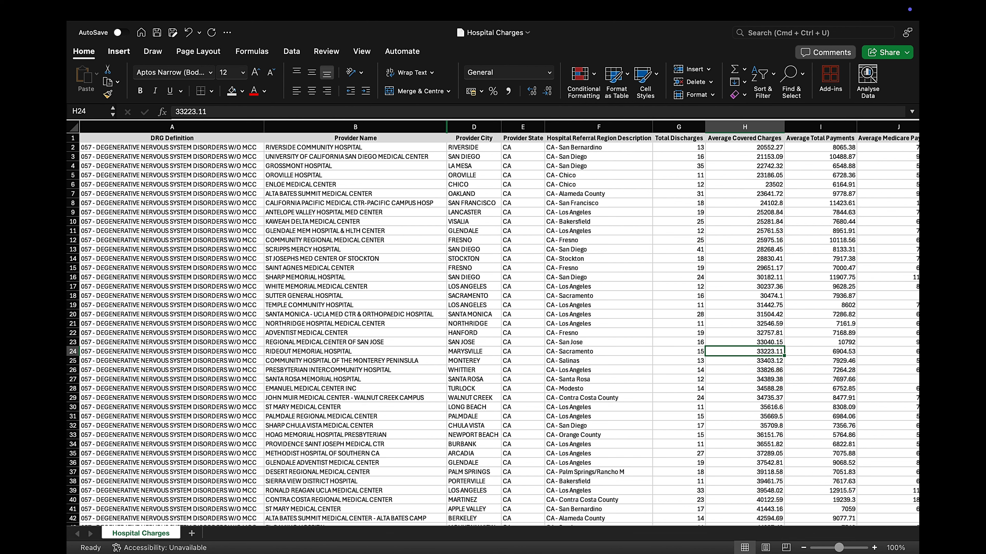
# Format the Average Covered Charges values in H2:H79 to show no decimal places
pyautogui.hscroll(3, 493, 331)
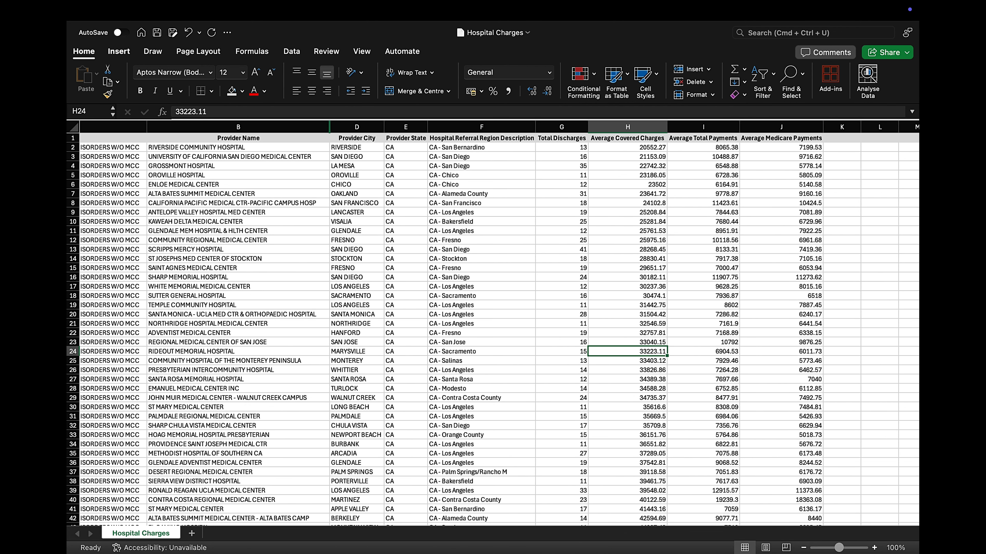
pyautogui.click(628, 147)
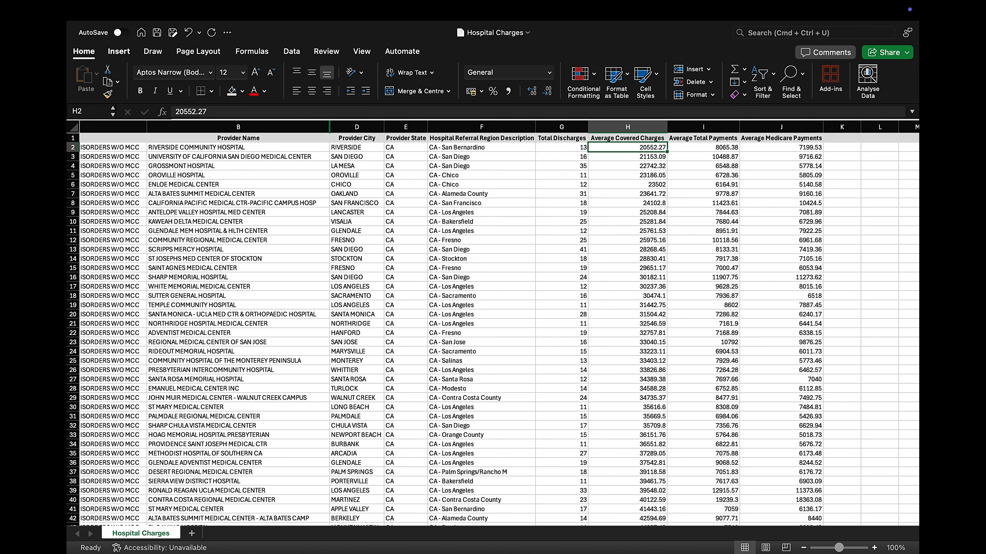
pyautogui.hotkey('ctrl', 'shift', 'Down')
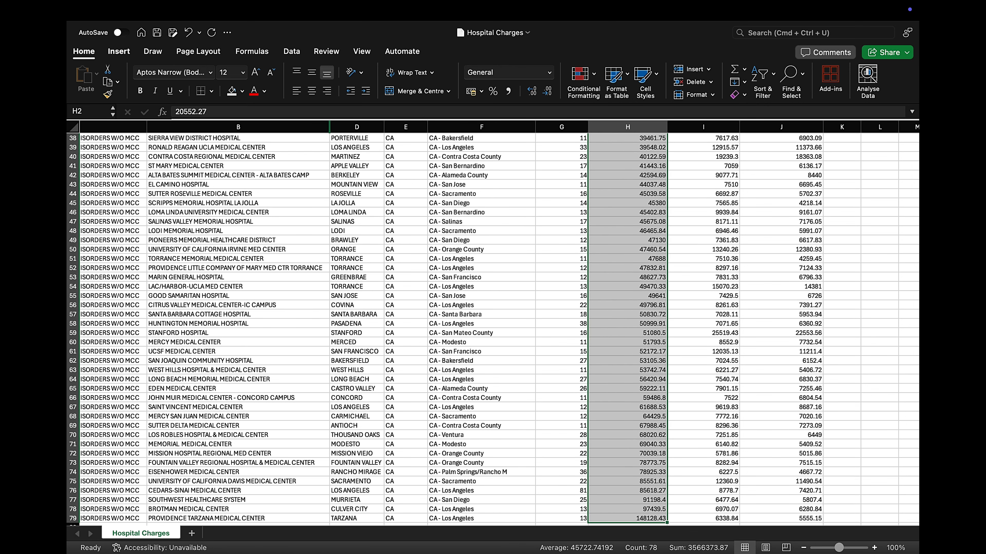
pyautogui.scroll(-5, 493, 323)
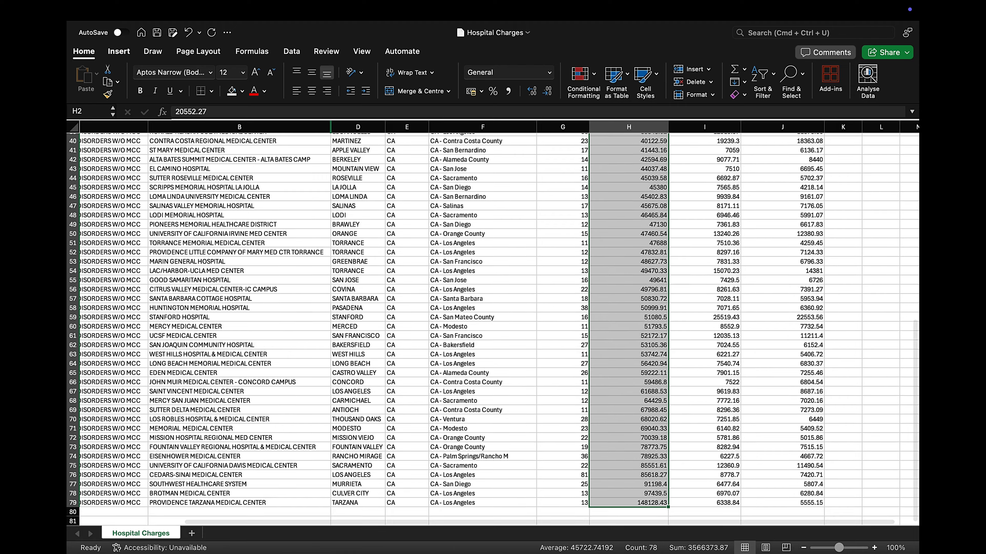
pyautogui.scroll(20, 493, 324)
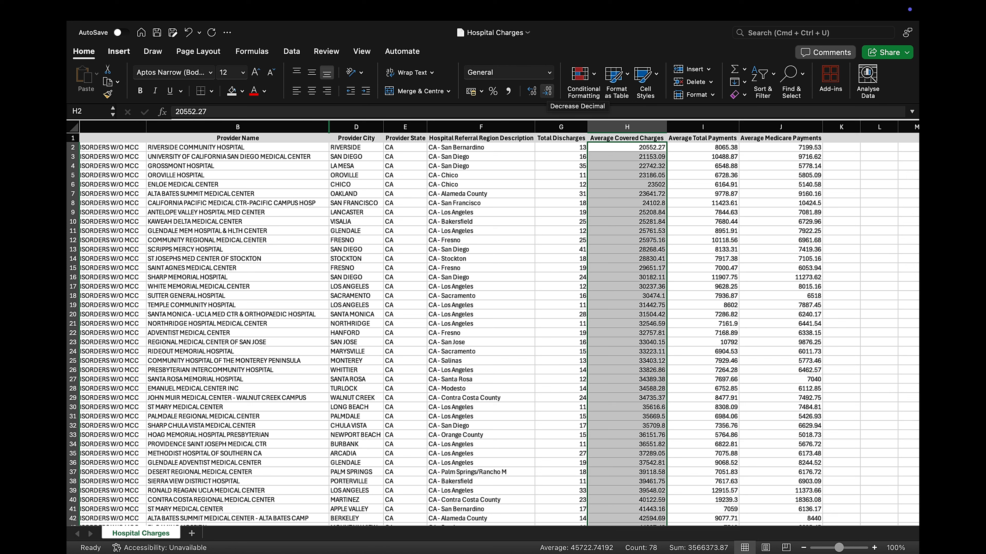
pyautogui.click(547, 91)
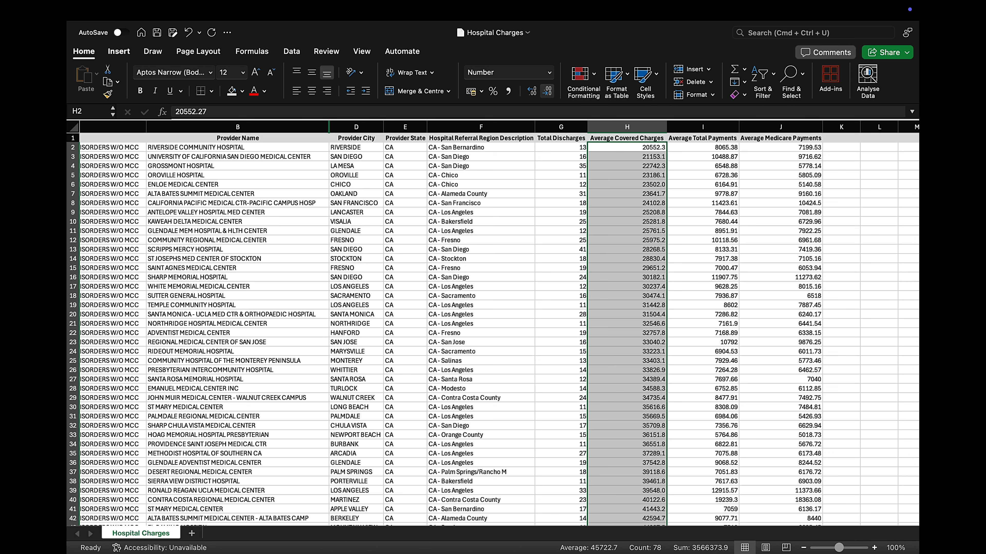
pyautogui.click(547, 90)
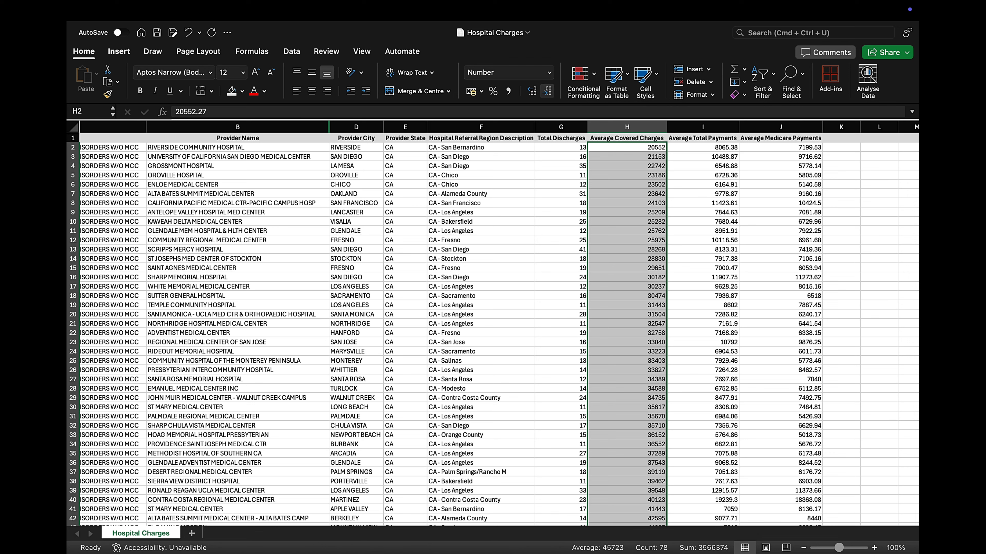
pyautogui.click(626, 241)
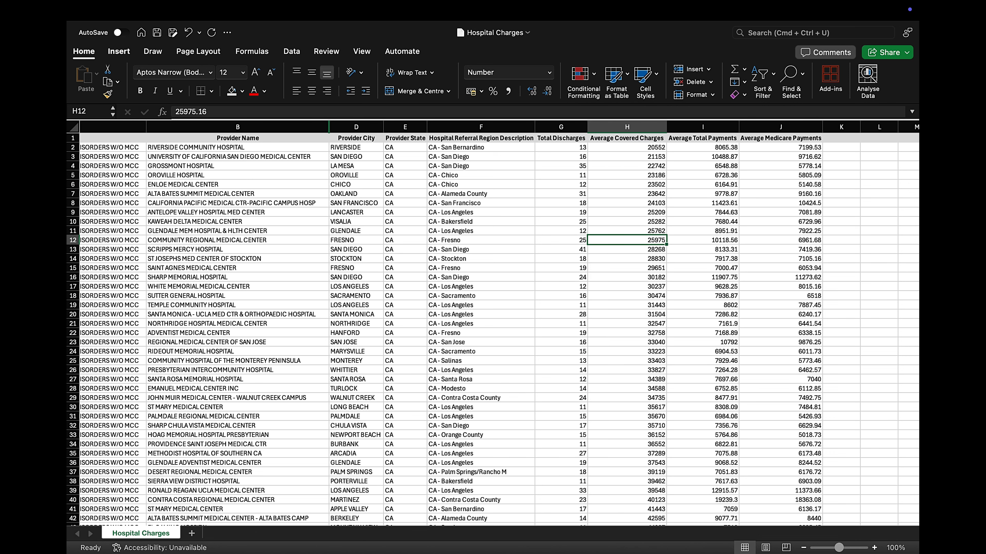
# Format the Average Total Payments and Average Medicare Payments values in I2:J79 to show no decimal places
pyautogui.moveTo(702, 138); pyautogui.dragTo(780, 138)
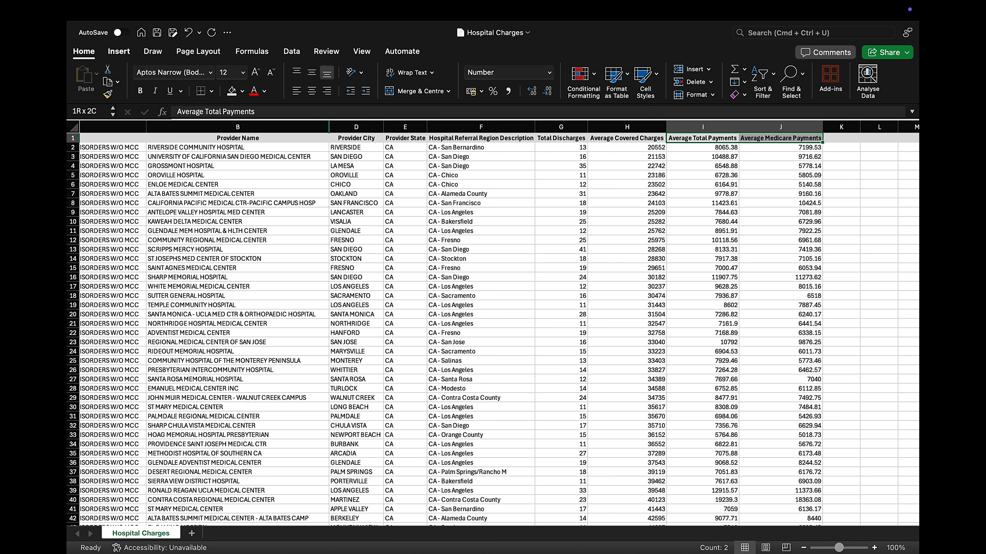
pyautogui.click(780, 222)
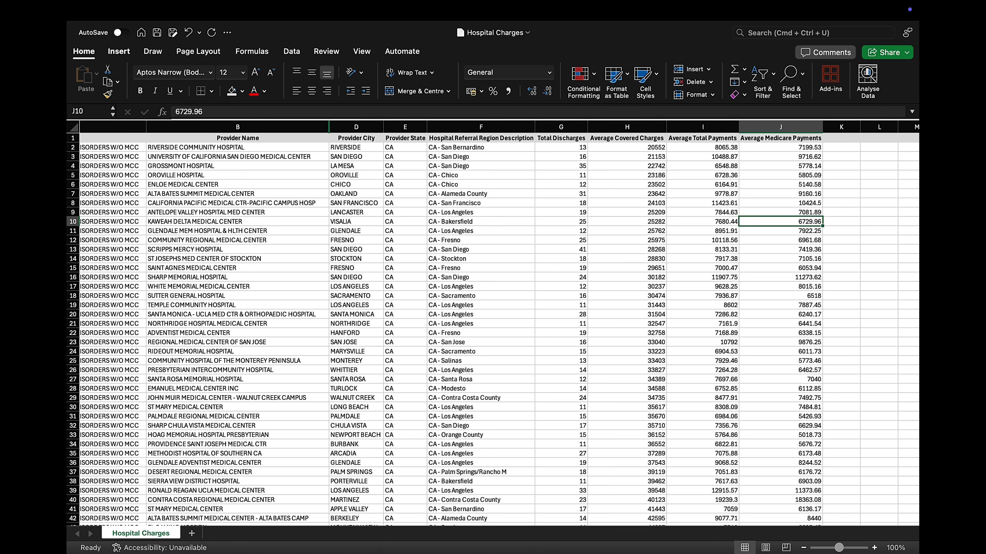
pyautogui.click(702, 147)
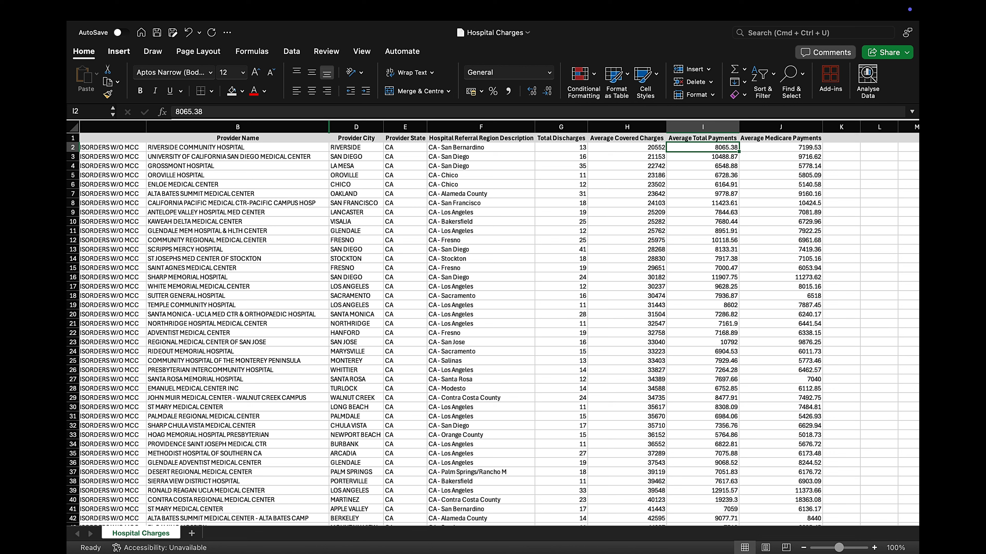
pyautogui.hotkey('shift', 'Right')
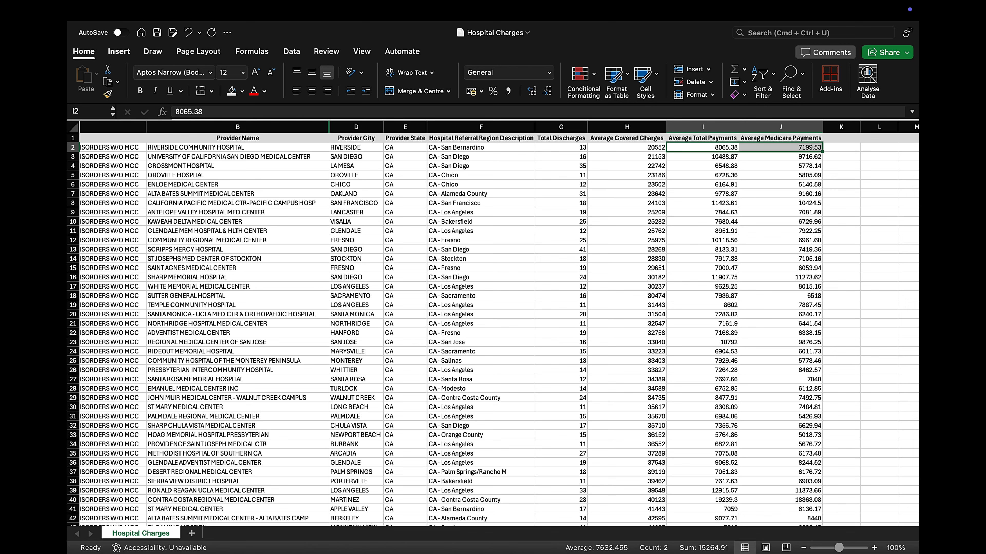
pyautogui.hotkey('ctrl', 'shift', 'Down')
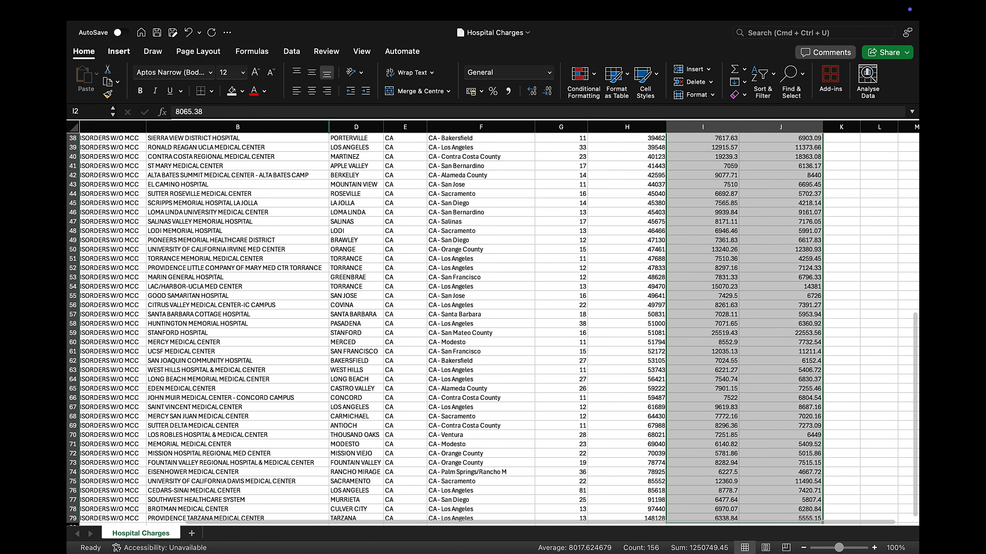
pyautogui.scroll(-2, 492, 322)
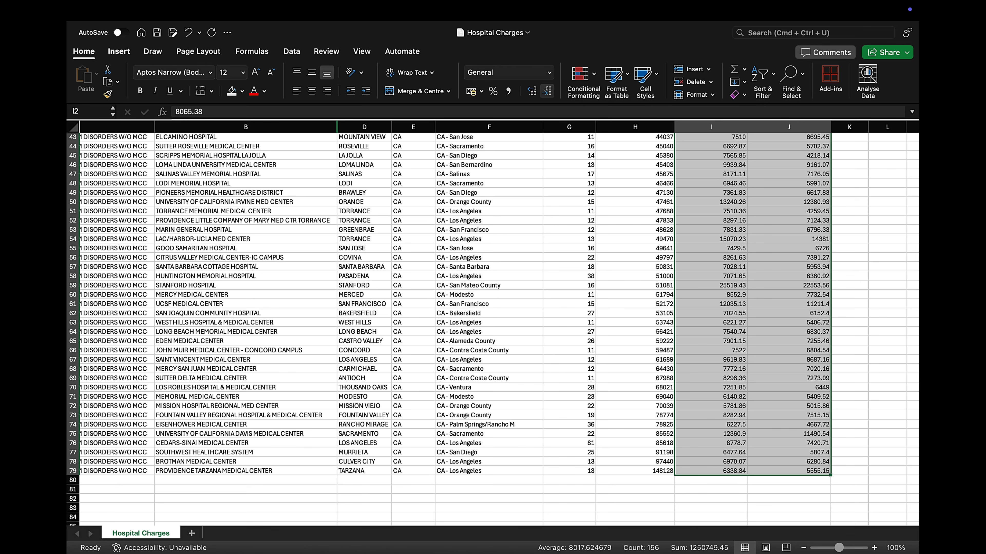
pyautogui.click(547, 91)
pyautogui.click(547, 91)
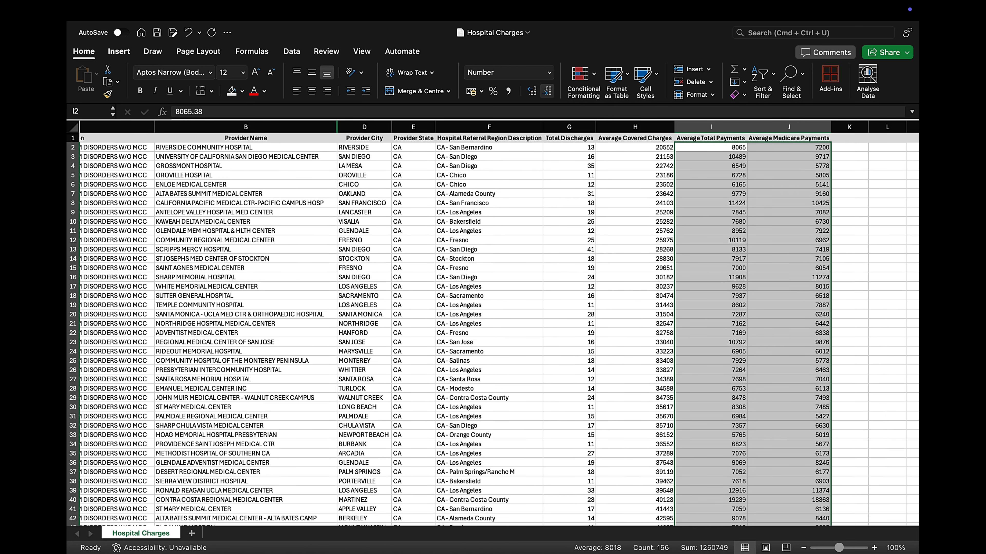
pyautogui.click(710, 231)
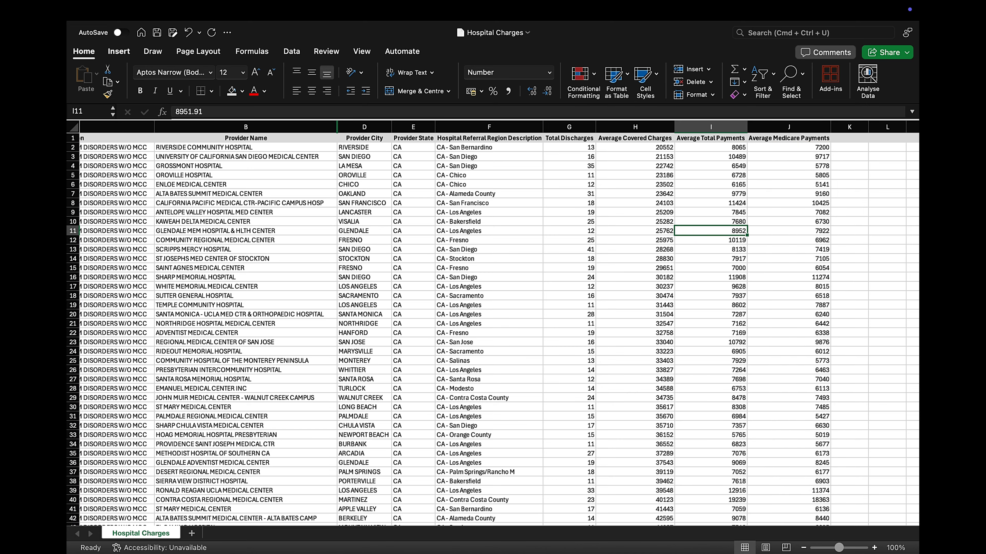
# Save the Hospital Charges workbook
pyautogui.scroll(-20, 493, 323)
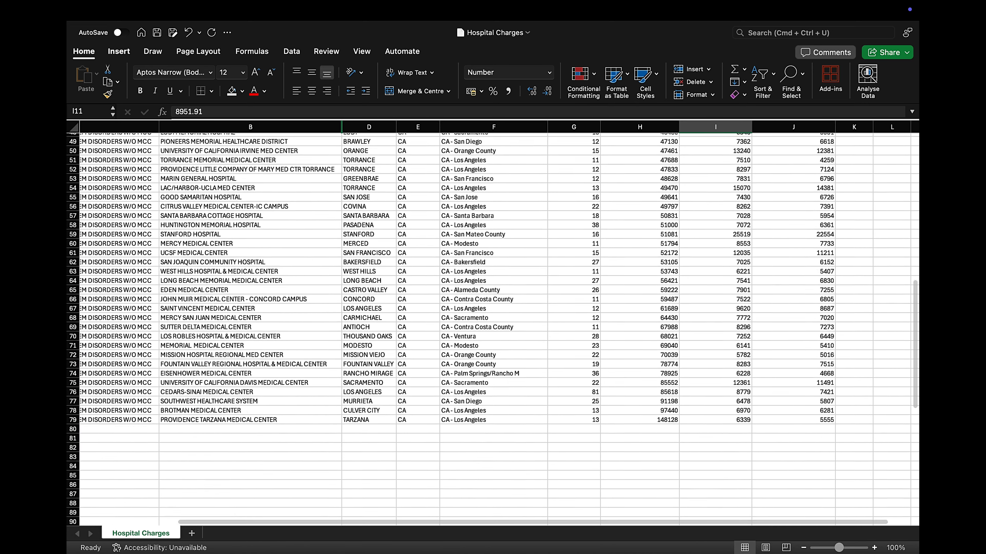
pyautogui.press('super+s')
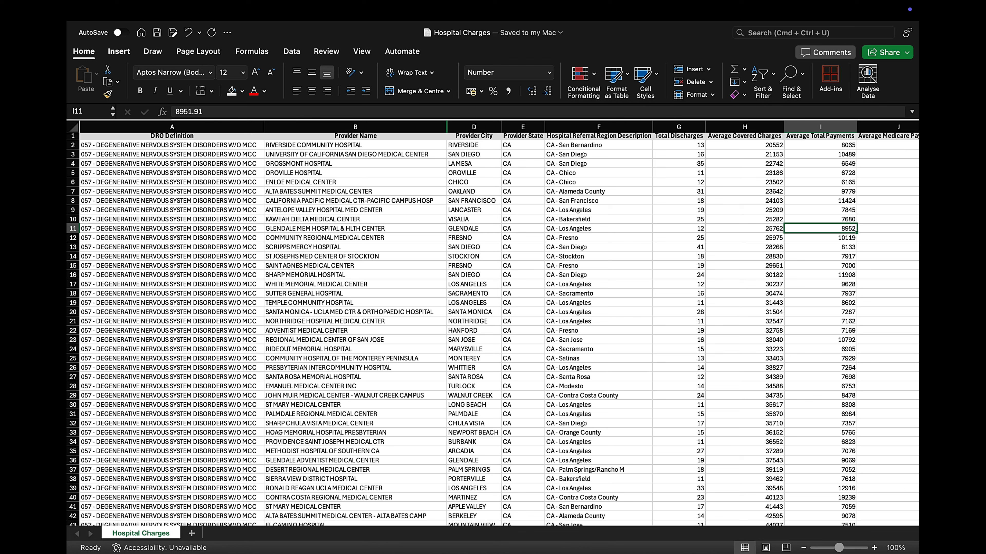
pyautogui.click(474, 275)
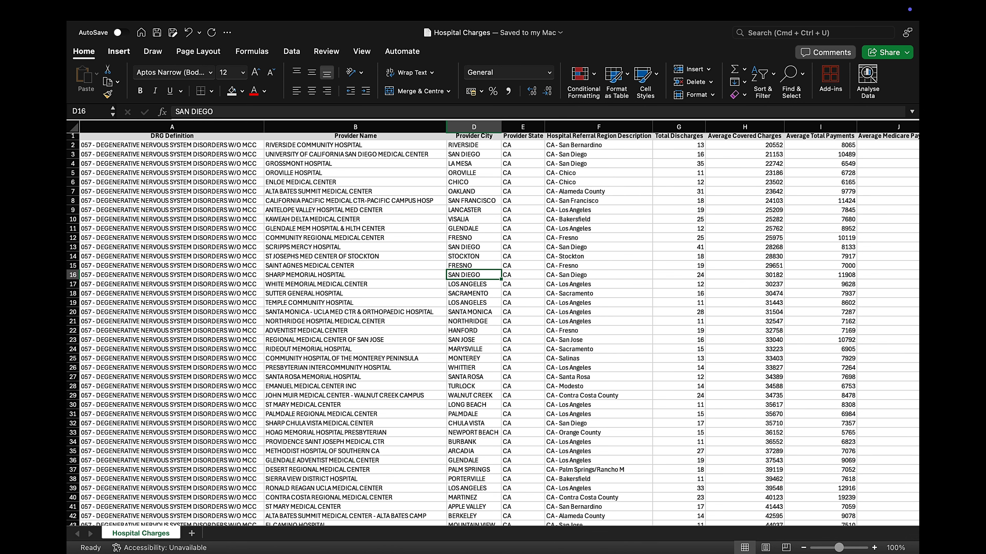
# Examine how the large values are displayed in the Average Covered Charges, Average Total Payments and Average Medicare Payments columns
pyautogui.hscroll(5, 493, 322)
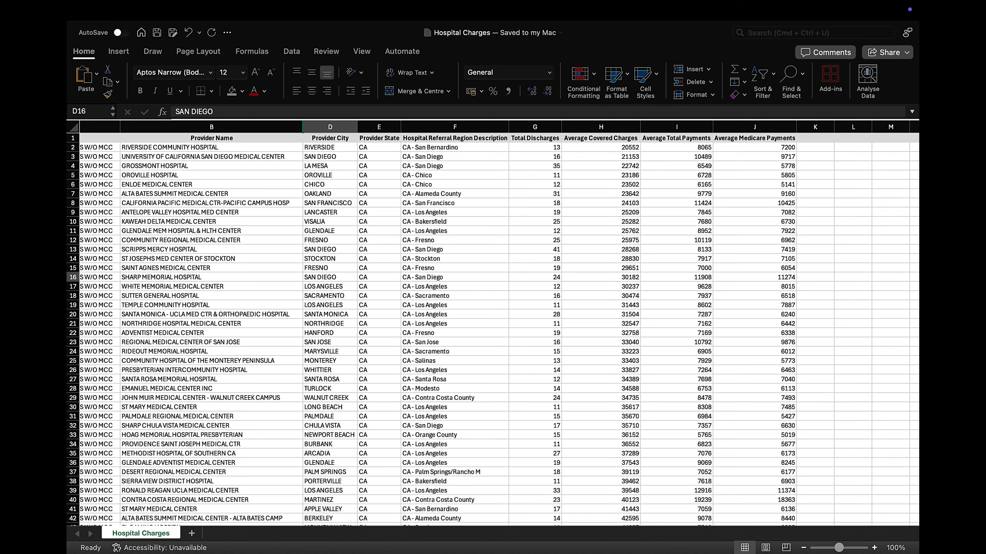
pyautogui.click(330, 277)
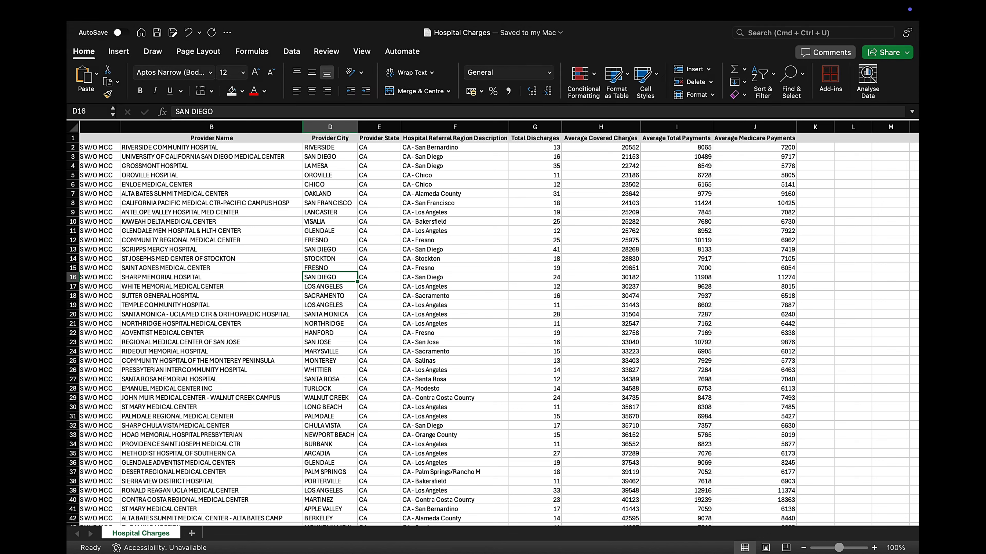
pyautogui.click(600, 147)
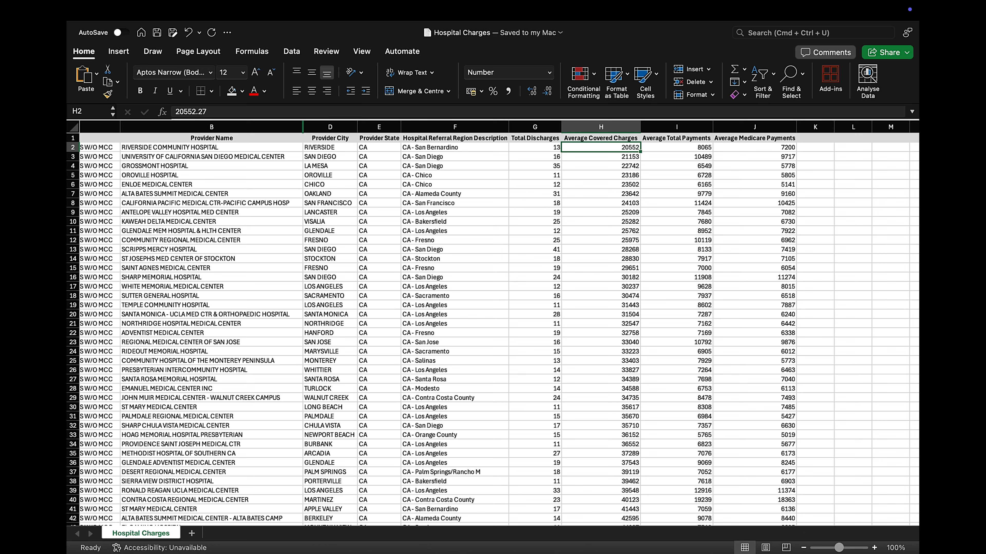
pyautogui.click(601, 166)
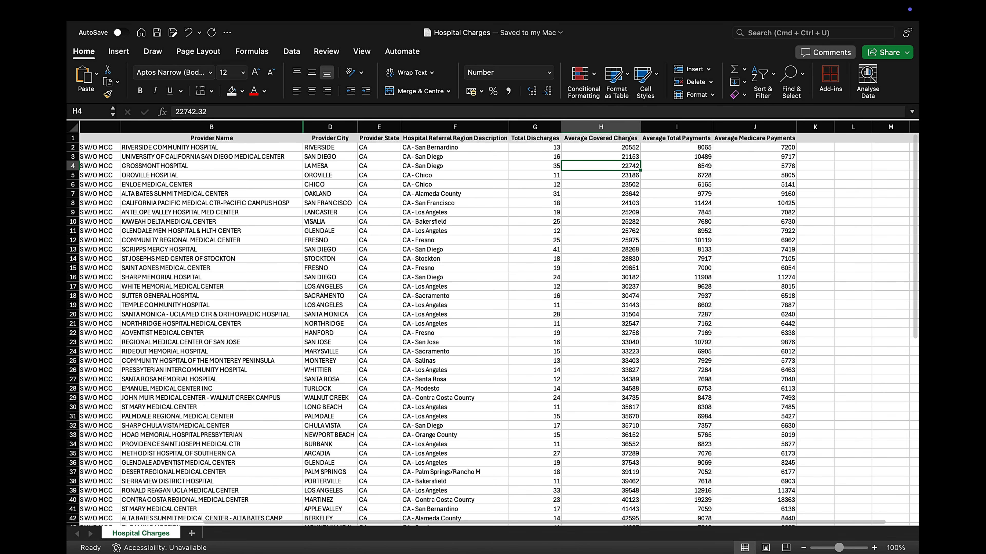
pyautogui.scroll(2, 493, 323)
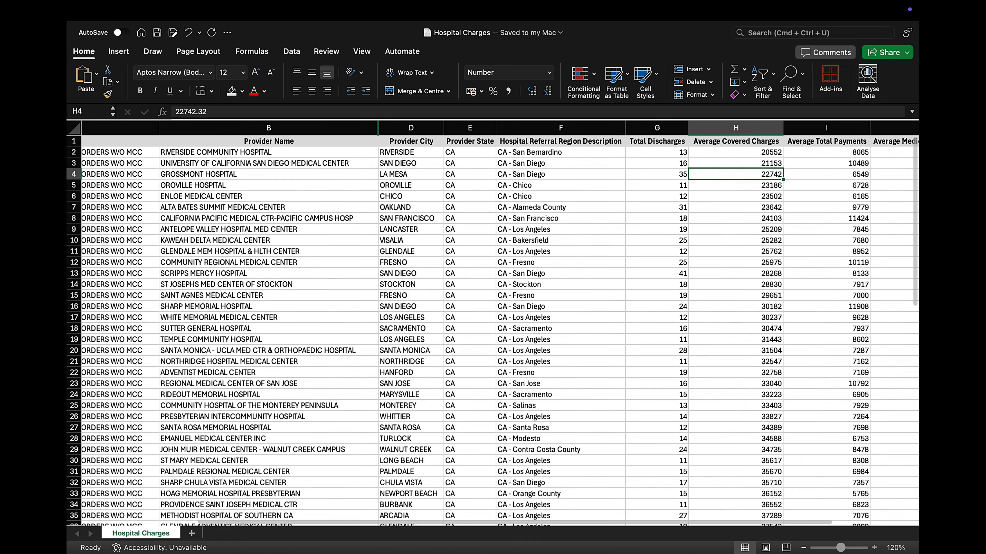
pyautogui.hscroll(8, 492, 323)
pyautogui.hscroll(-1, 493, 323)
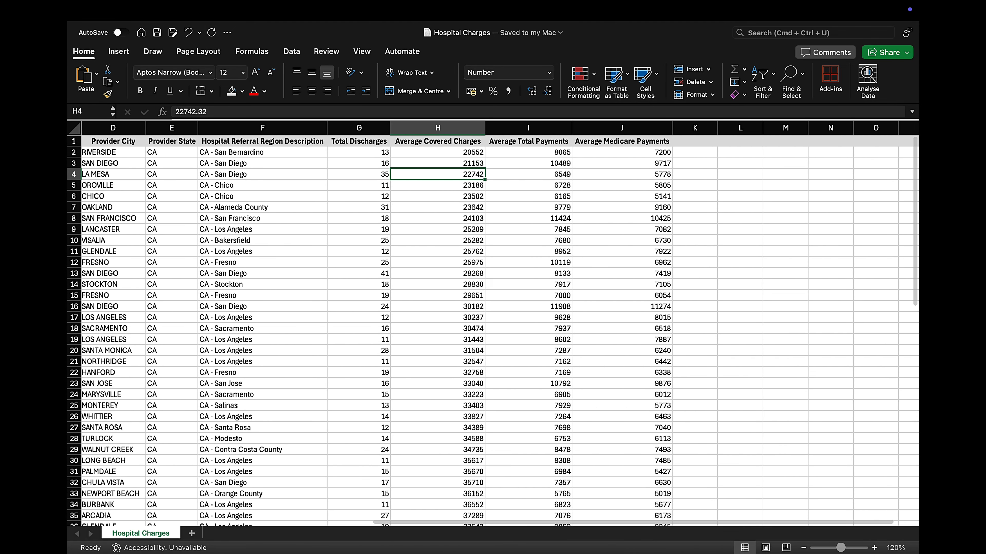
pyautogui.hscroll(-1, 492, 322)
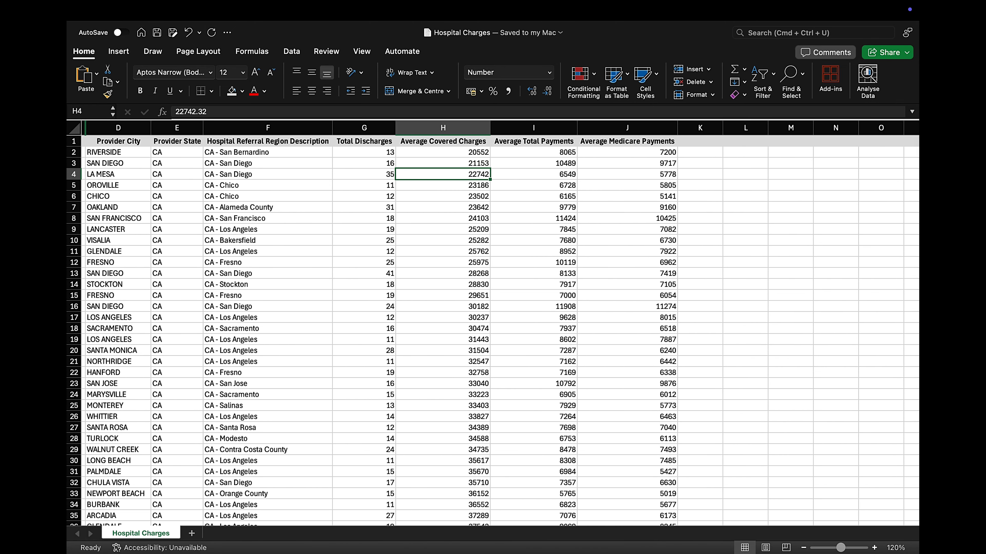
pyautogui.click(443, 152)
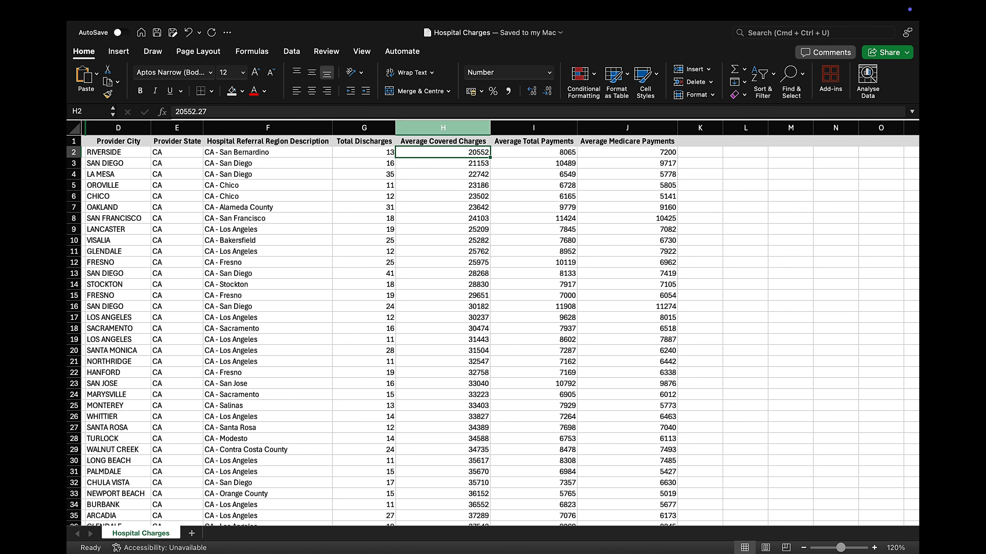
pyautogui.moveTo(443, 128); pyautogui.dragTo(627, 128)
pyautogui.click(533, 196)
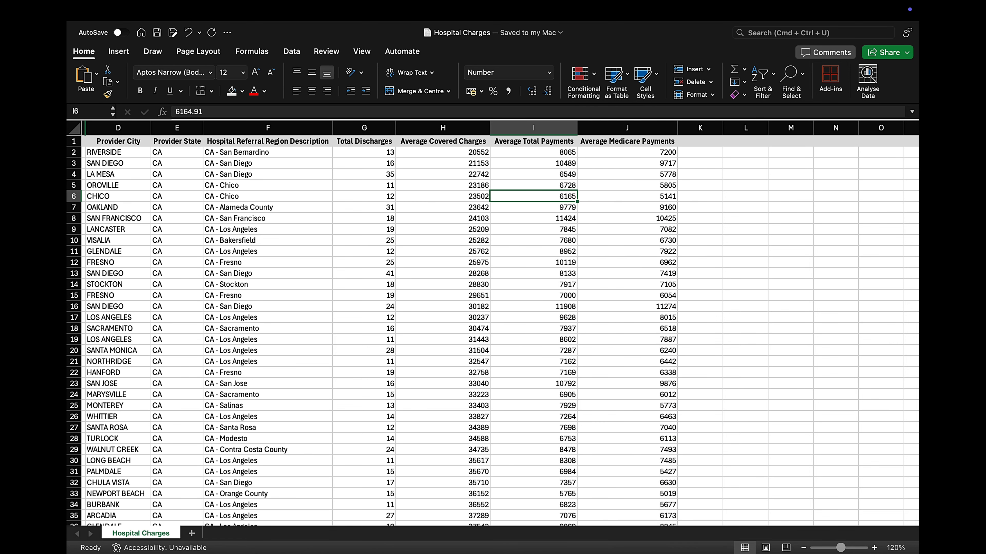
# Apply Comma Style with no decimal places to the charge and payment values in H2:J79
pyautogui.click(443, 152)
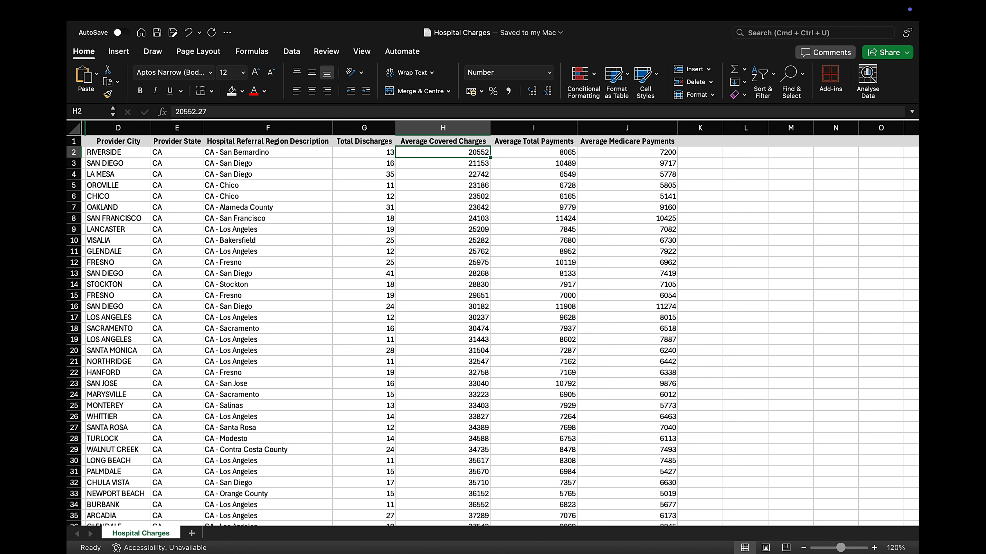
pyautogui.hotkey('shift', 'Right')
pyautogui.hotkey('shift', 'Right')
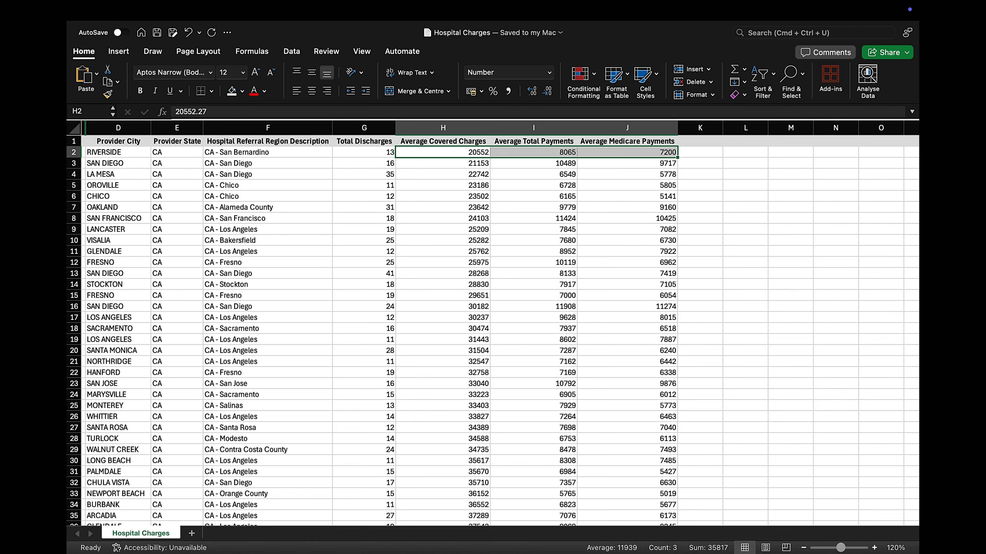
pyautogui.press('super+shift+Down')
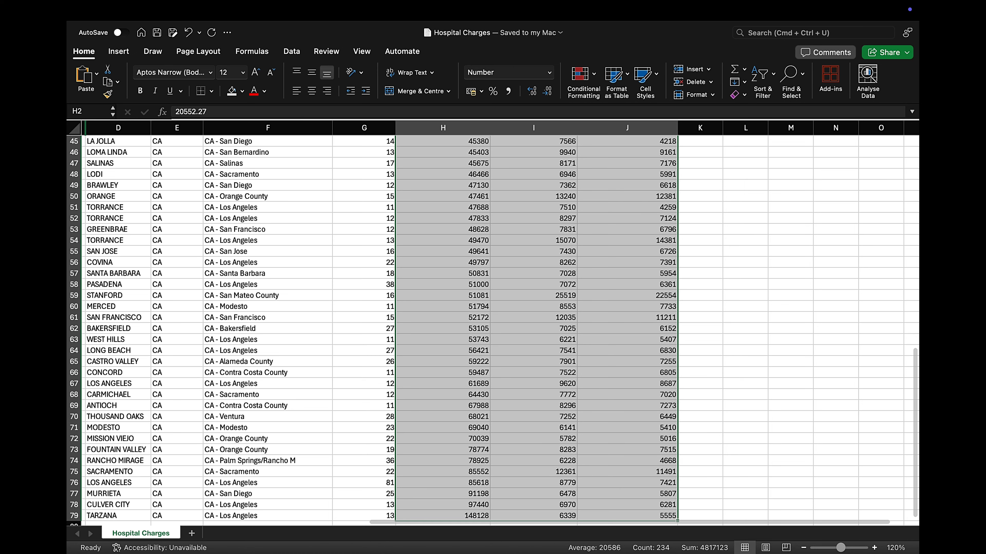
pyautogui.scroll(15, 493, 330)
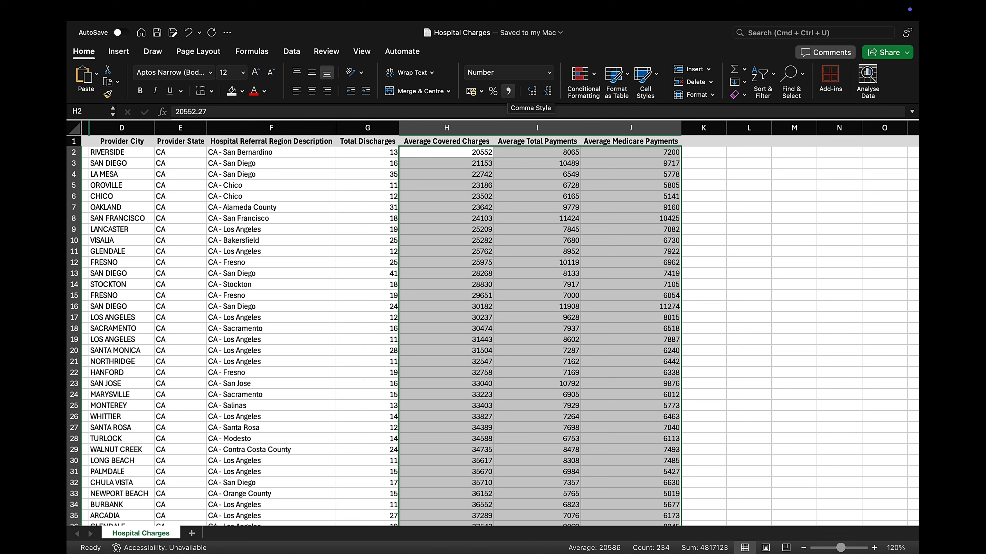
pyautogui.click(508, 91)
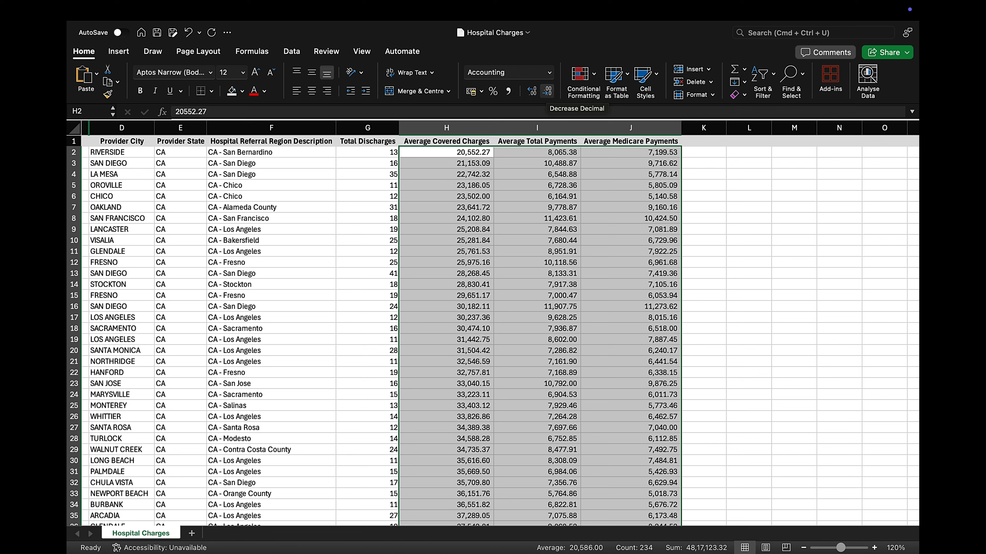
pyautogui.click(547, 90)
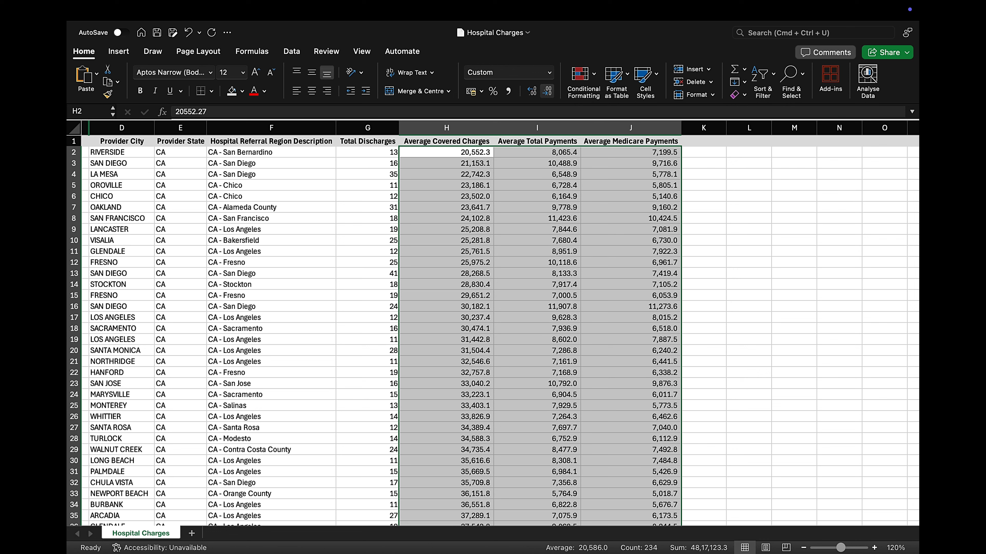
pyautogui.click(546, 90)
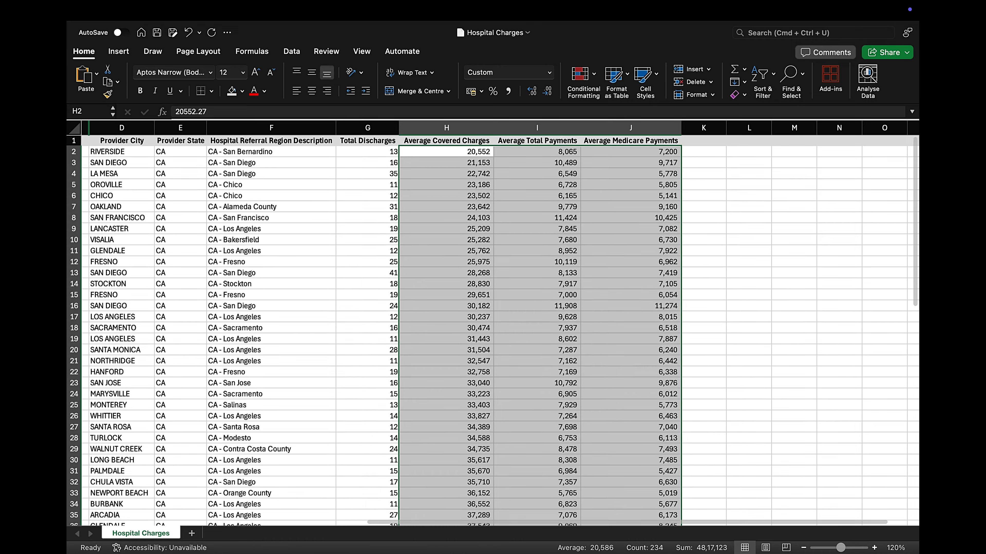
# Apply the $ English (United States) accounting format to the charge and payment values in H2:J79
pyautogui.scroll(-4, 492, 330)
pyautogui.scroll(5, 492, 330)
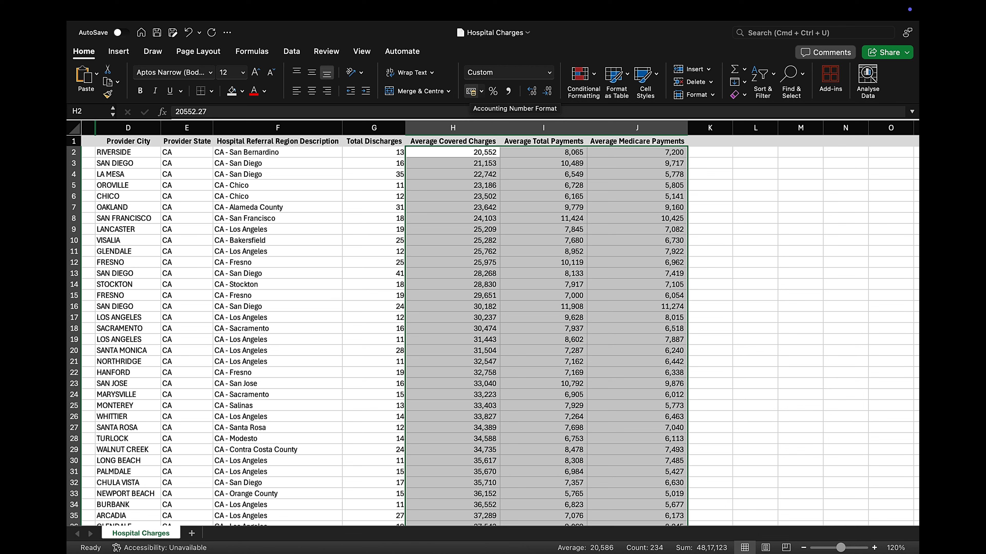
pyautogui.click(481, 91)
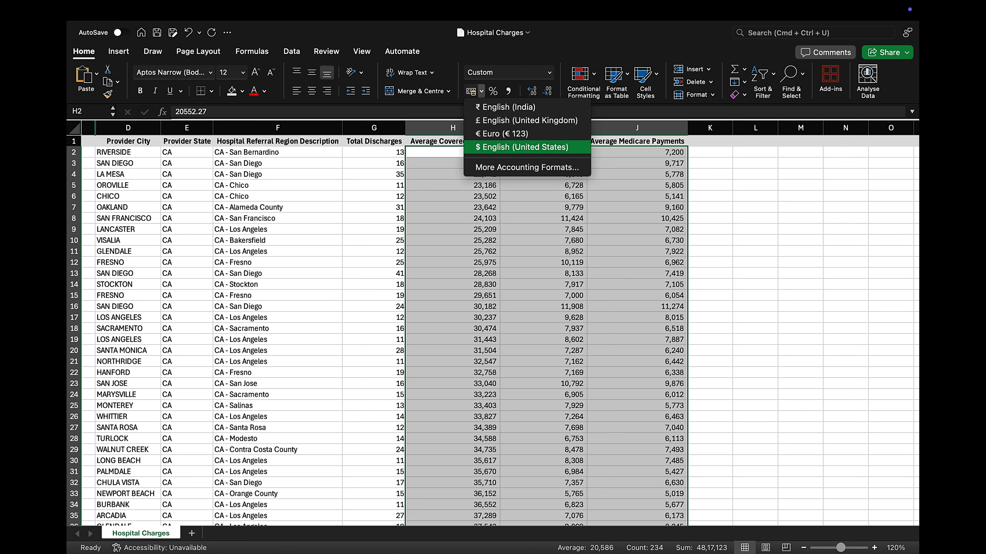
pyautogui.click(522, 147)
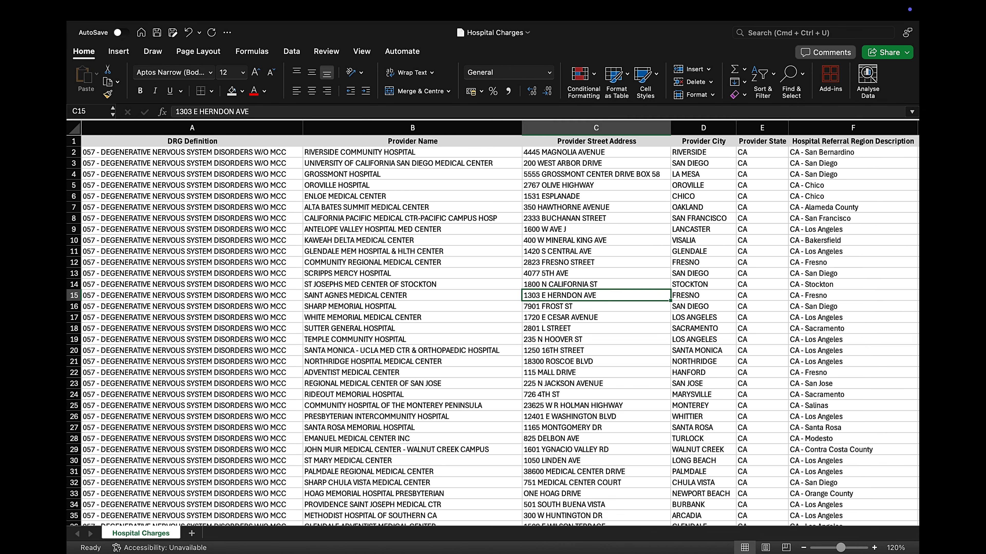
# Examine whether the header row stays in view while moving through the hospital records
pyautogui.click(413, 285)
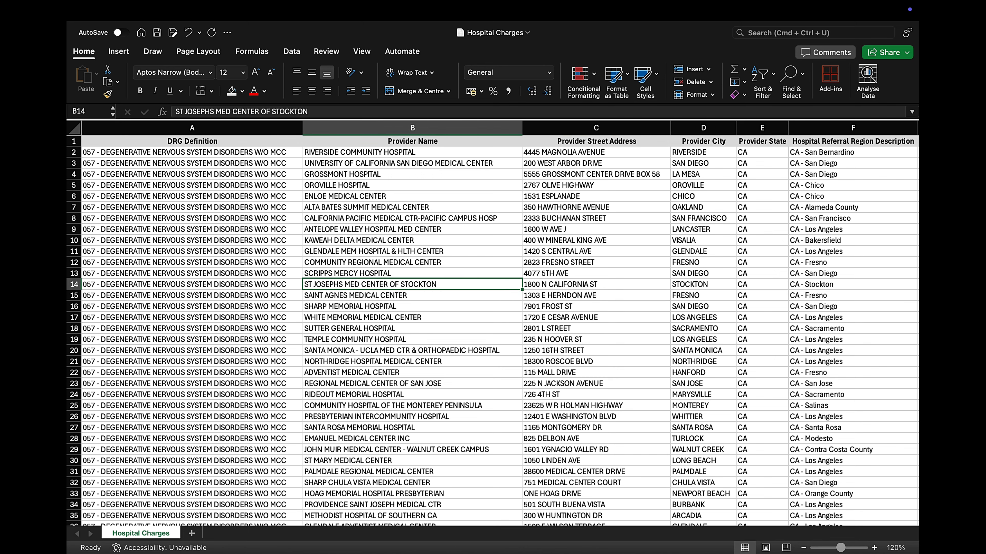
pyautogui.click(413, 207)
pyautogui.scroll(-5, 493, 330)
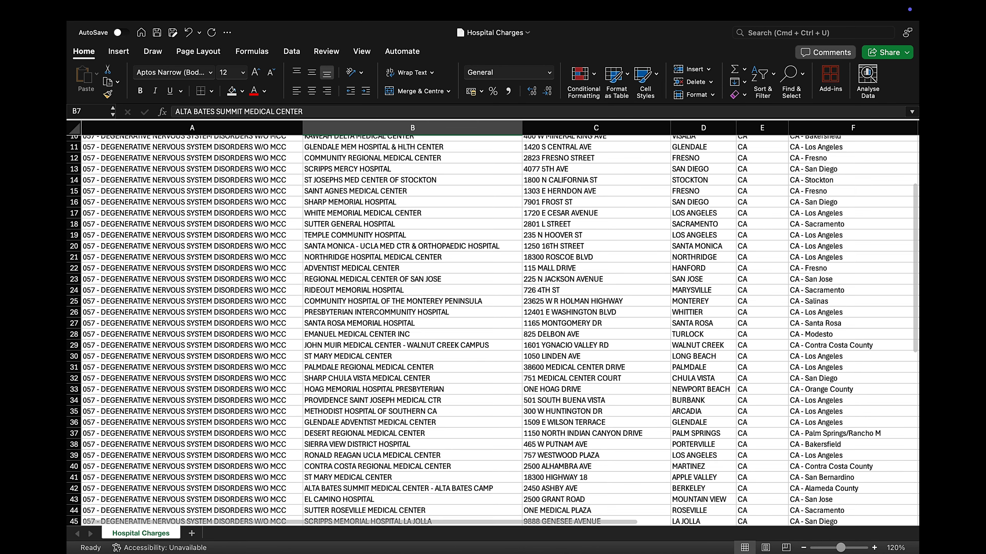
pyautogui.scroll(-4, 493, 330)
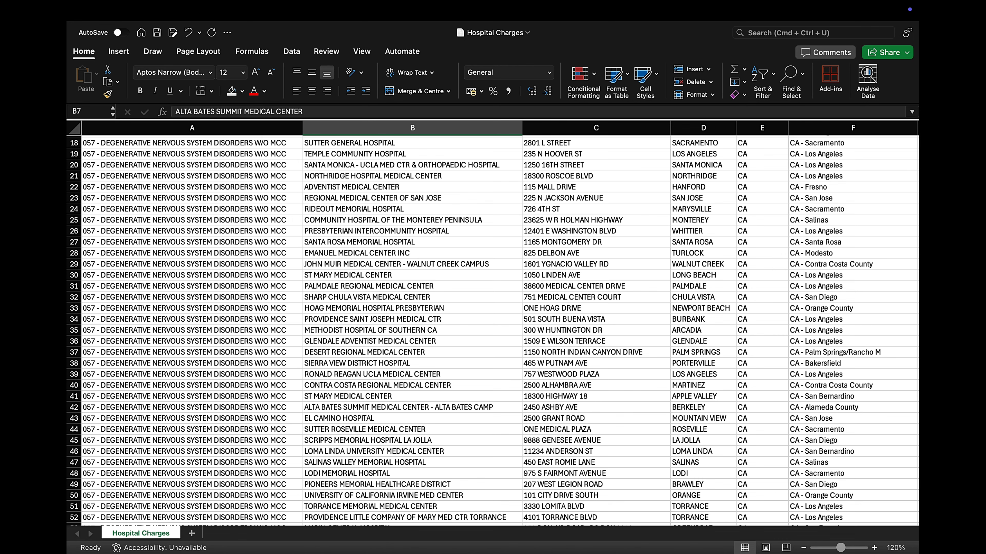
pyautogui.click(412, 287)
pyautogui.click(596, 308)
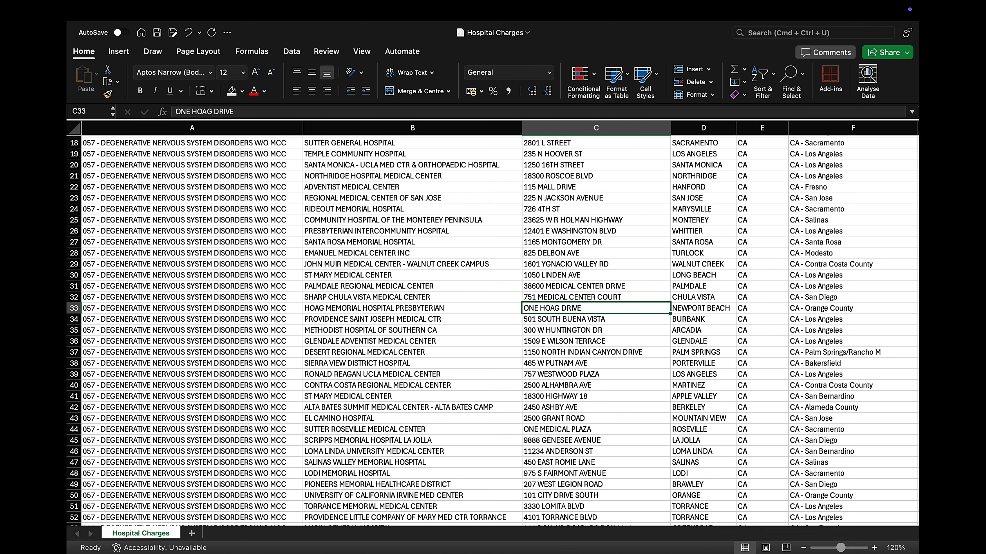
pyautogui.scroll(8, 493, 330)
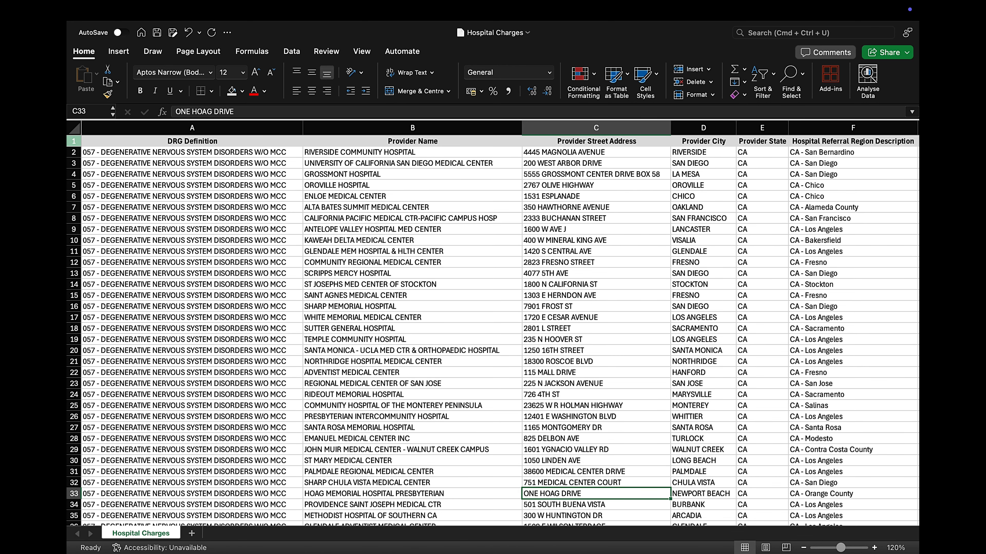
pyautogui.click(74, 142)
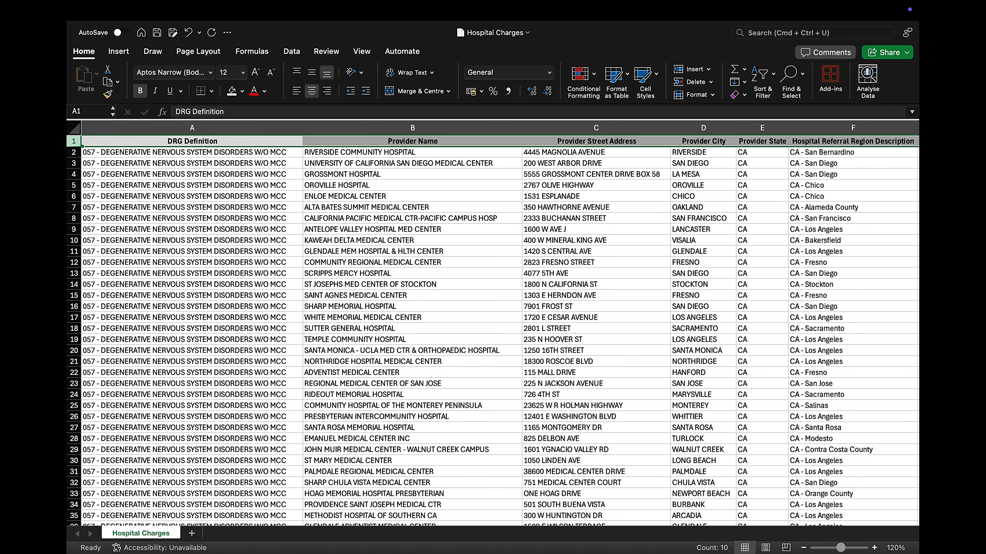
pyautogui.scroll(-10, 493, 331)
pyautogui.scroll(-1, 492, 330)
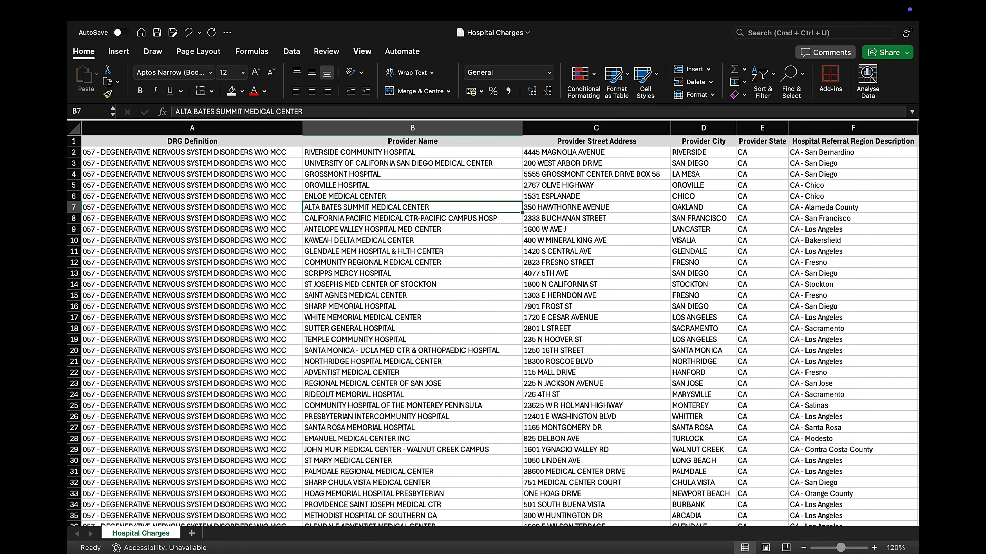
# Freeze the top row of the Hospital Charges sheet to keep the column headers in view
pyautogui.click(362, 51)
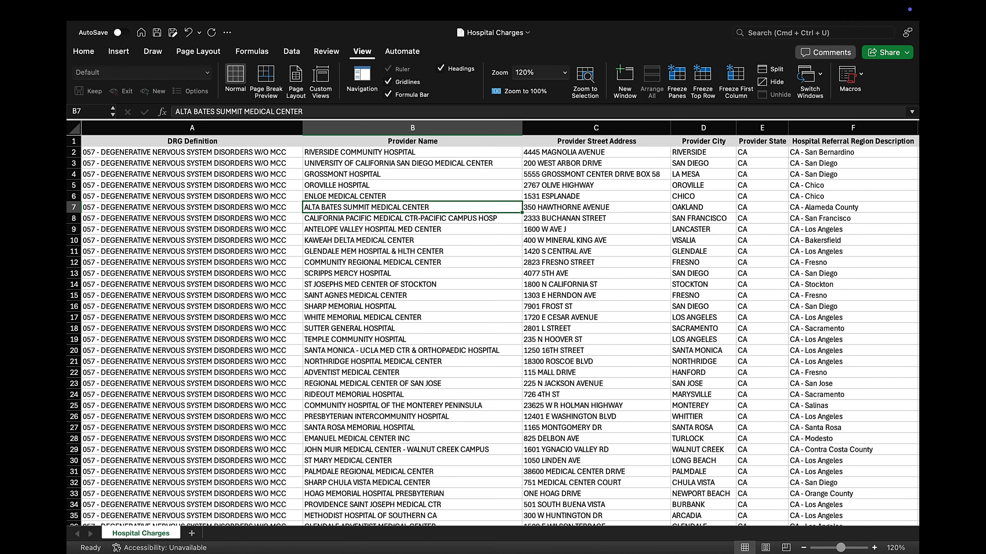
pyautogui.click(595, 196)
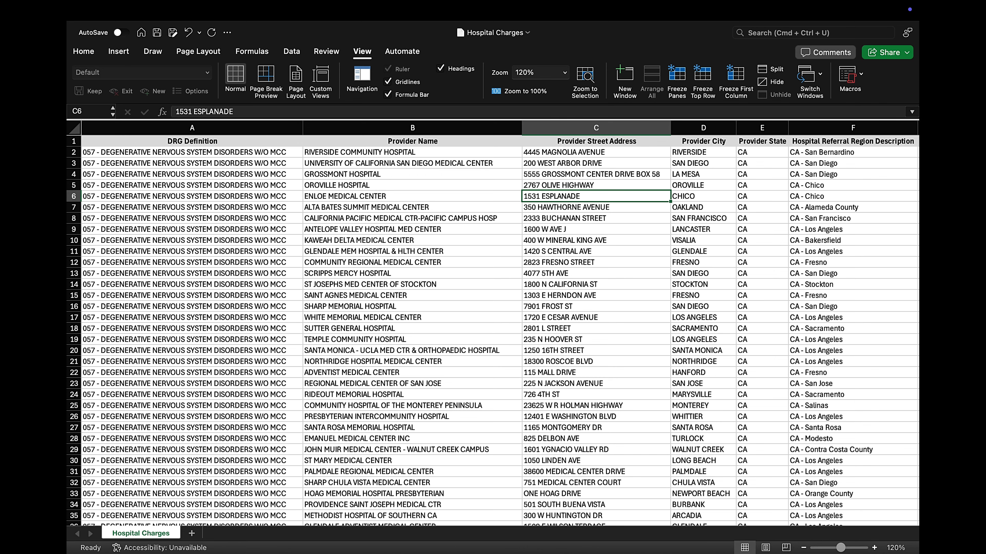
pyautogui.click(192, 207)
pyautogui.scroll(-10, 493, 330)
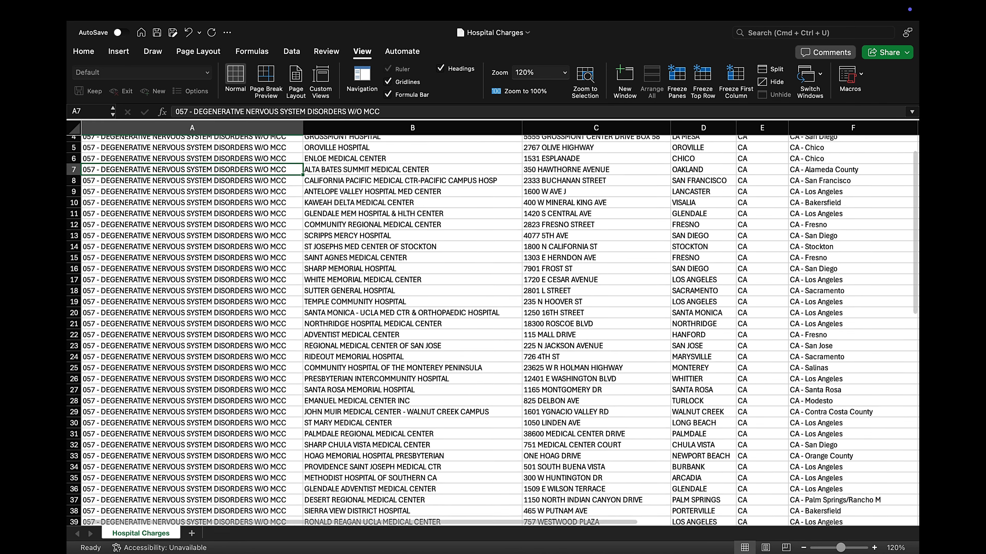
pyautogui.scroll(9, 493, 330)
pyautogui.scroll(2, 493, 330)
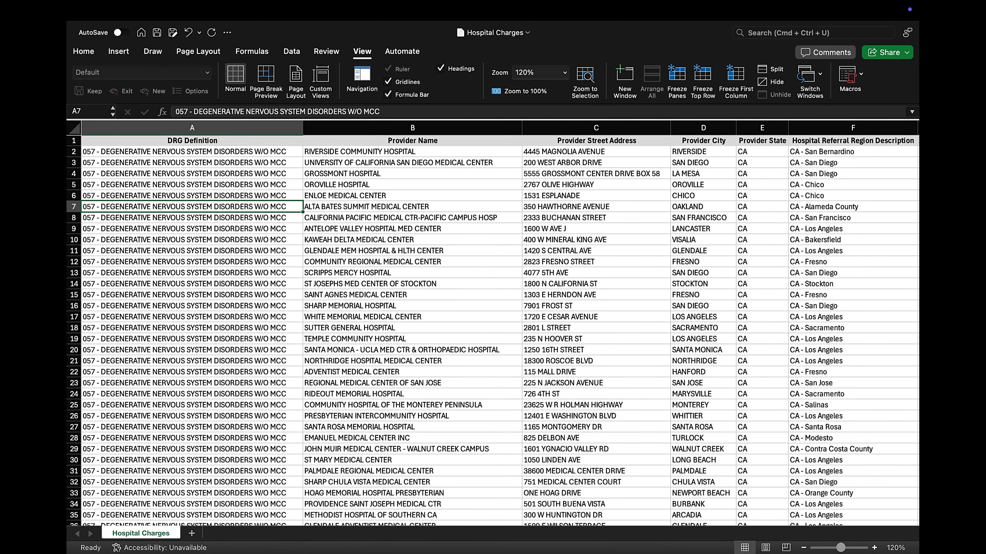
pyautogui.scroll(-10, 493, 330)
pyautogui.scroll(10, 492, 331)
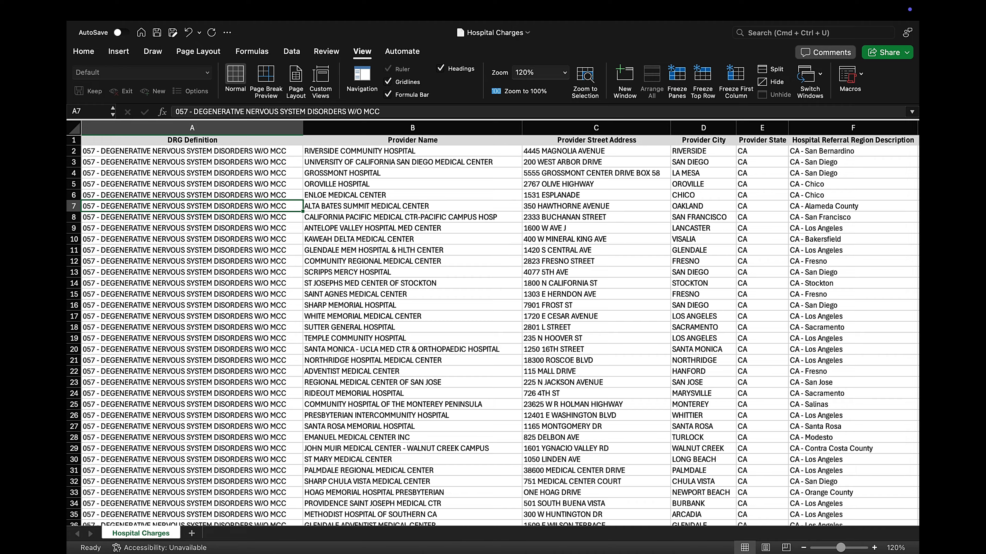
pyautogui.scroll(-10, 492, 331)
pyautogui.scroll(10, 493, 330)
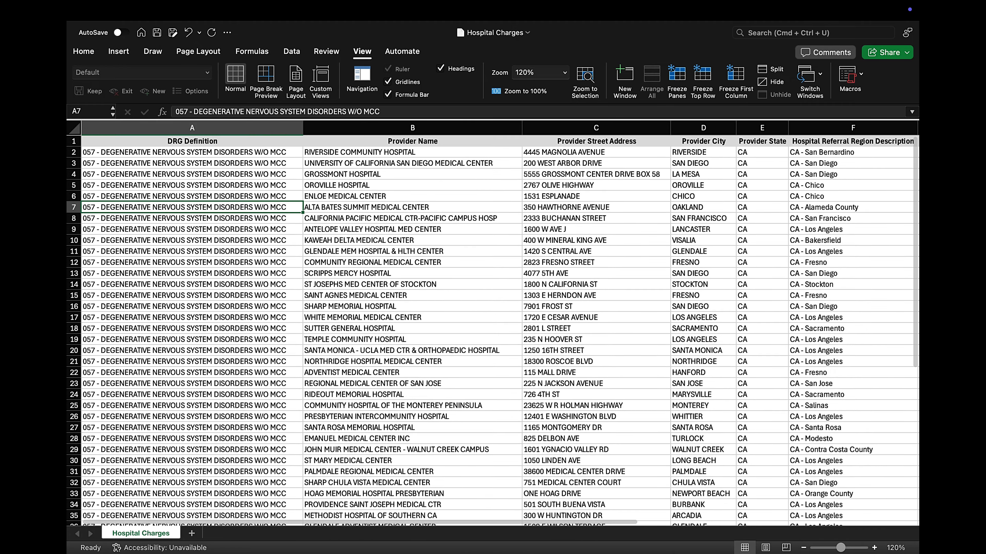
pyautogui.scroll(-1, 493, 330)
pyautogui.scroll(-12, 493, 330)
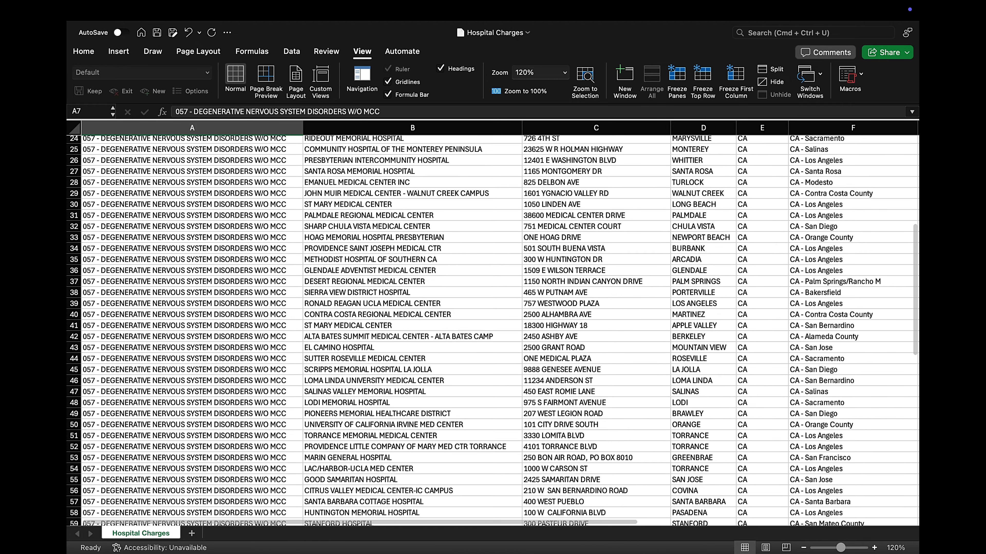
pyautogui.scroll(12, 493, 330)
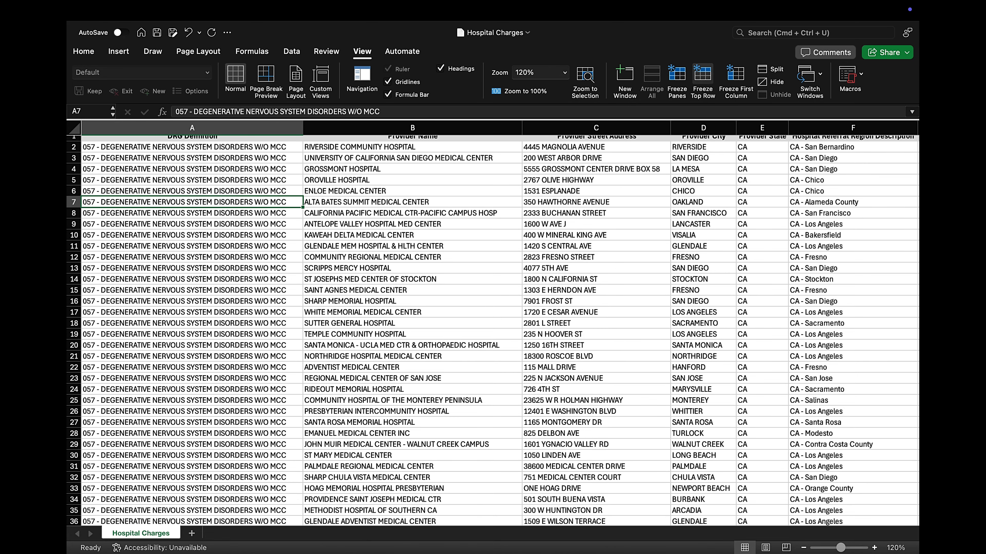
pyautogui.click(702, 79)
pyautogui.click(589, 218)
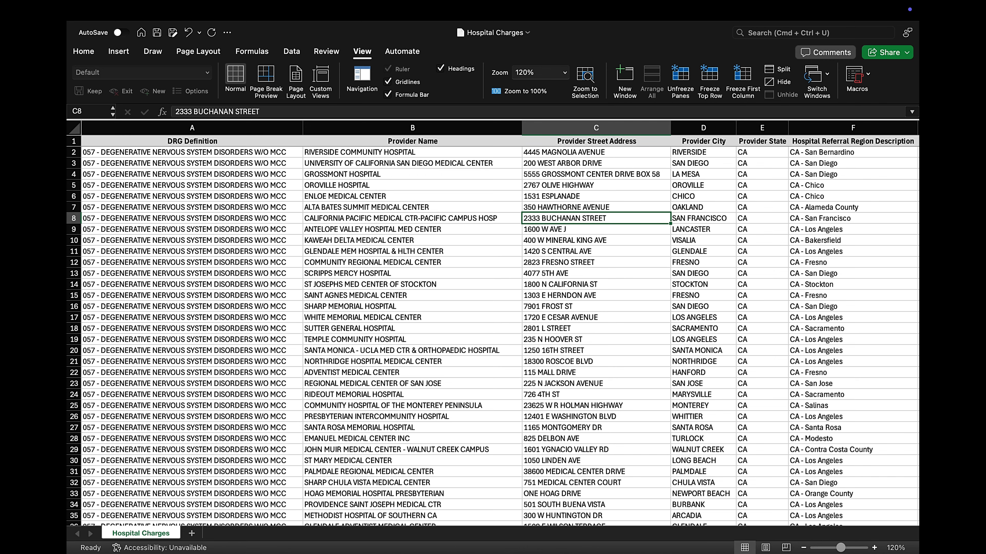
# Check the frozen header row by moving down through the hospital records and back to the first record
pyautogui.scroll(-10, 493, 337)
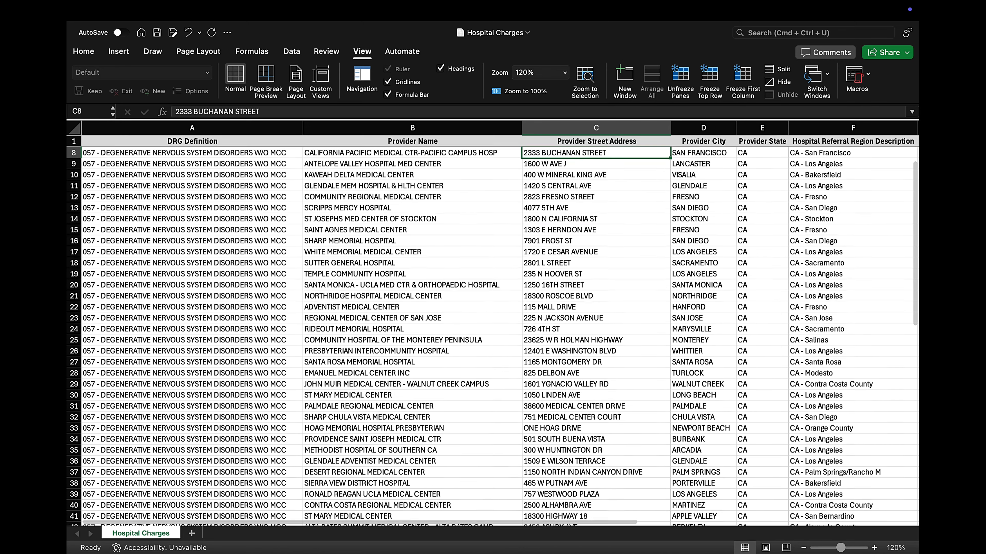
pyautogui.scroll(-2, 492, 336)
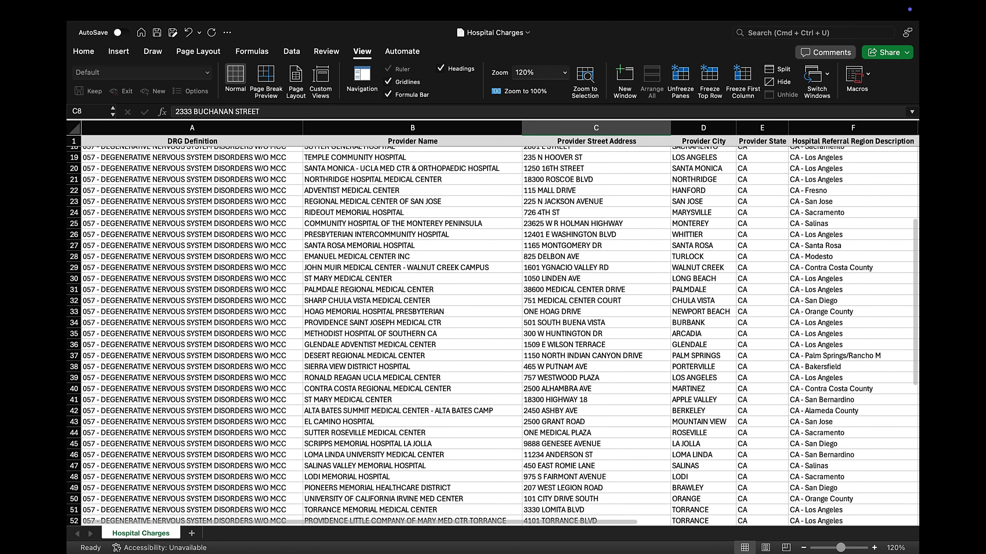
pyautogui.scroll(-3, 492, 336)
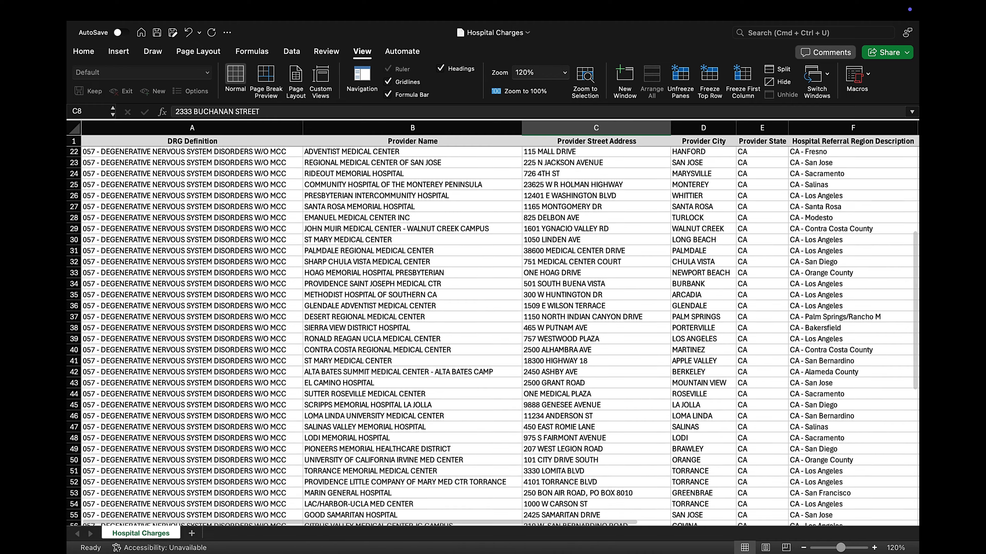
pyautogui.scroll(14, 493, 336)
pyautogui.click(413, 273)
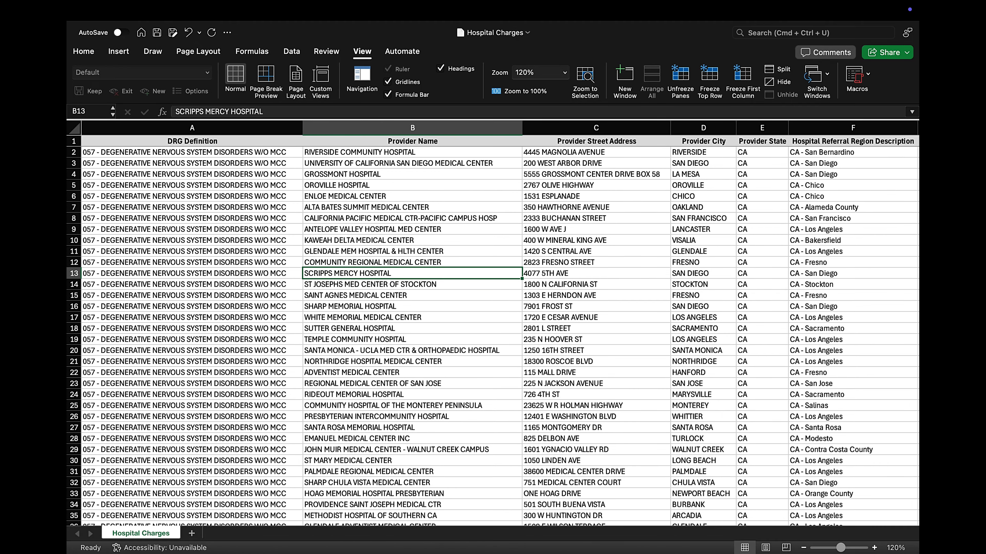
# Examine whether the DRG Definition column stays in view while moving across to the charge and payment columns
pyautogui.moveTo(192, 218); pyautogui.dragTo(192, 328)
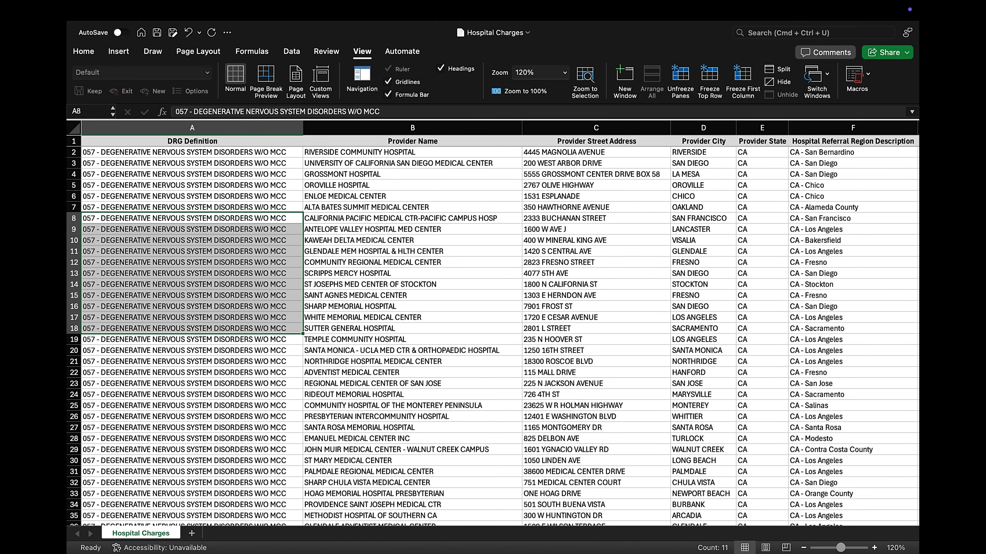
pyautogui.click(192, 185)
pyautogui.hscroll(10, 493, 337)
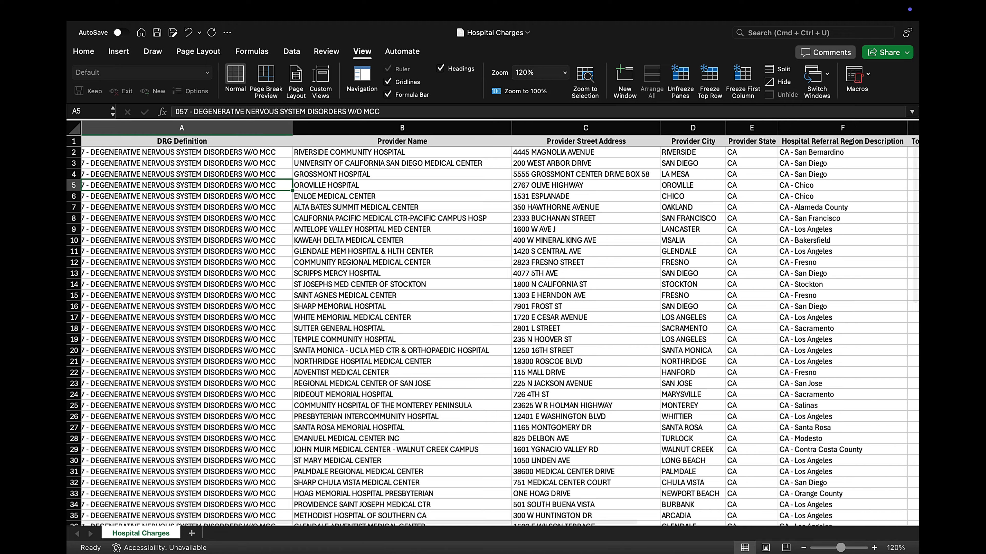
pyautogui.hscroll(-10, 493, 336)
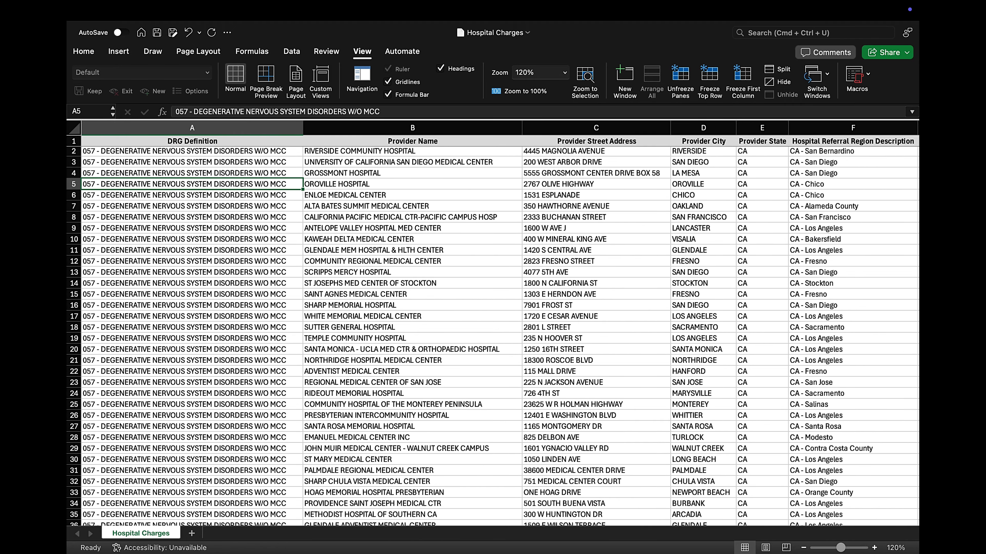
pyautogui.hscroll(6, 493, 332)
pyautogui.hscroll(4, 492, 332)
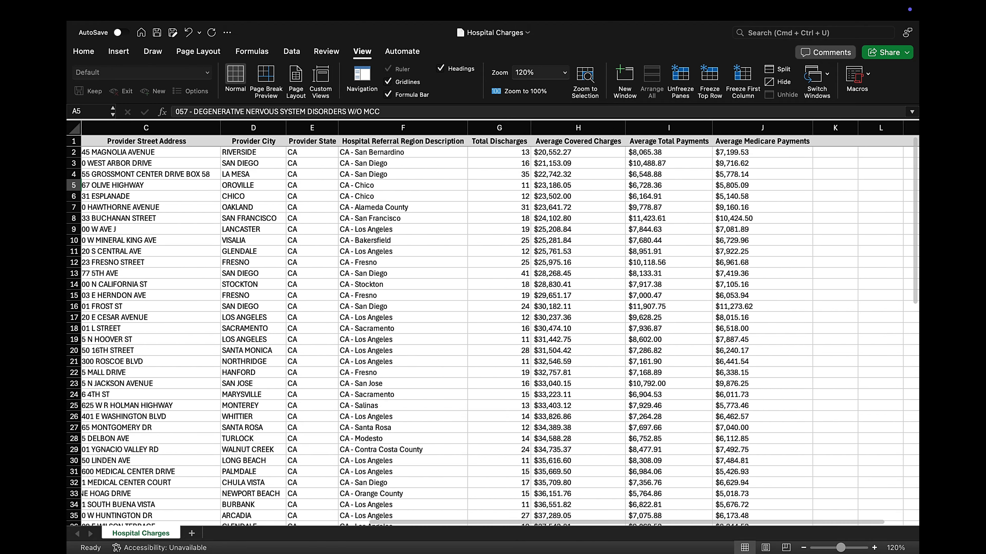
pyautogui.hscroll(-10, 492, 332)
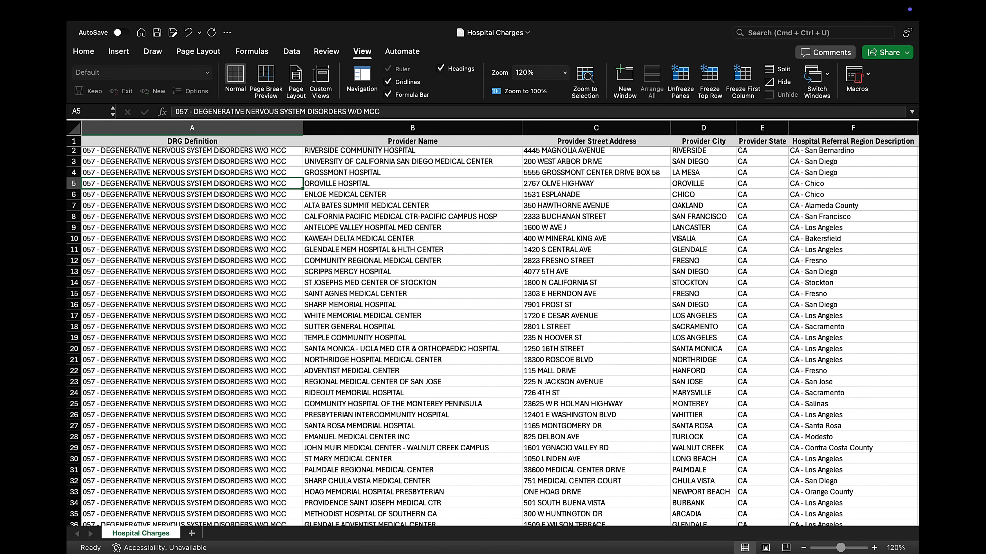
pyautogui.hscroll(8, 493, 332)
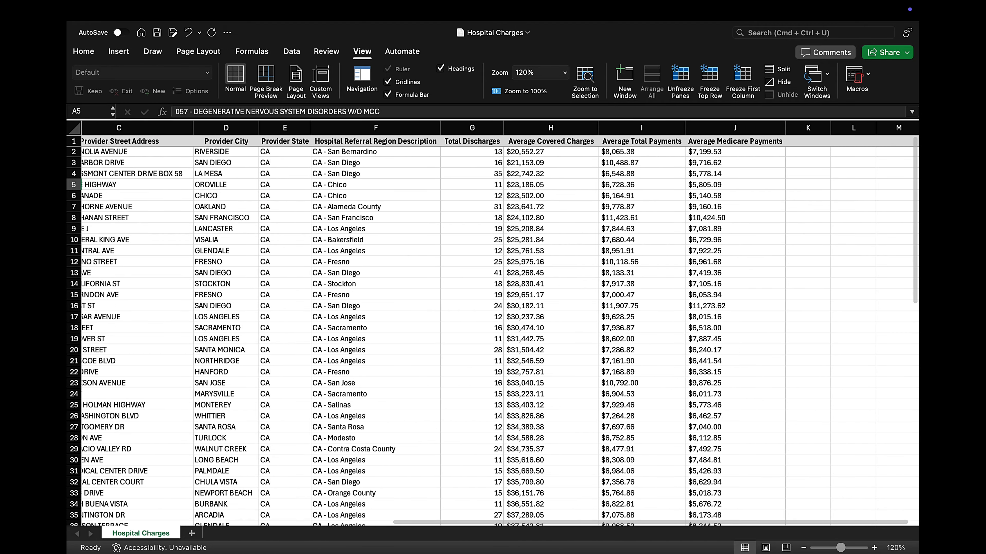
pyautogui.hscroll(-4, 493, 332)
pyautogui.hscroll(-2, 493, 331)
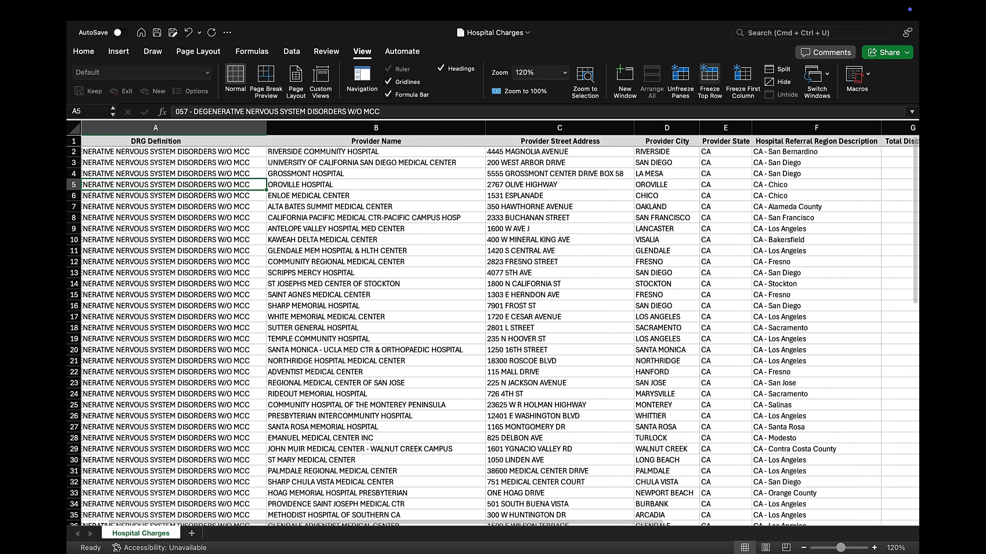
# Freeze the first column of the Hospital Charges sheet and check it while moving across to the payment columns
pyautogui.click(743, 78)
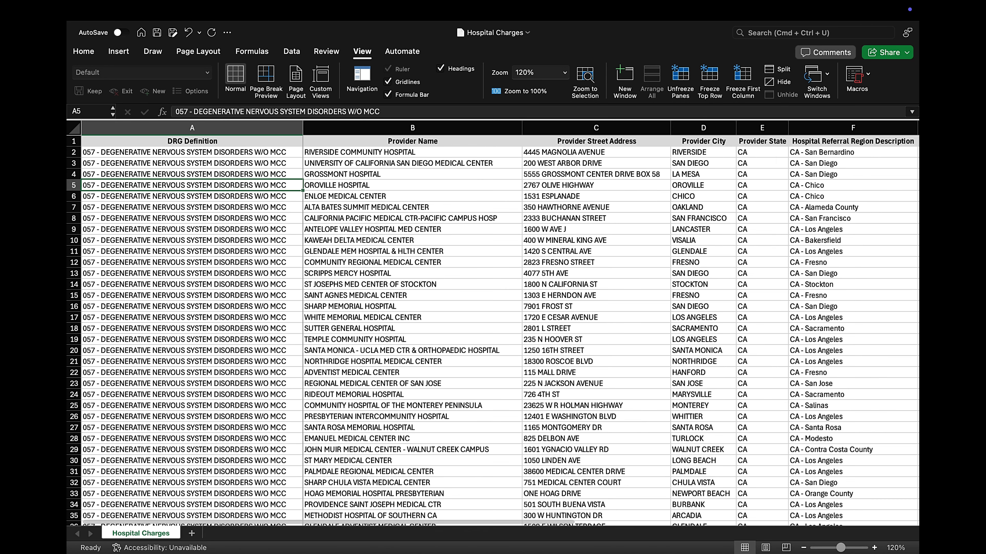
pyautogui.hscroll(10, 493, 332)
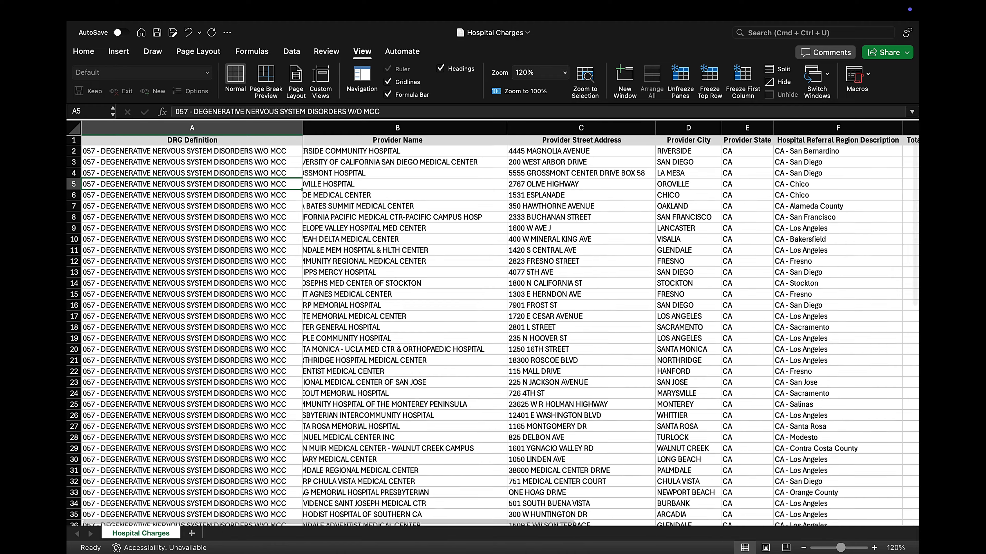
pyautogui.hscroll(3, 493, 332)
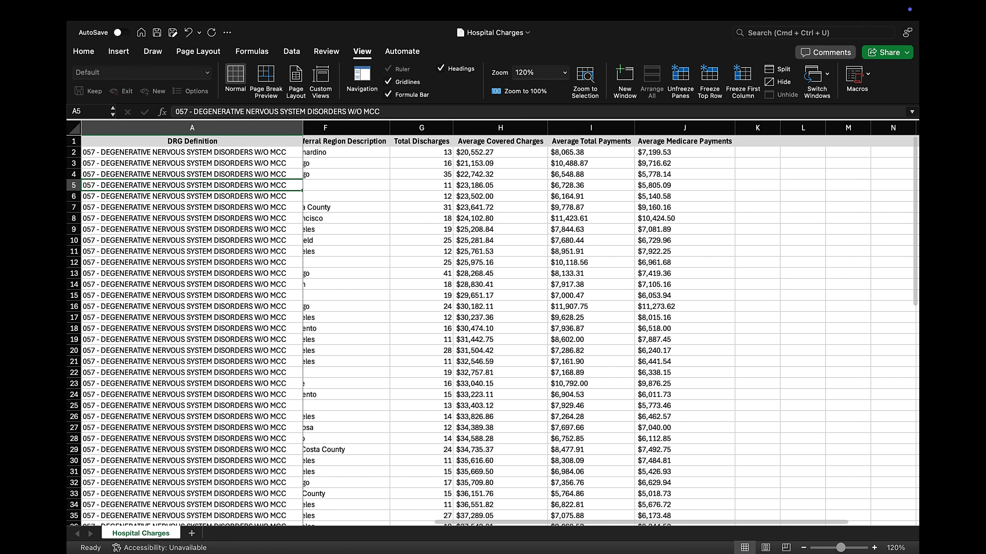